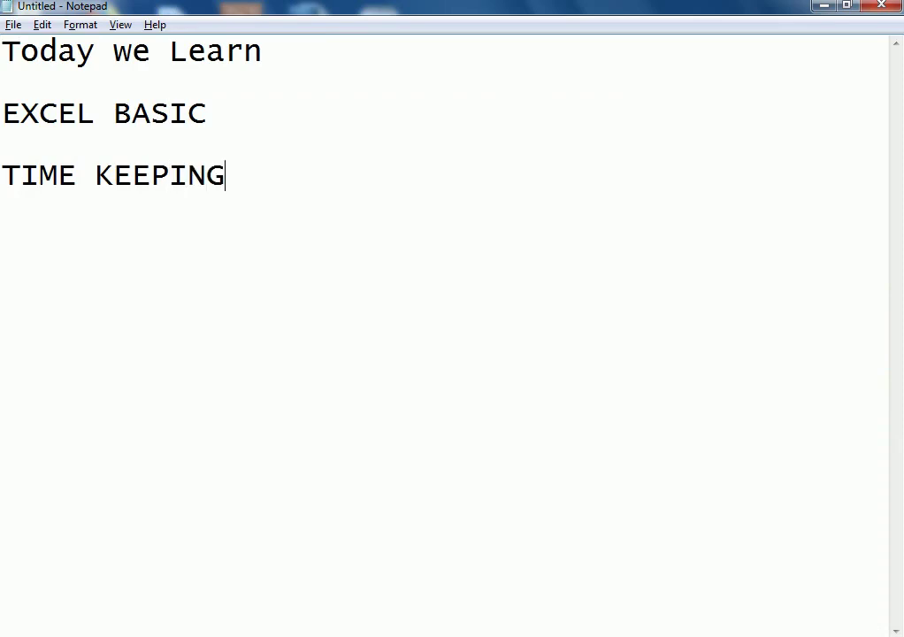
Add the line "FOR EMPLOYERS" beneath "TIME KEEPING" in the notes, leaving two blank lines between them.
key(shift+Home)
key(End)
key(shift+Home)
key(End)
text(FOR EMPLOYERS)
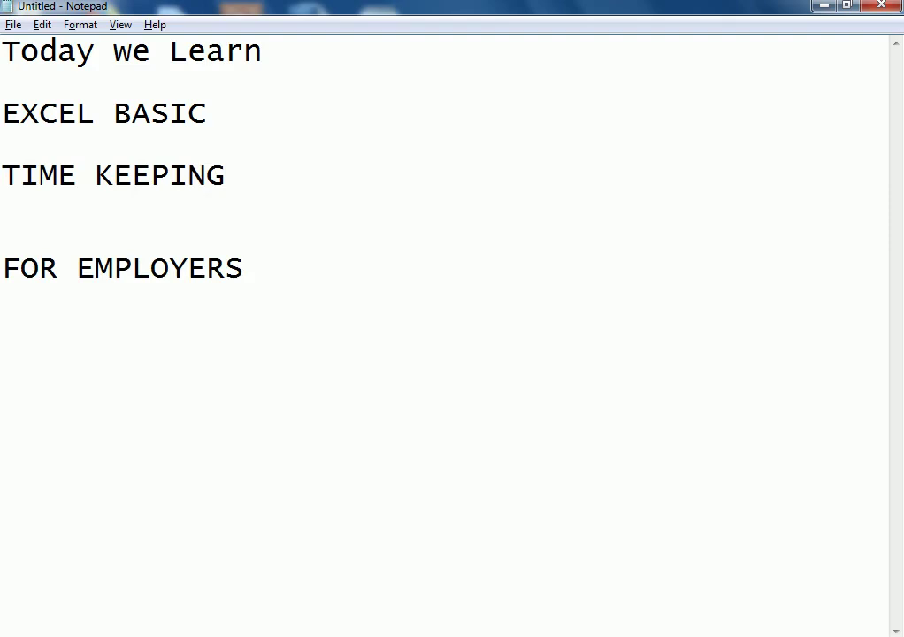
key(shift+Home)
key(End)
key(shift+Home)
key(Up)
Replace all the notes with the line "sO" followed, after a blank line, by "Let Start".
key(ctrl+a)
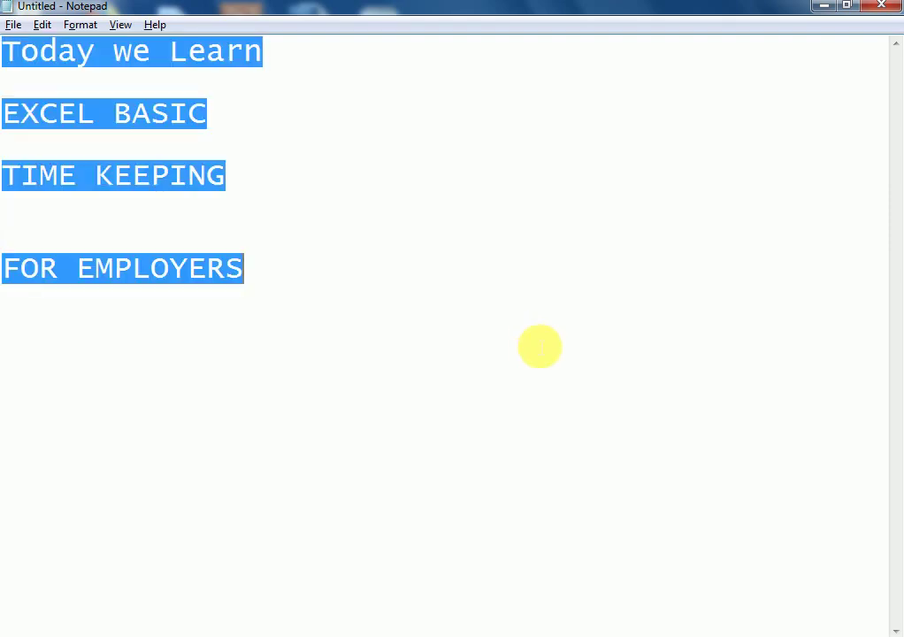
key(BackSpace)
text(so  )
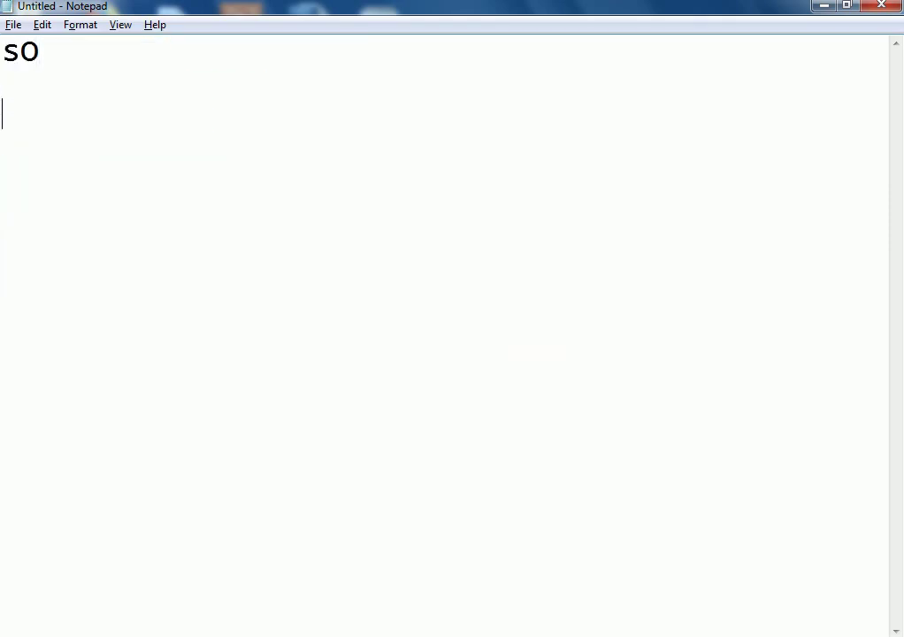
text(let)
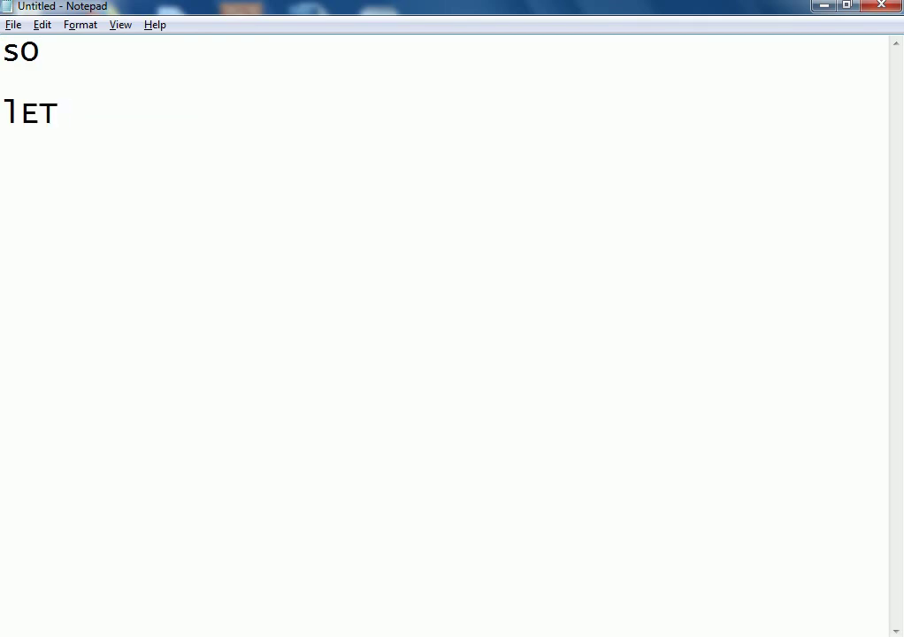
key(shift+Home)
text(Le)
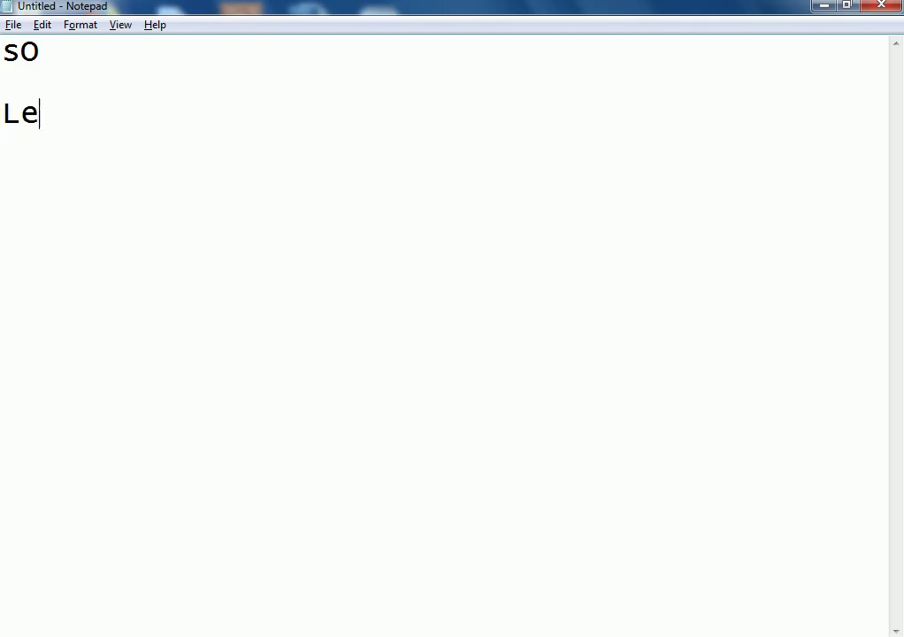
text(t Start)
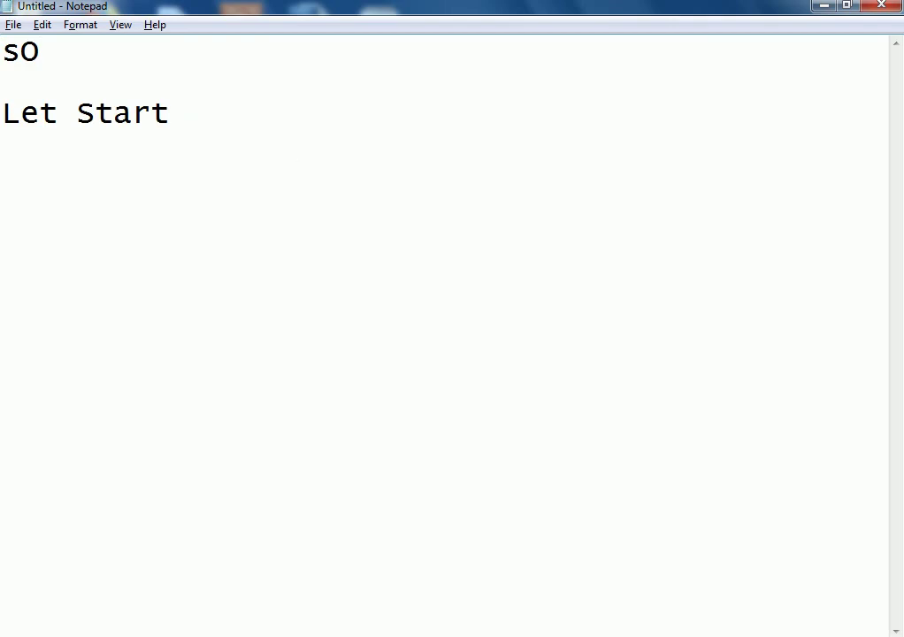
Add an indented line reading "EXCEL SHEET" below "Let Start", separated by a blank line.
key(BackSpace)
text(EXCEL)
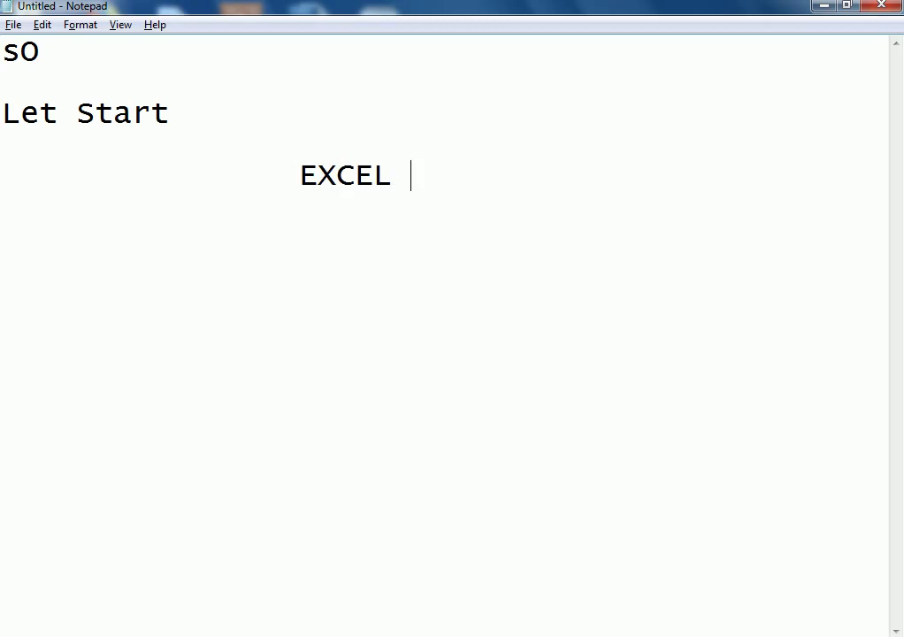
key(shift+Home)
key(End)
text(SHEET)
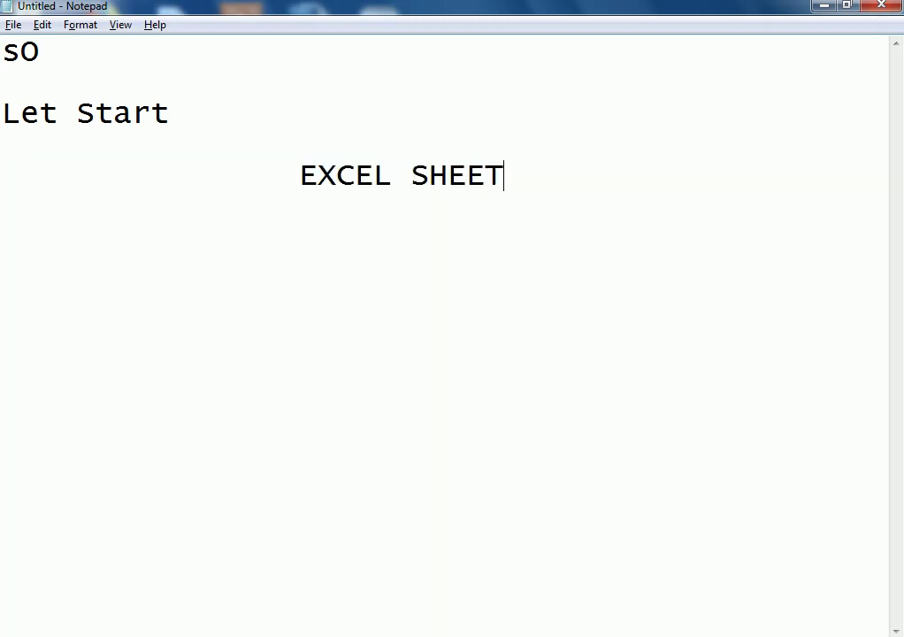
Insert an indented line reading "OPEN" directly beneath "Let Start", above the "EXCEL SHEET" line.
key(Up)
key(Up)
key(Down)
key(Return)
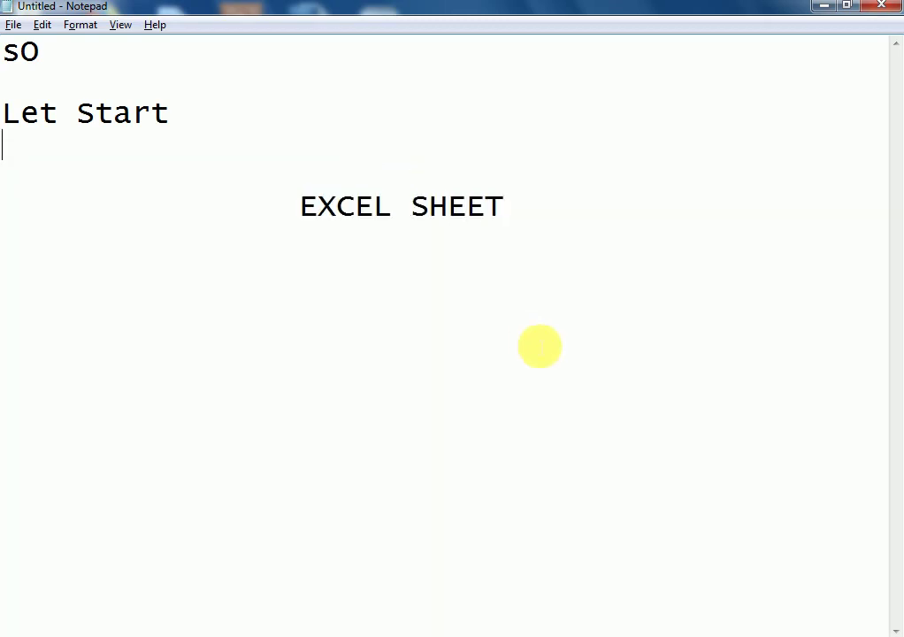
key(Tab)
key(Tab)
text(OPE)
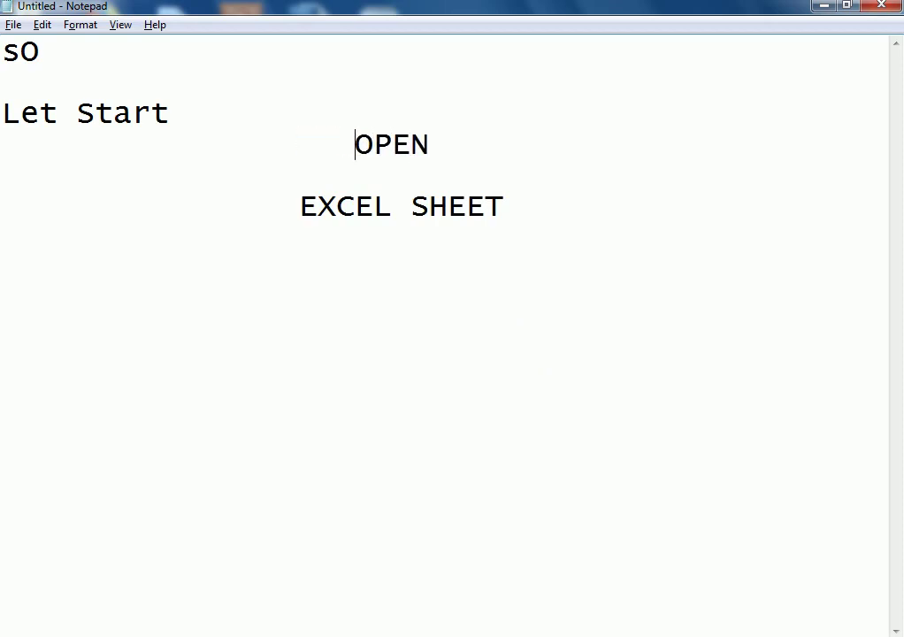
key(shift+Home)
key(shift+End)
key(shift+Home)
key(shift+End)
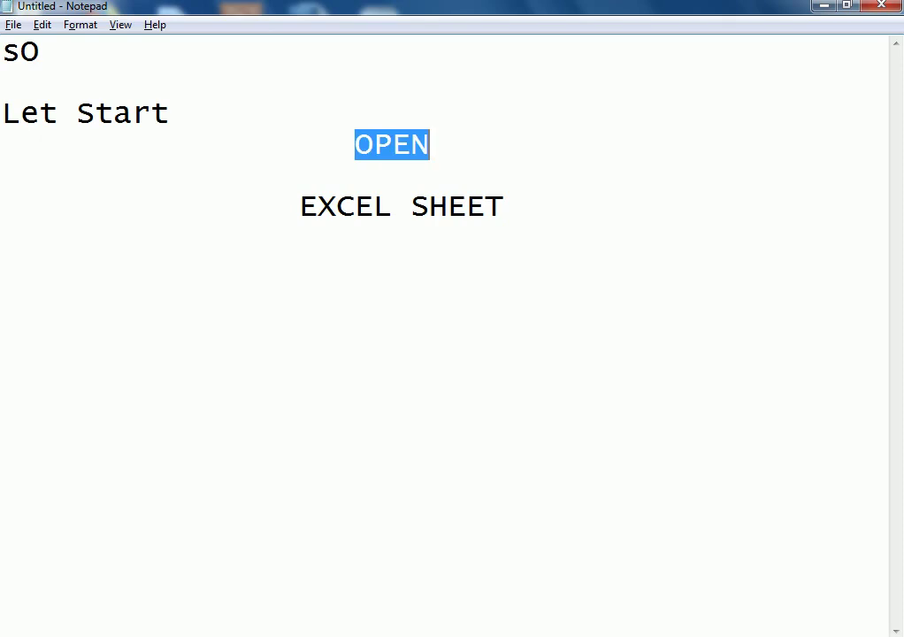
Add an indented line reading "AND FOLLOW INSTRUCTIONS" below "EXCEL SHEET", separated by a blank line.
key(Right)
key(Return)
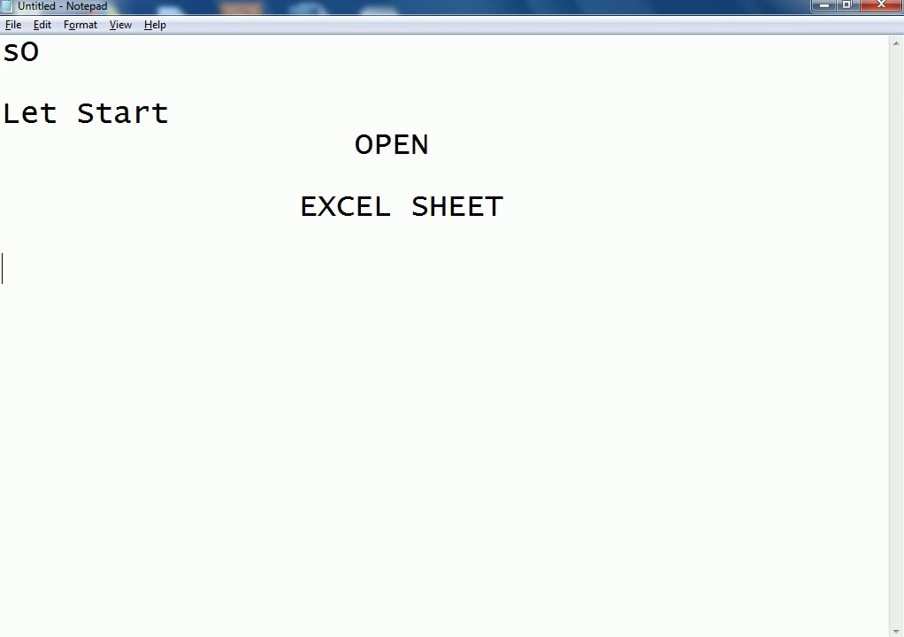
text(AND FOLLOW INST)
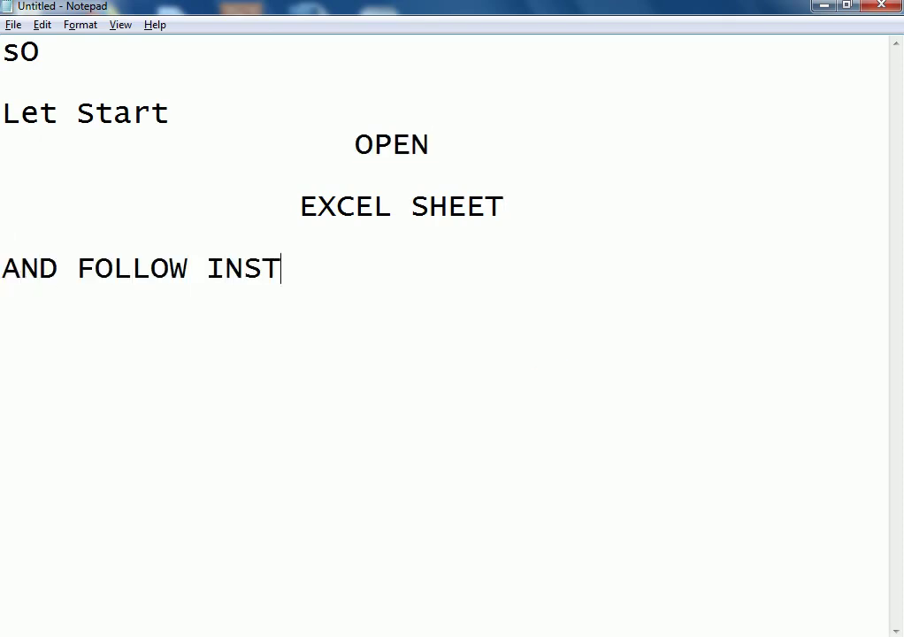
text(RUCTIONS)
key(Home)
key(Tab)
key(shift+End)
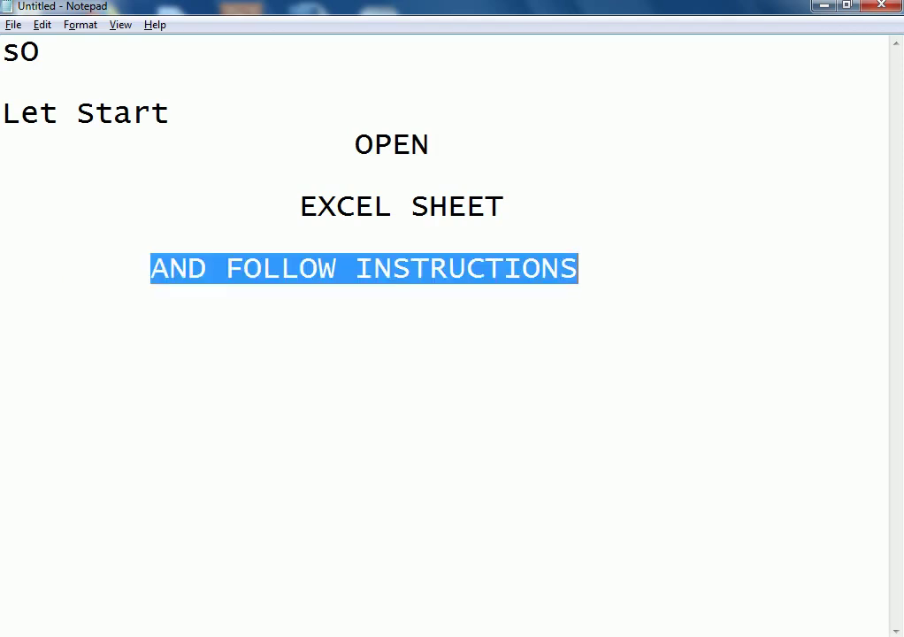
key(shift+Home)
key(shift+End)
Switch to the blank Excel Online workbook and look over the empty cells of Sheet1.
click(540, 345)
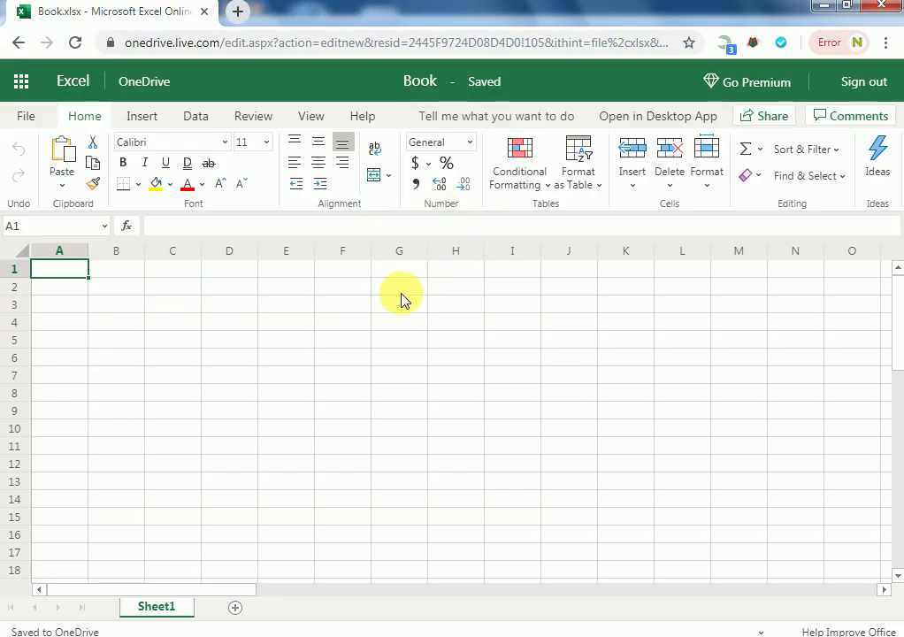
click(421, 283)
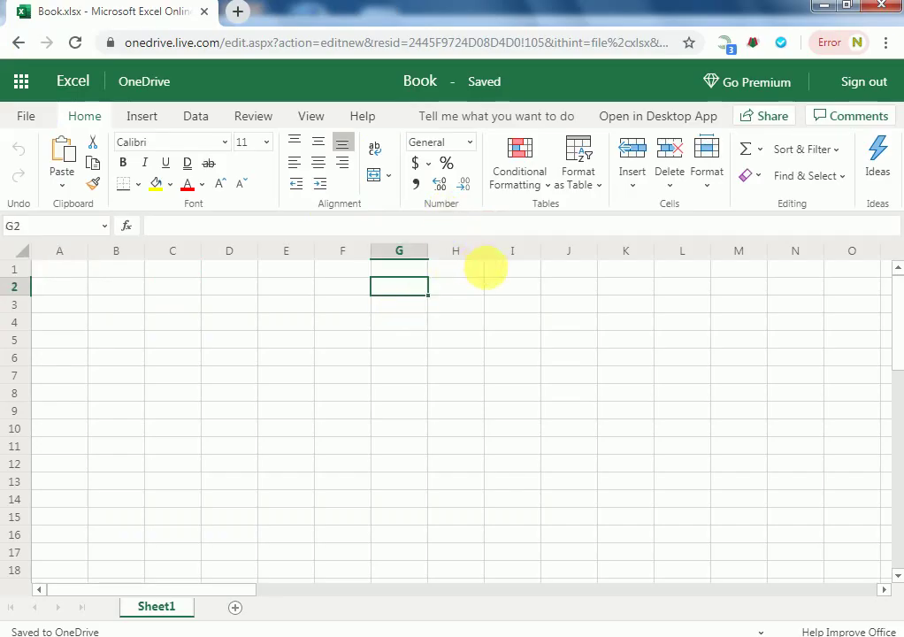
click(468, 267)
click(614, 323)
drag(897, 310, 891, 270)
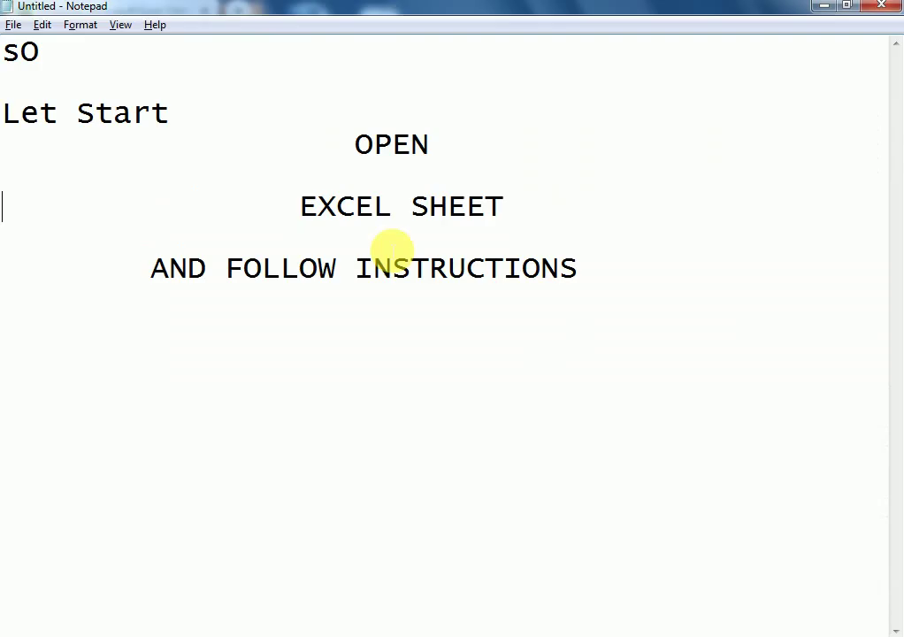
In Notepad, replace all notes with "Basic Excel Sheet", "Time keeping Register for Employer", "Enterprises Daily Record", "Month Name" and "Employer Name In Out".
key(ctrl+a)
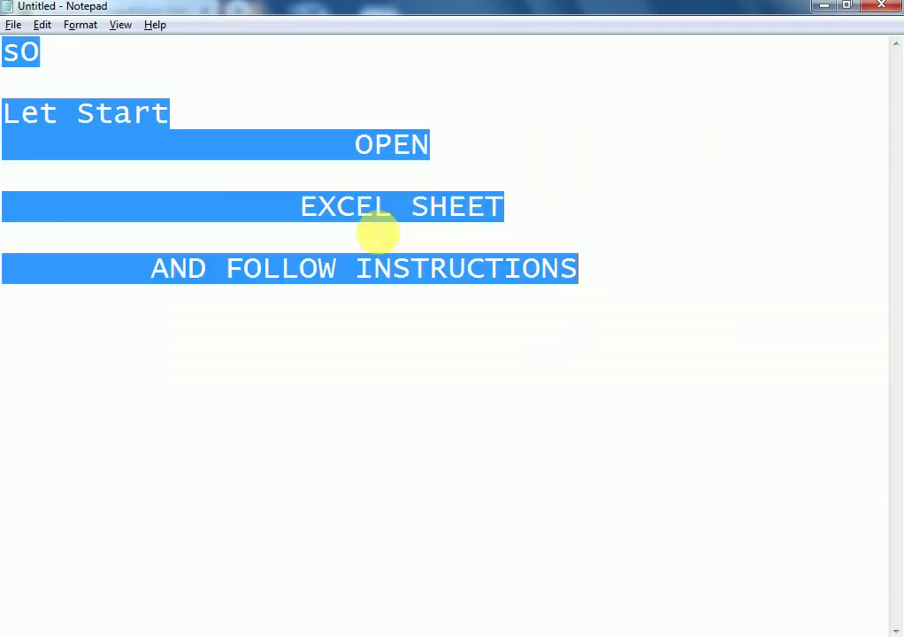
text(Basic Excel Sheet  Time keeping Register for Employer   Enterprises Daily Record  Month Name  Employer Name		In Out)
click(62, 44)
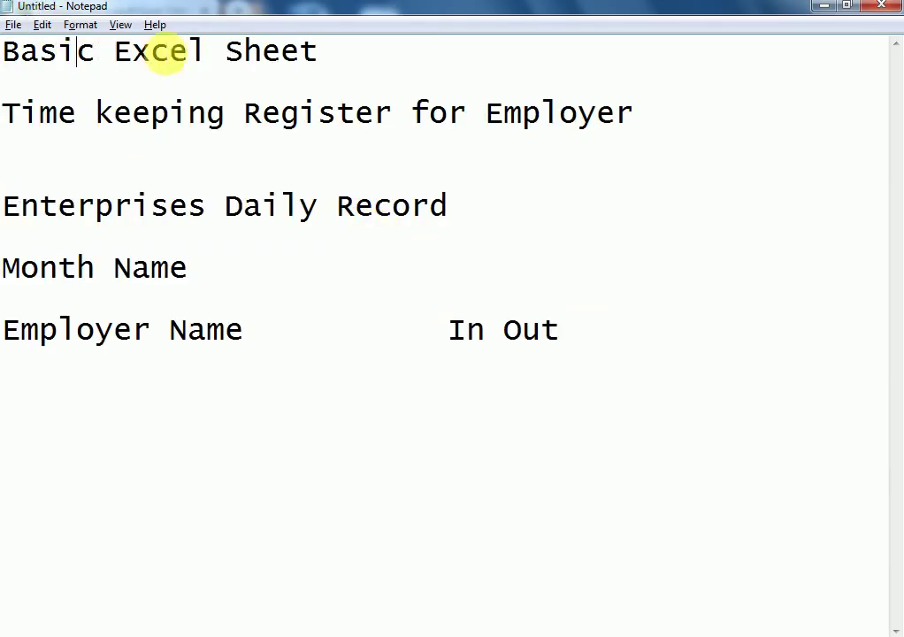
Review the outline's first three lines one by one: the sheet title, the time keeping register and the daily record heading.
key(Home)
key(shift+End)
key(Home)
click(191, 107)
drag(635, 119, 152, 113)
key(Home)
key(shift+End)
key(Home)
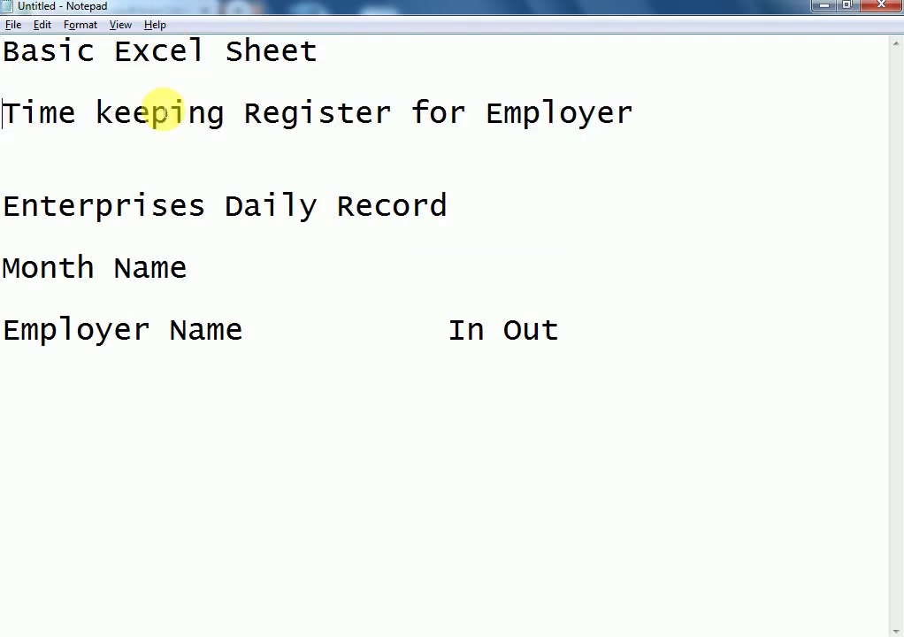
key(shift+End)
click(151, 210)
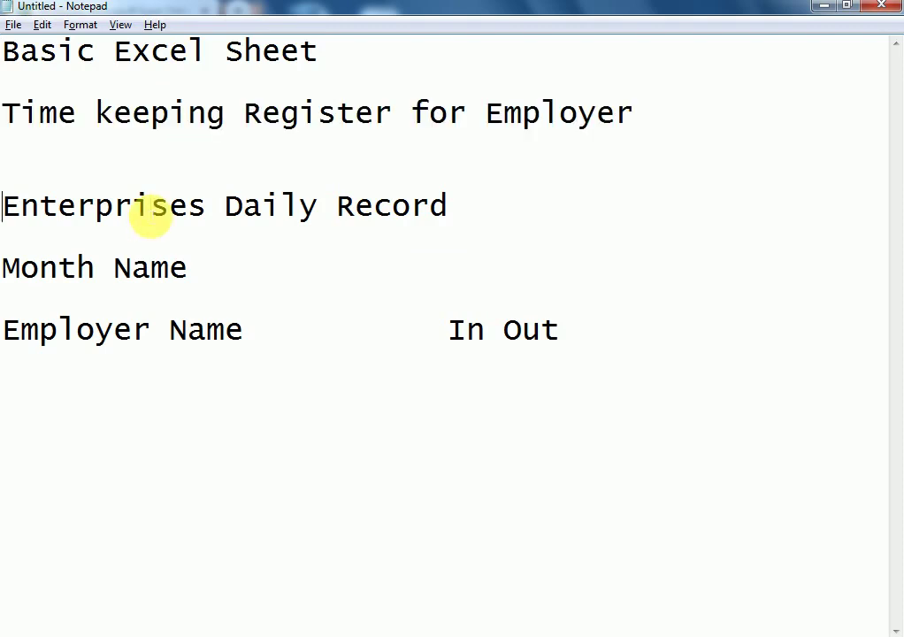
key(shift+End)
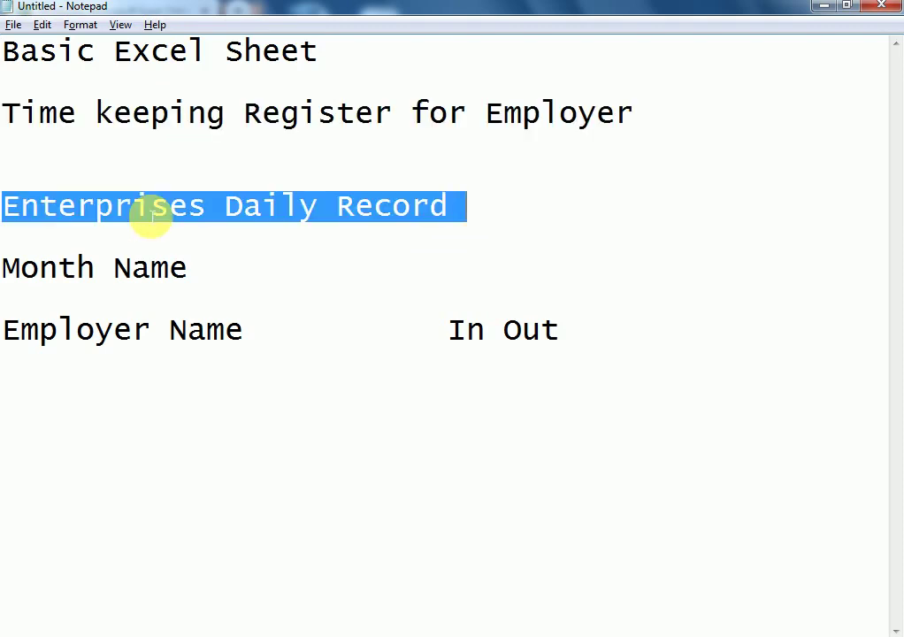
click(151, 212)
Switch to the Excel Online workbook and merge and center cells A1 through L1 on Sheet1.
key(alt+Tab)
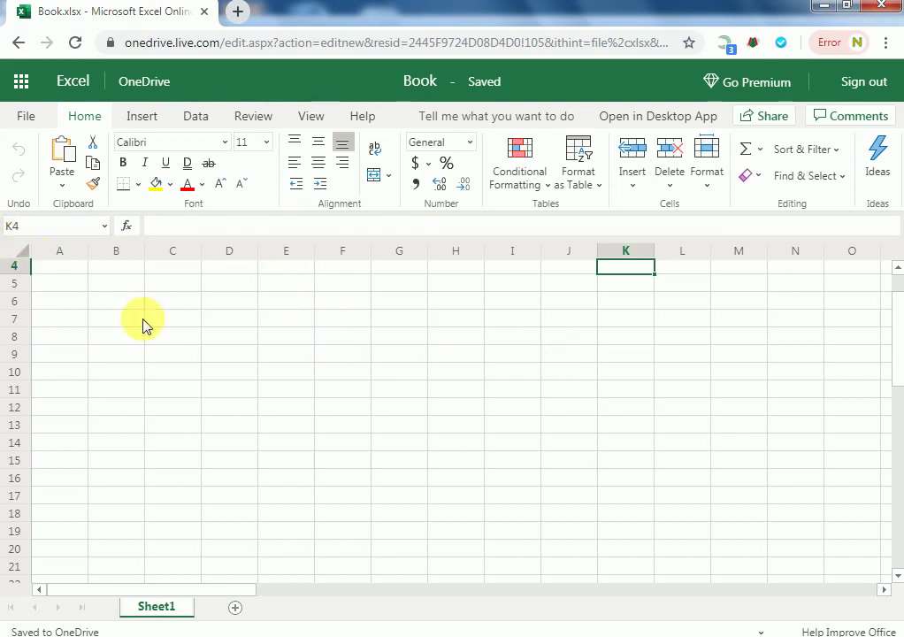
scroll(892, 347, down, 2)
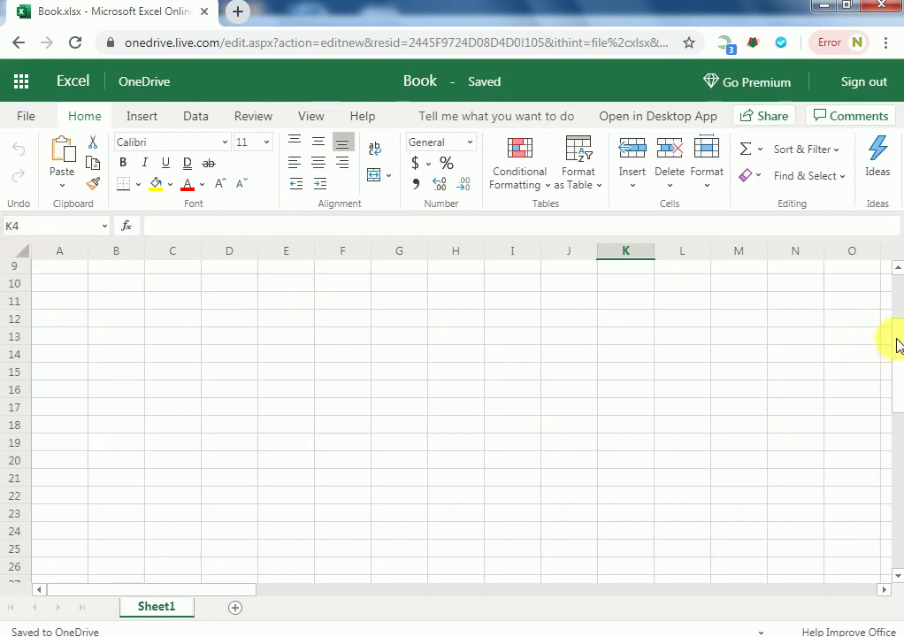
drag(894, 345, 895, 269)
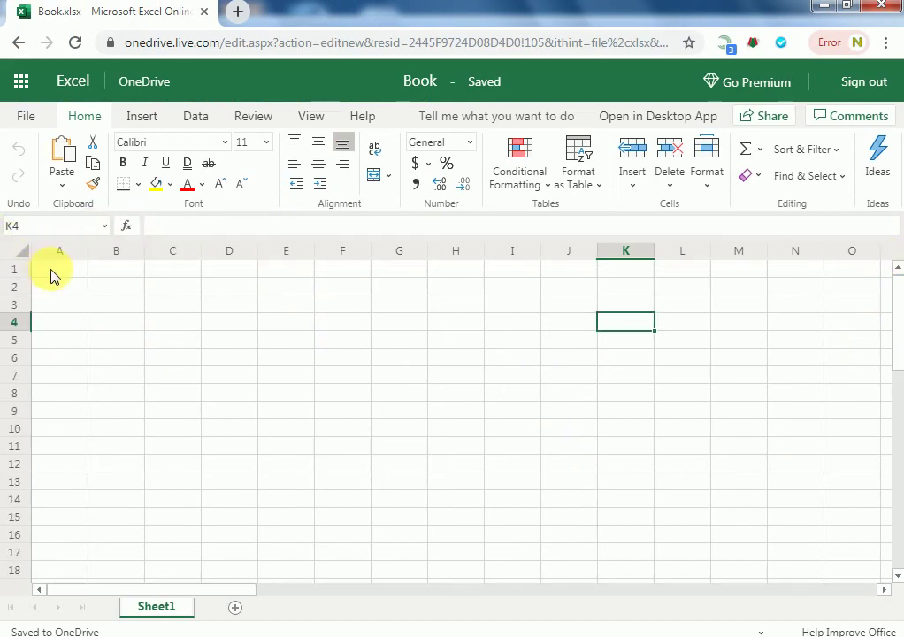
drag(54, 270, 690, 259)
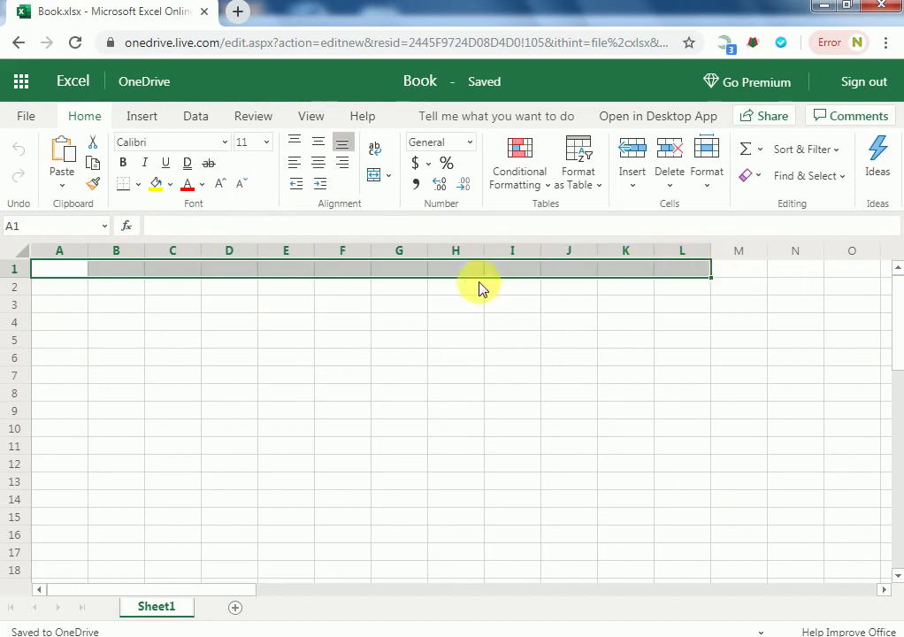
click(373, 175)
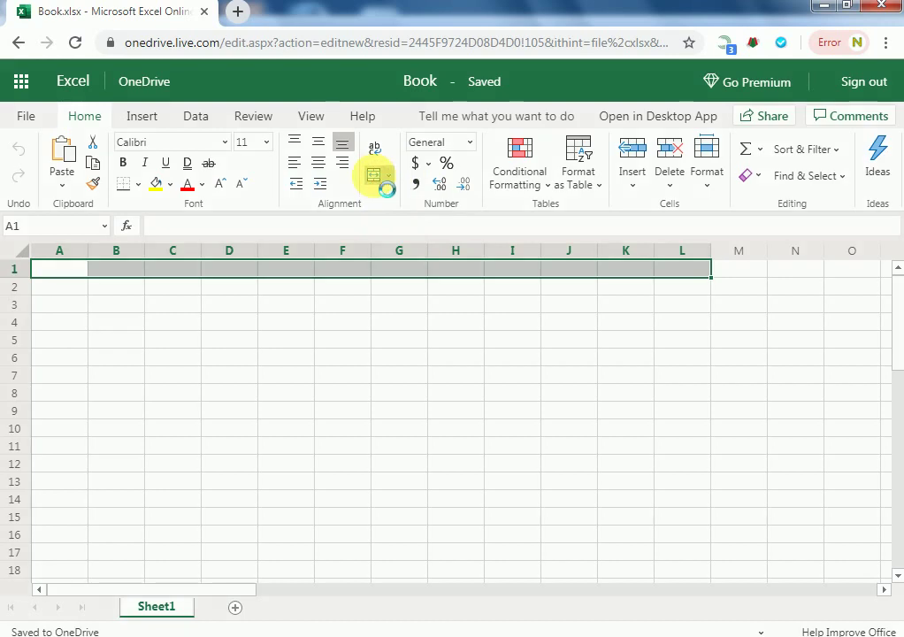
click(353, 379)
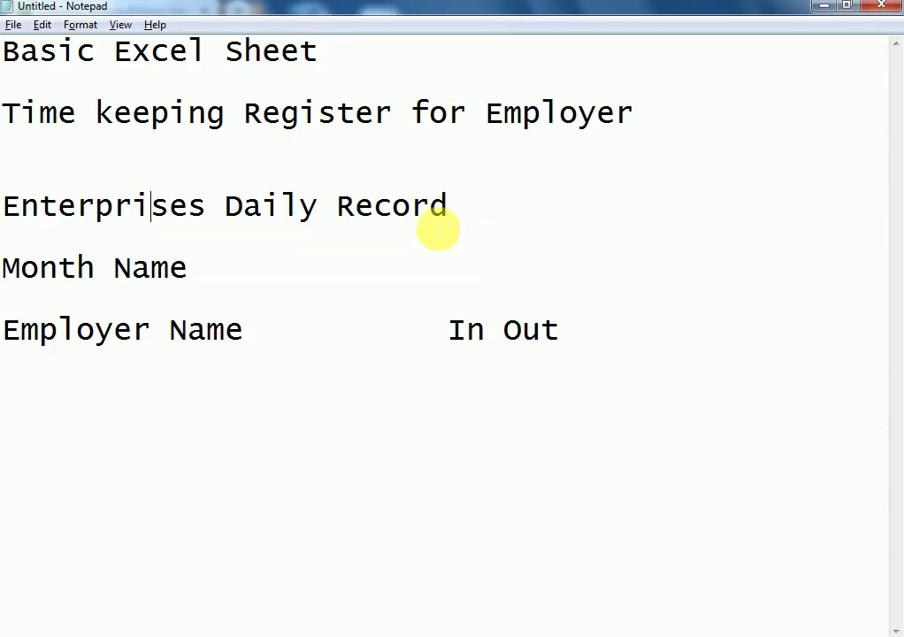
Clear the outline in Notepad and write the note "i merge all column" in its place.
click(506, 331)
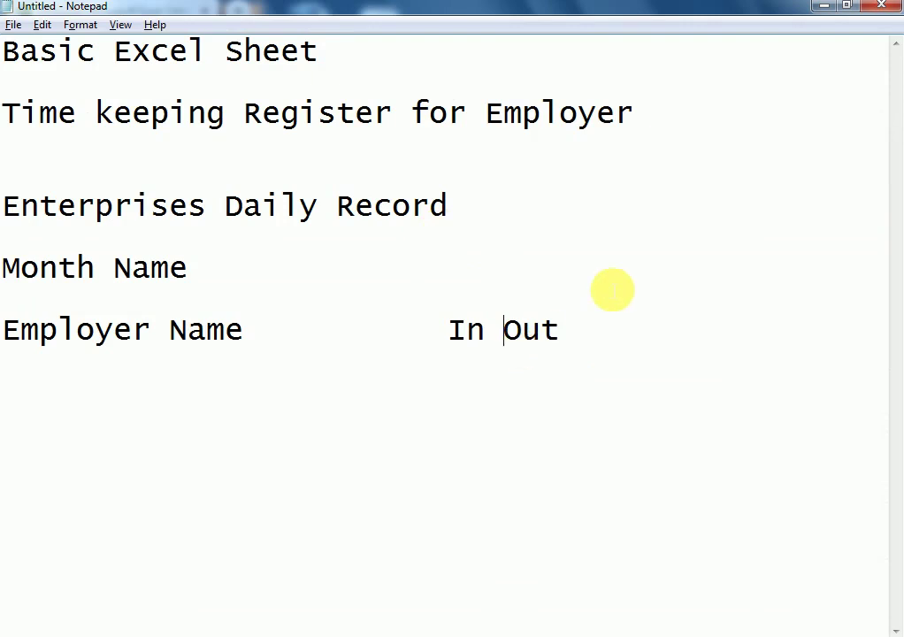
key(ctrl+a)
key(Delete)
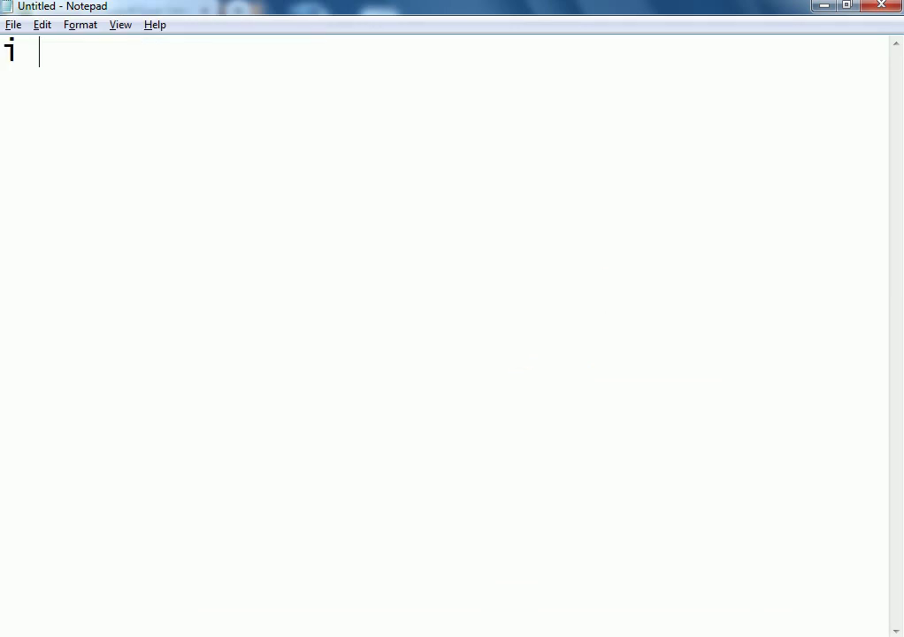
text(i merge all c)
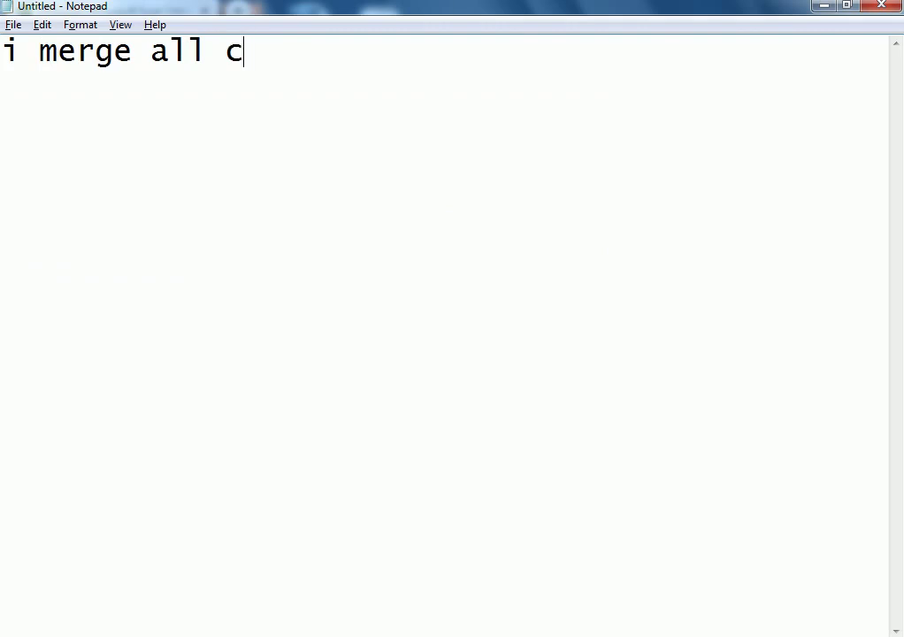
text(olumn)
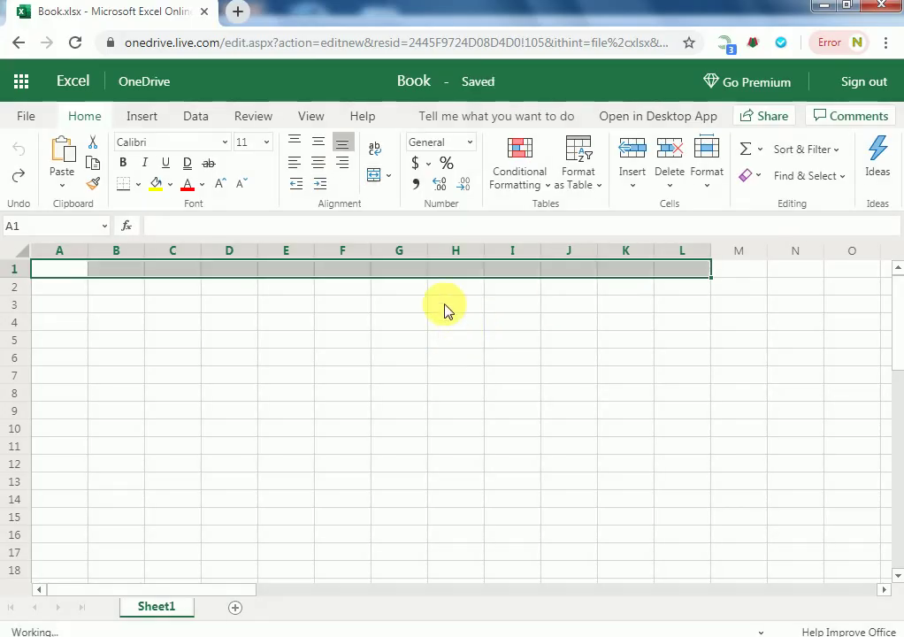
Merge and center cells A1 through O1 on Sheet1.
click(444, 305)
click(74, 269)
click(115, 268)
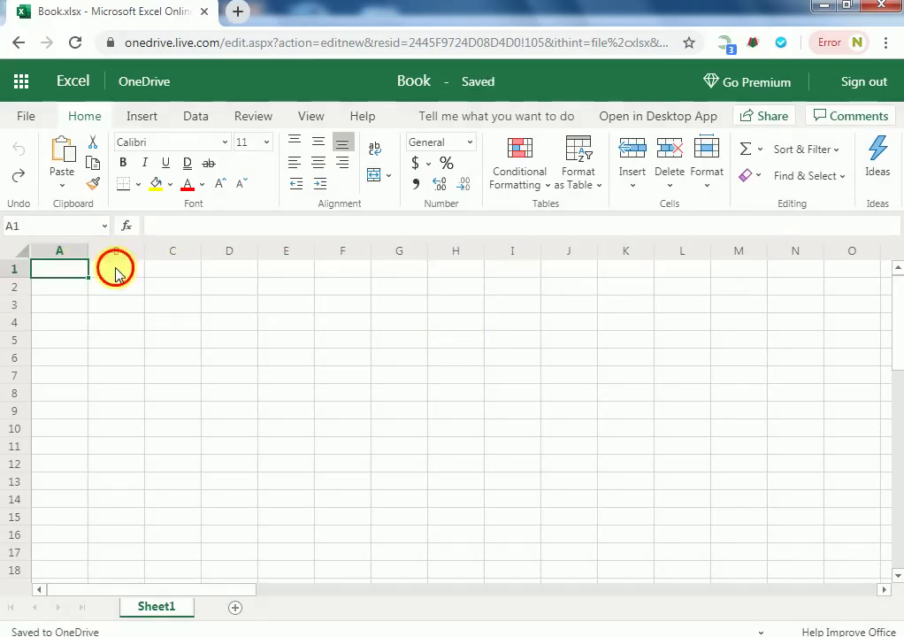
click(161, 271)
click(219, 272)
click(66, 271)
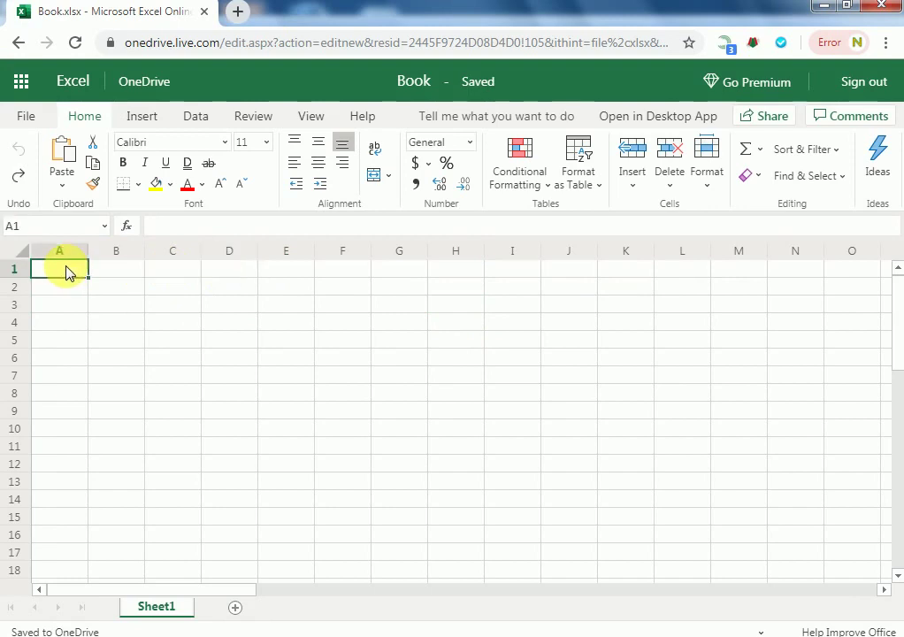
shift+click(863, 272)
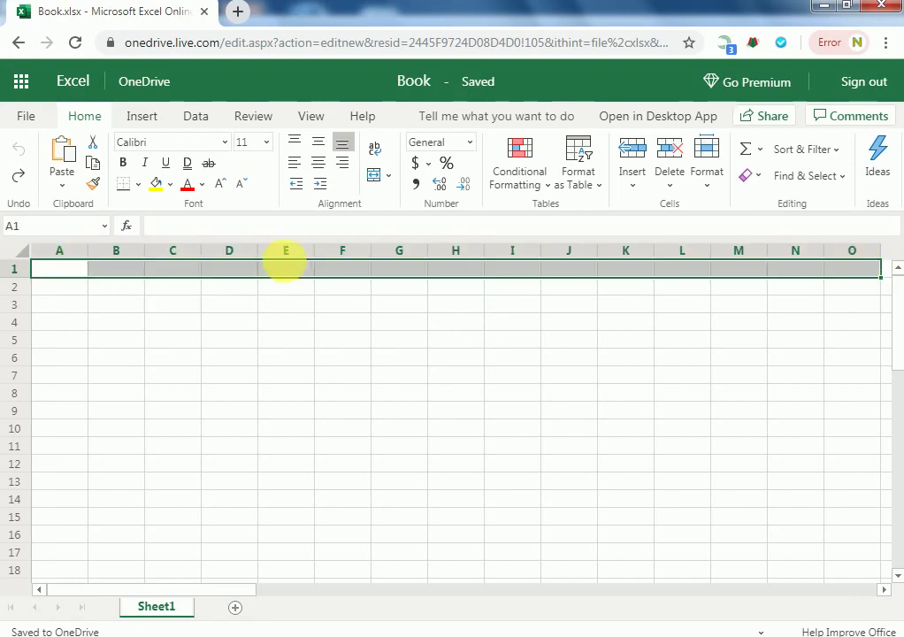
click(372, 175)
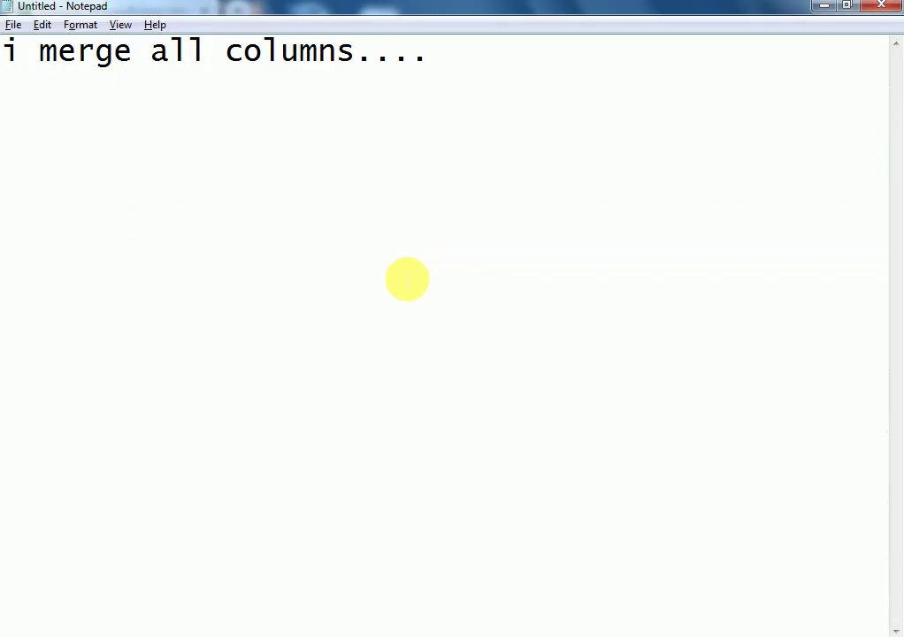
Switch to Notepad and undo the latest edits to the note about merging columns.
key(ctrl+a)
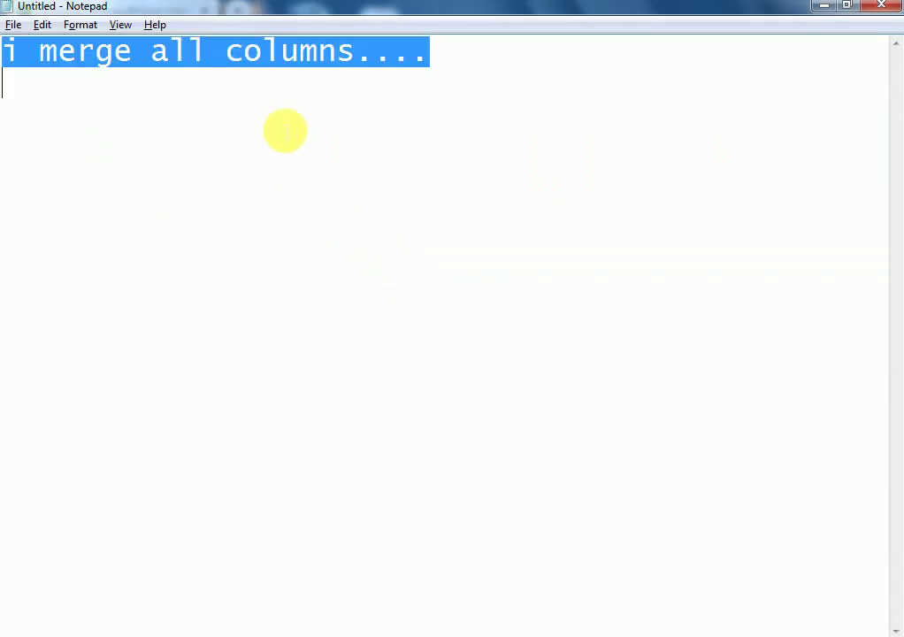
key(ctrl+z)
key(ctrl+z)
key(ctrl+z)
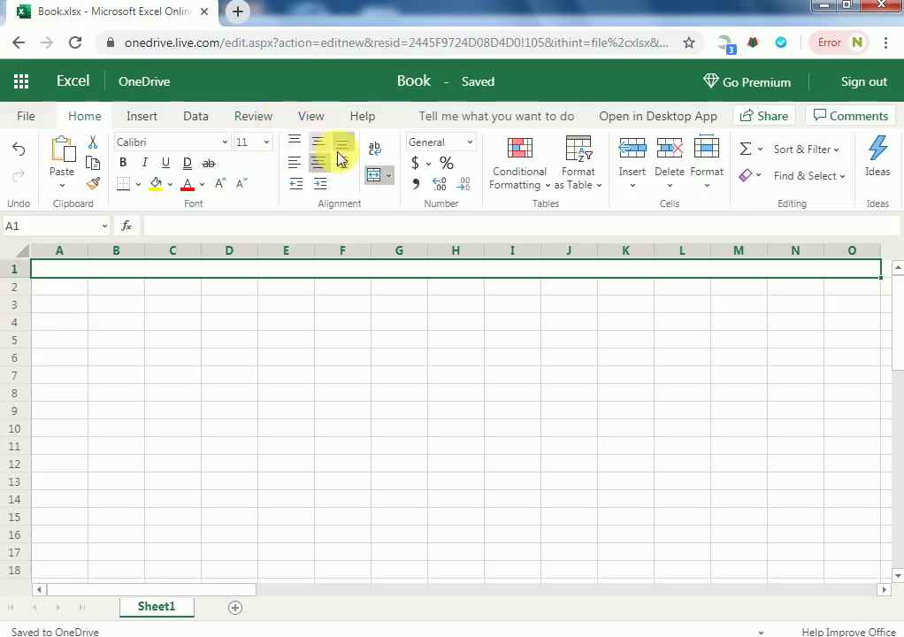
text(ENTER PRI)
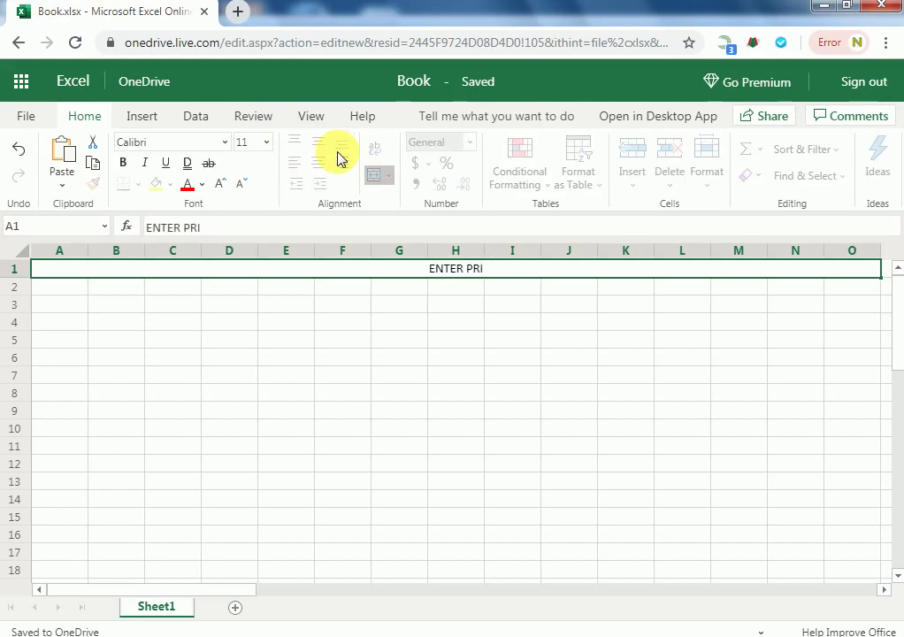
key(ctrl+Return)
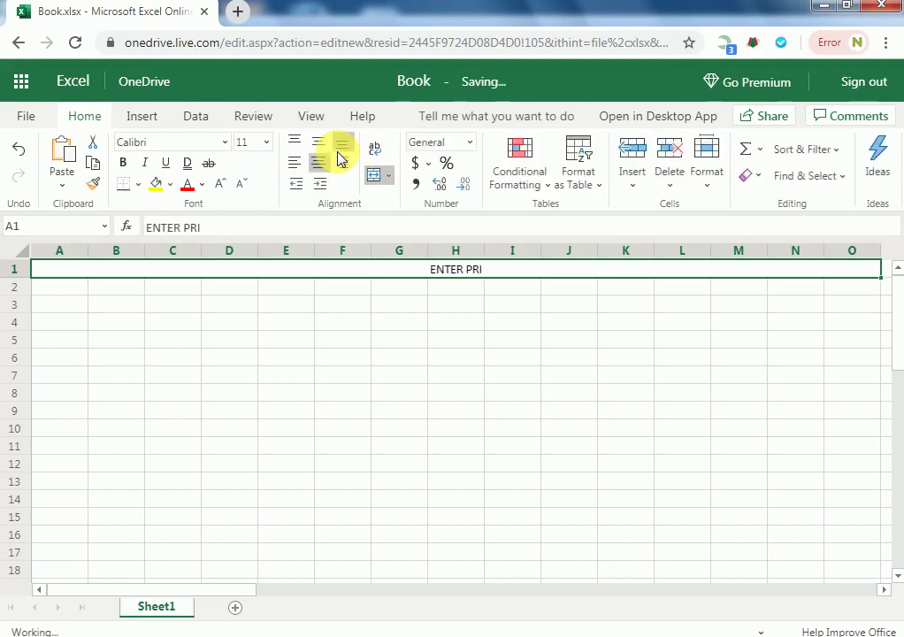
text(TE)
key(ctrl+Return)
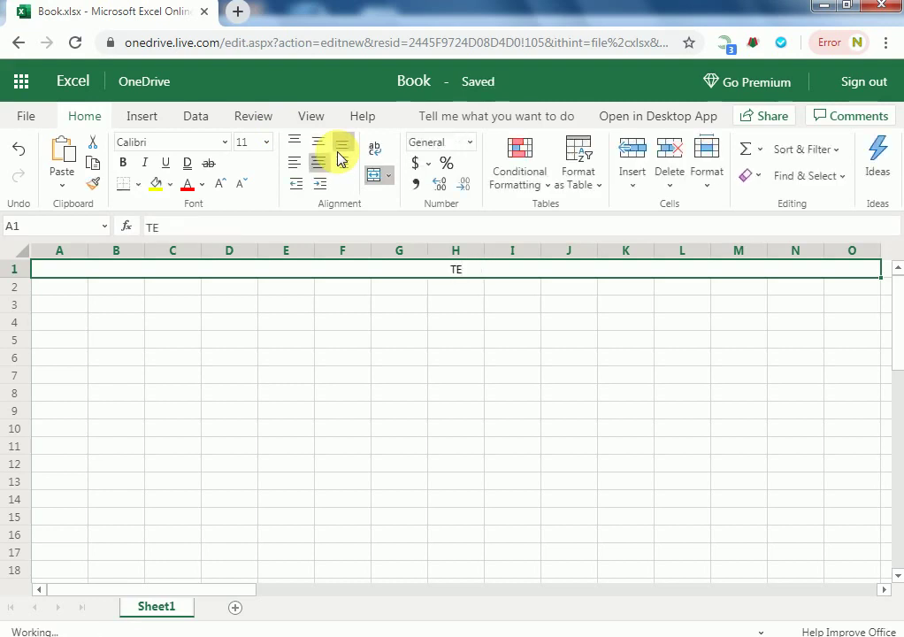
text(IN)
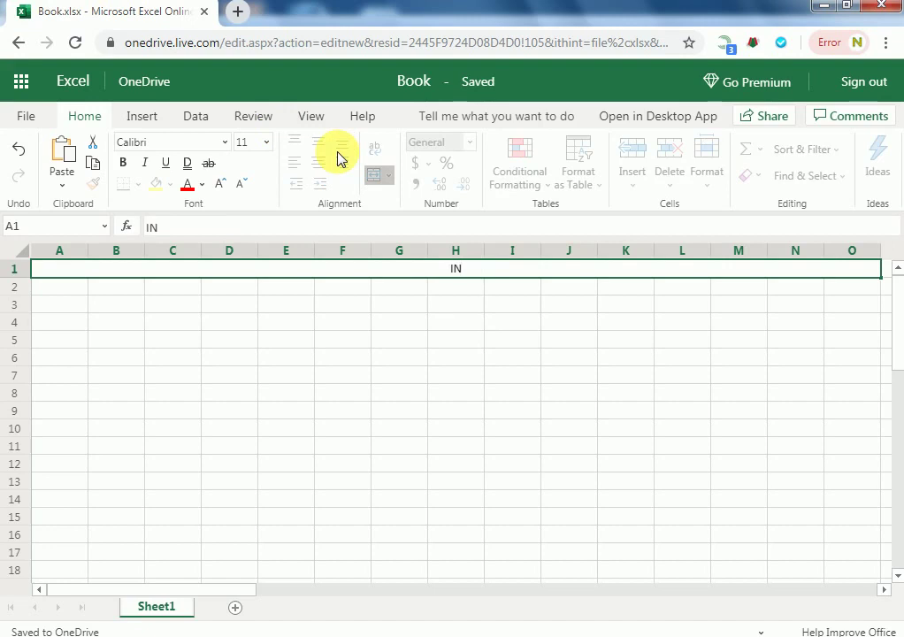
key(ctrl+Return)
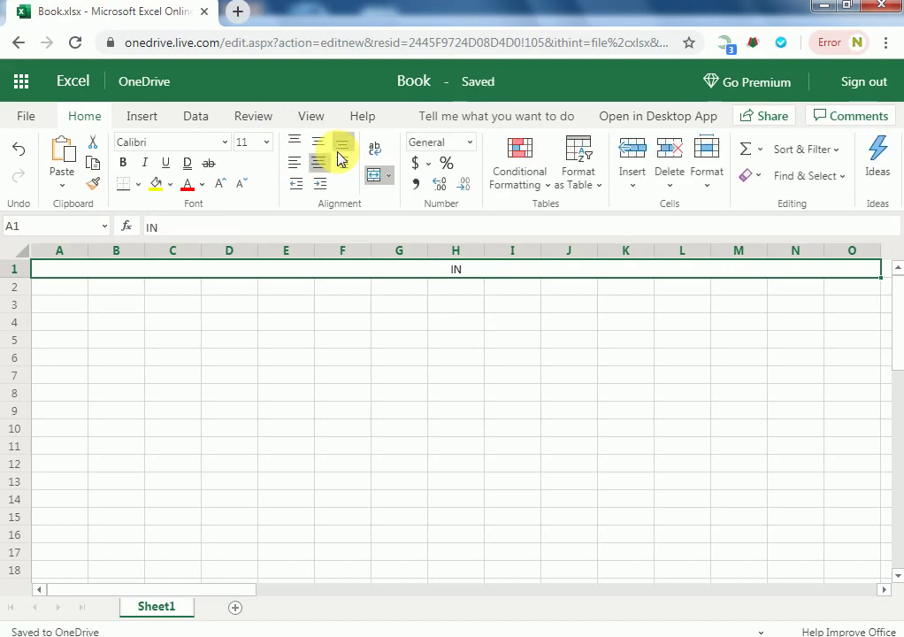
text(COMPUTER)
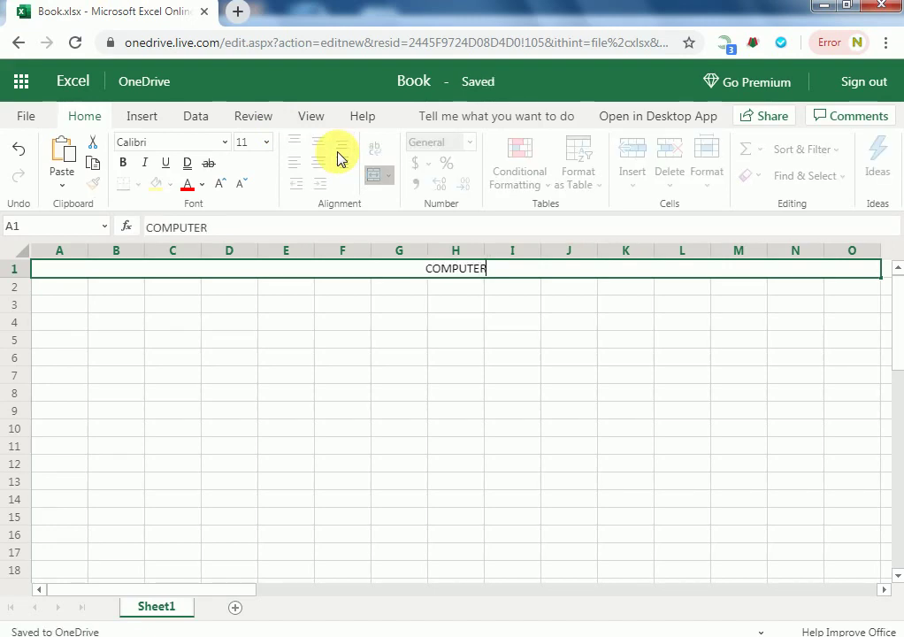
key(ctrl+Return)
Enter the title "EXCEL SHEET ENTERPRISES DAILY RECORD" in the merged first row of the Excel Online workbook.
text(EXCEL SH)
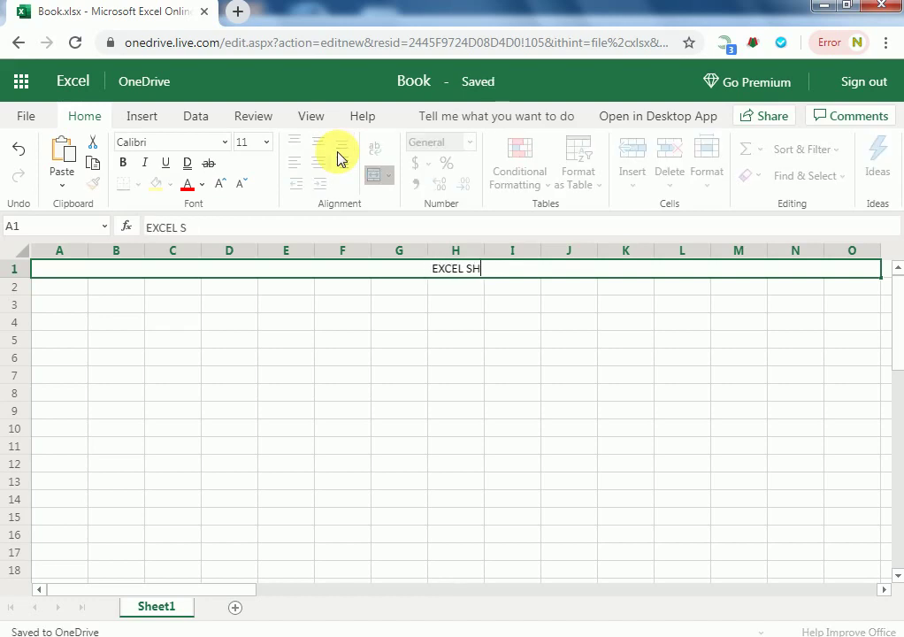
text(EET ENTERPRISES)
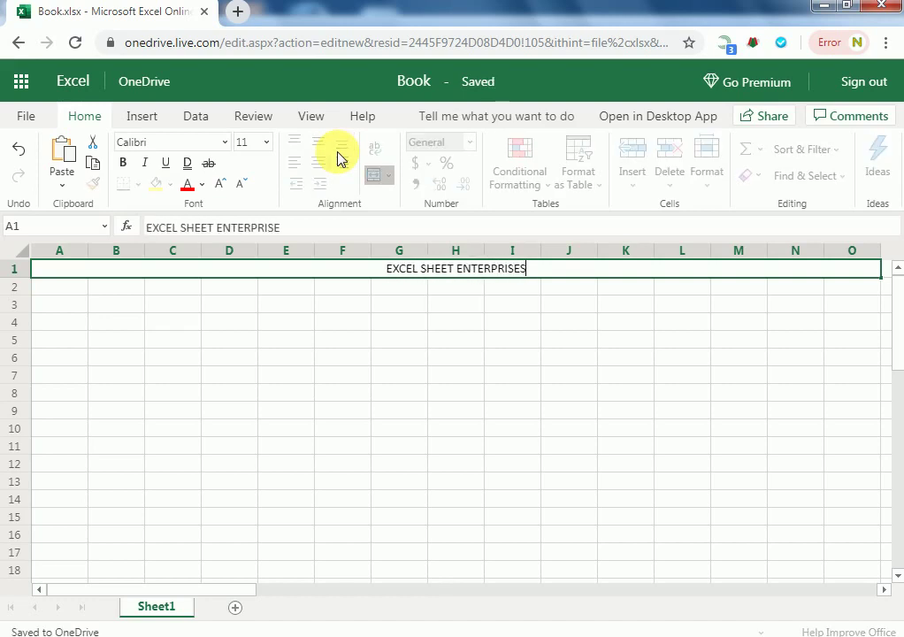
text( DAILY )
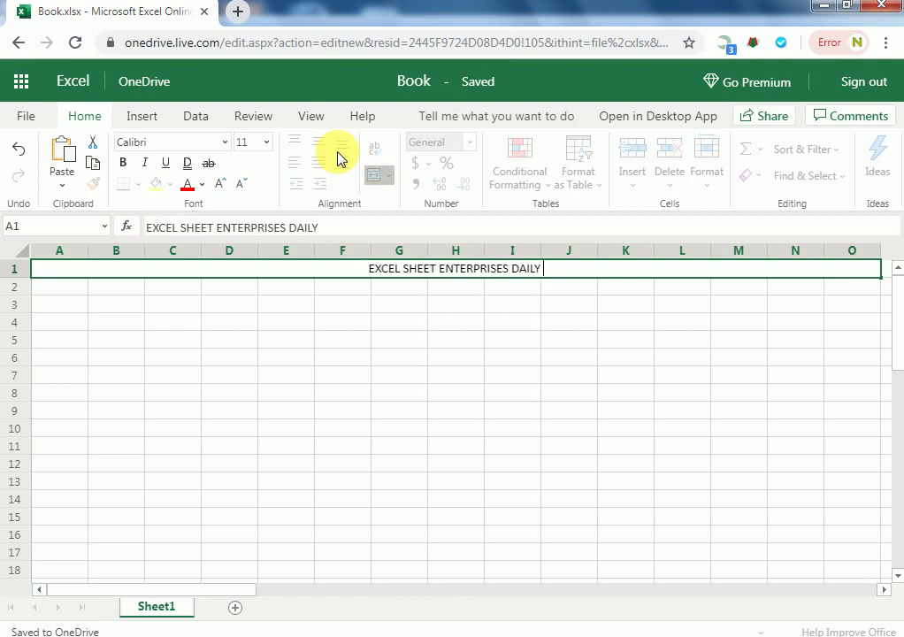
text(RECORD)
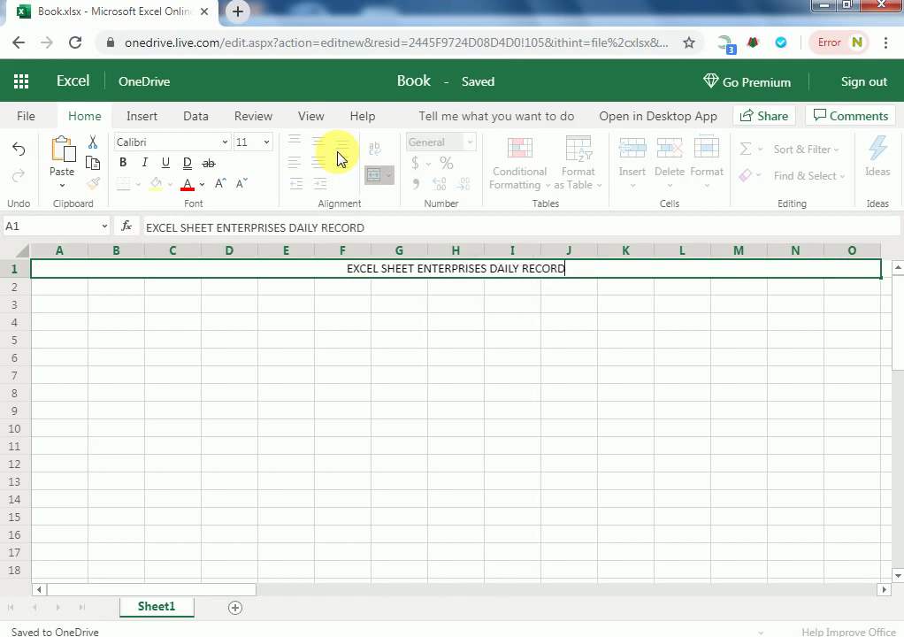
click(229, 289)
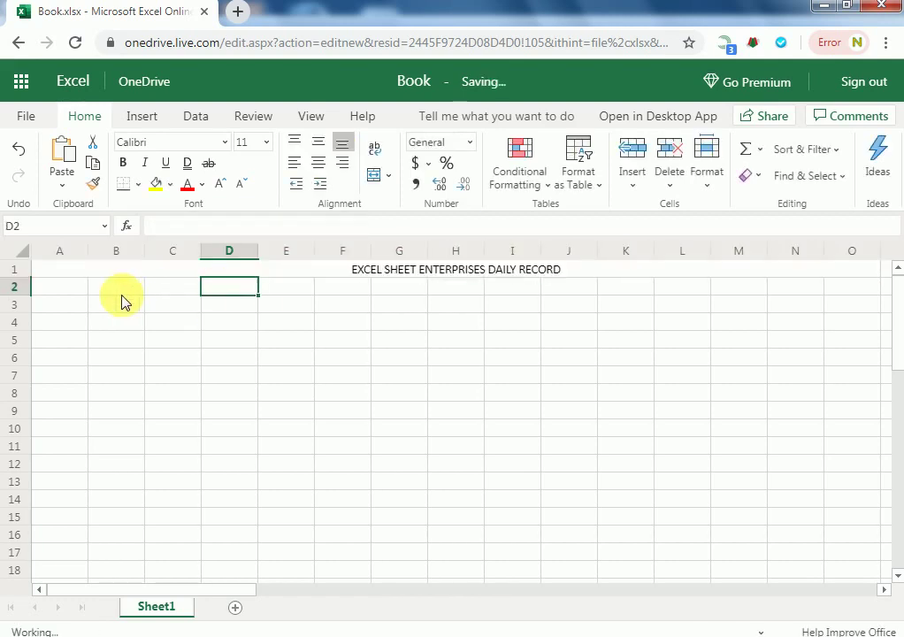
Merge and center cells A2 through O2 below the title.
click(71, 288)
shift+click(847, 286)
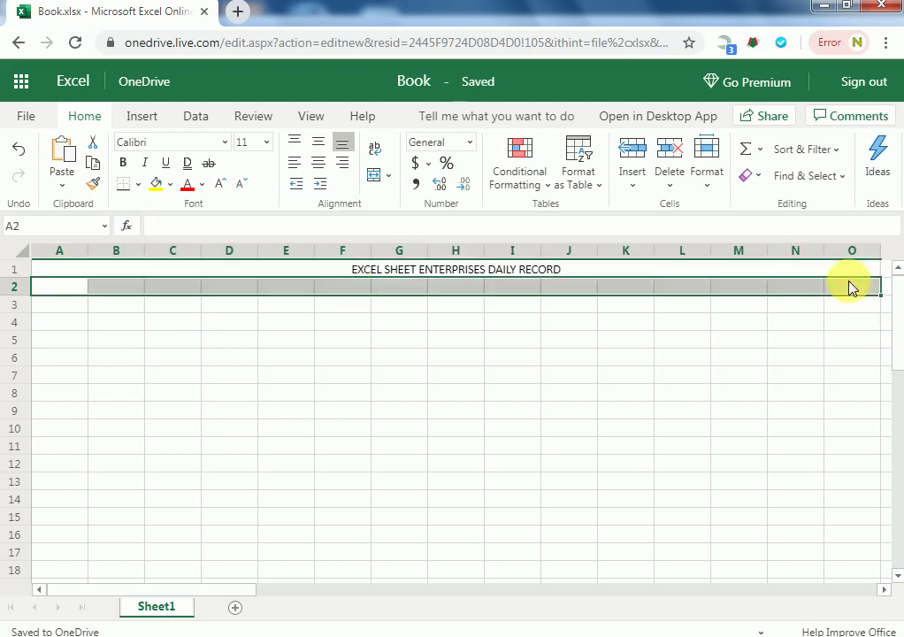
click(516, 290)
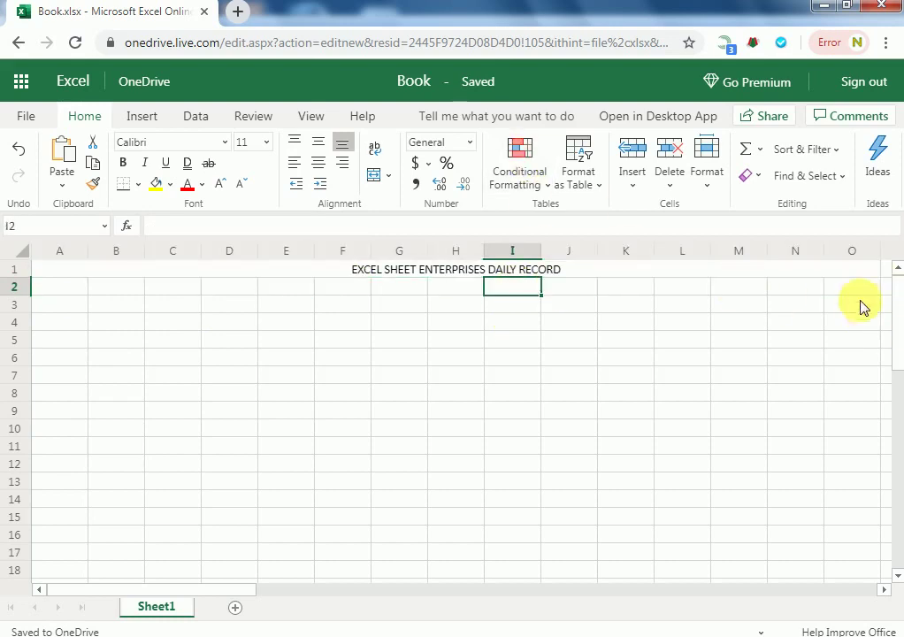
click(851, 289)
shift+click(64, 292)
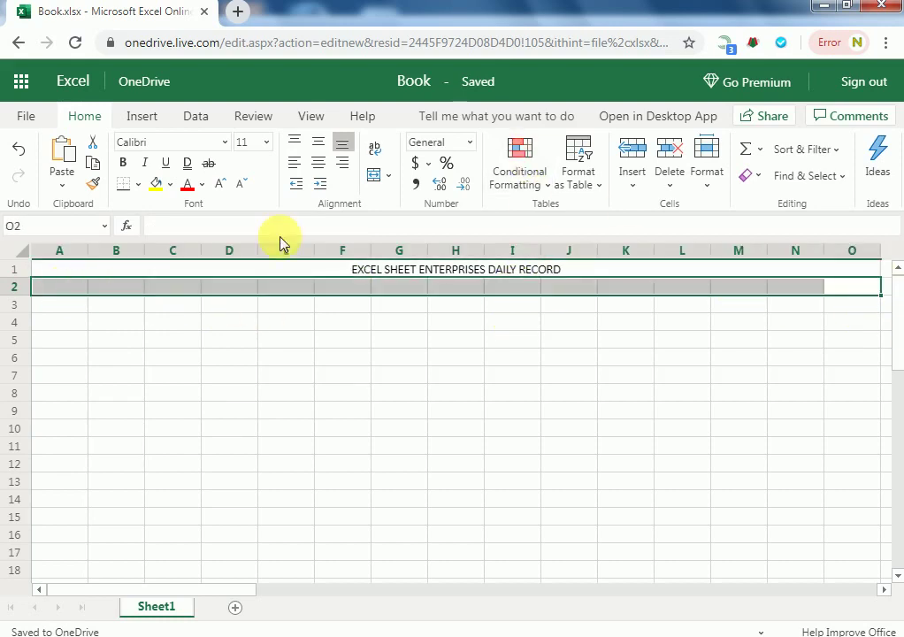
click(374, 174)
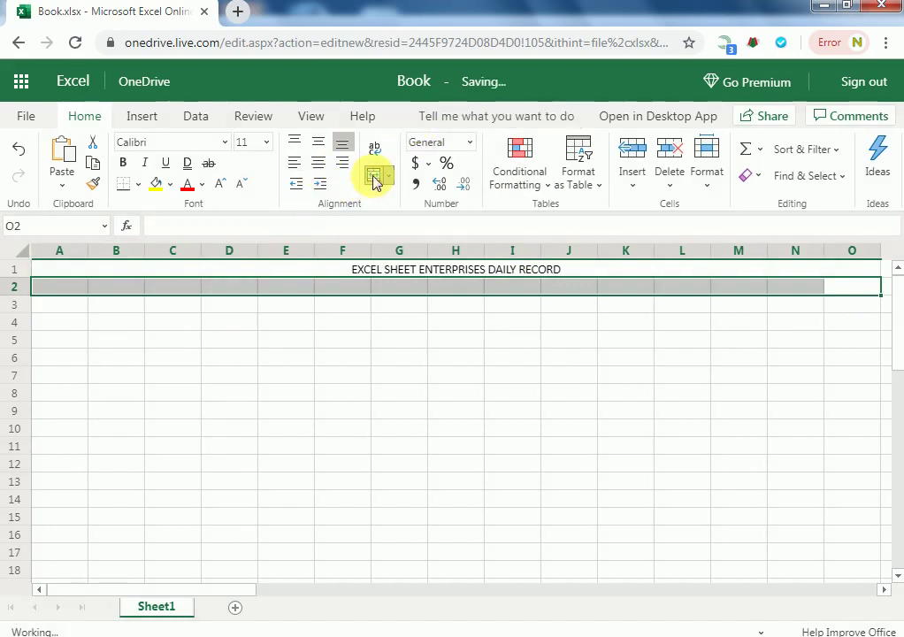
Enter the subtitle "THE MONTH OF JANUARY 2020" in the merged second row.
double_click(455, 288)
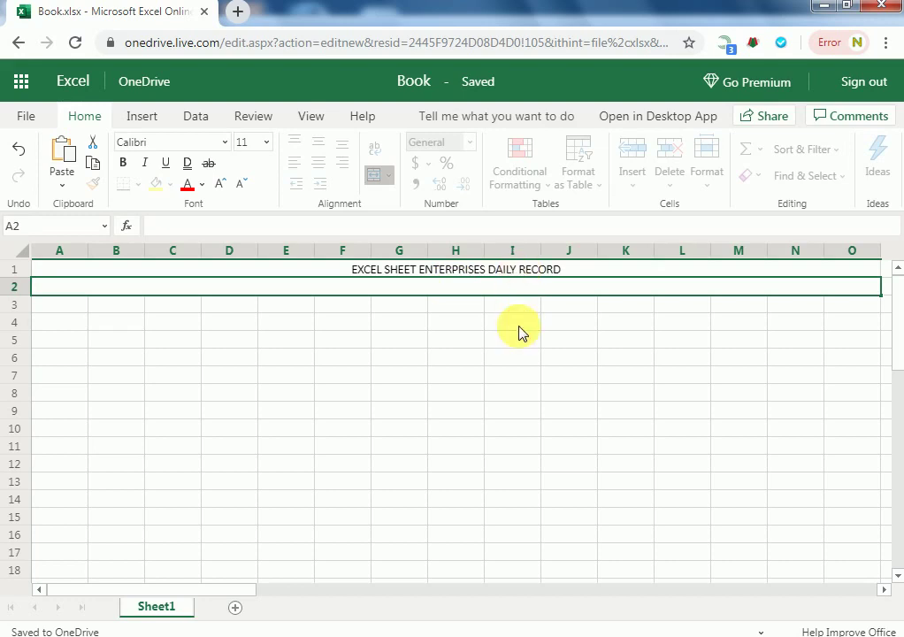
click(520, 328)
click(516, 292)
text(D)
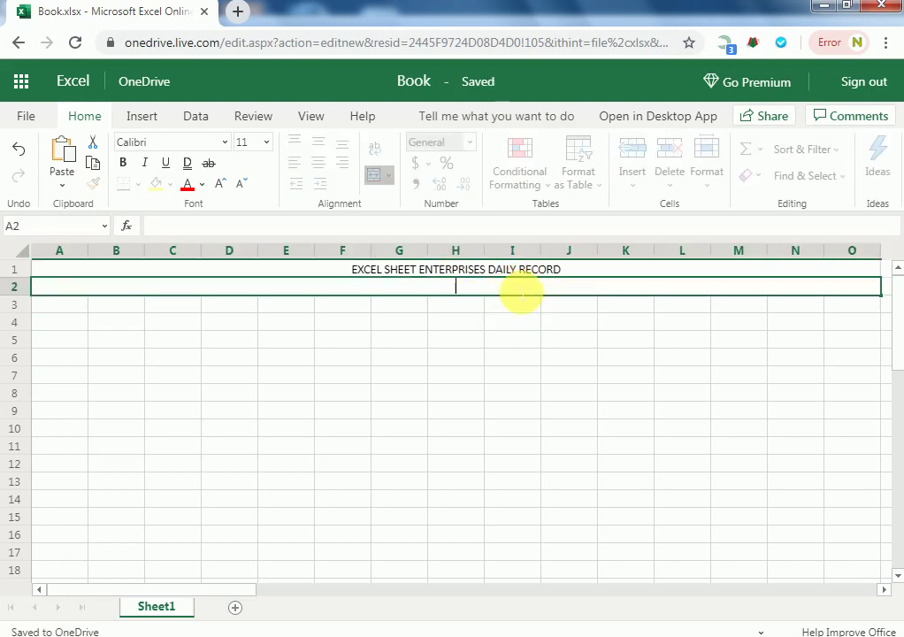
text(HE MONTH OF )
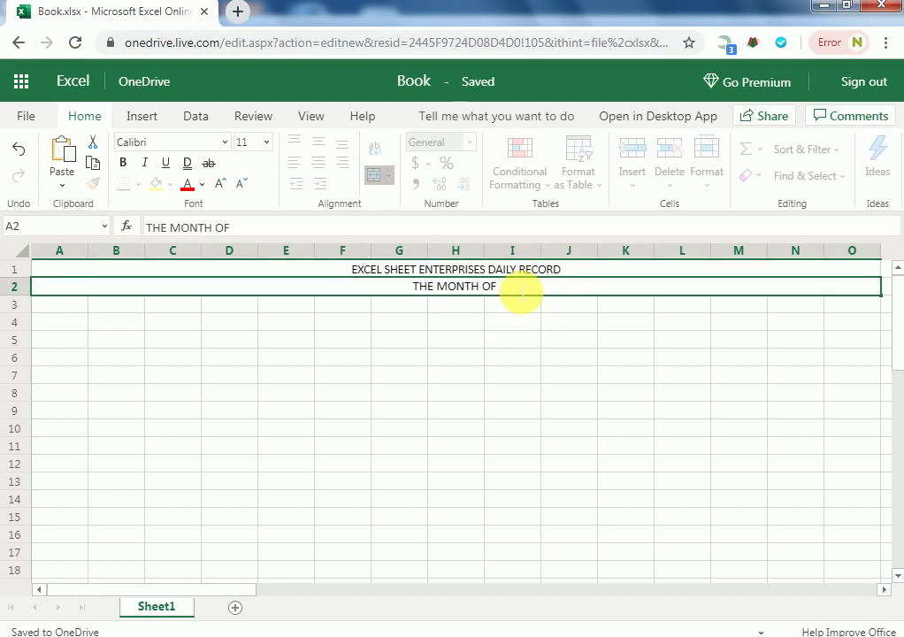
text(JANUARY)
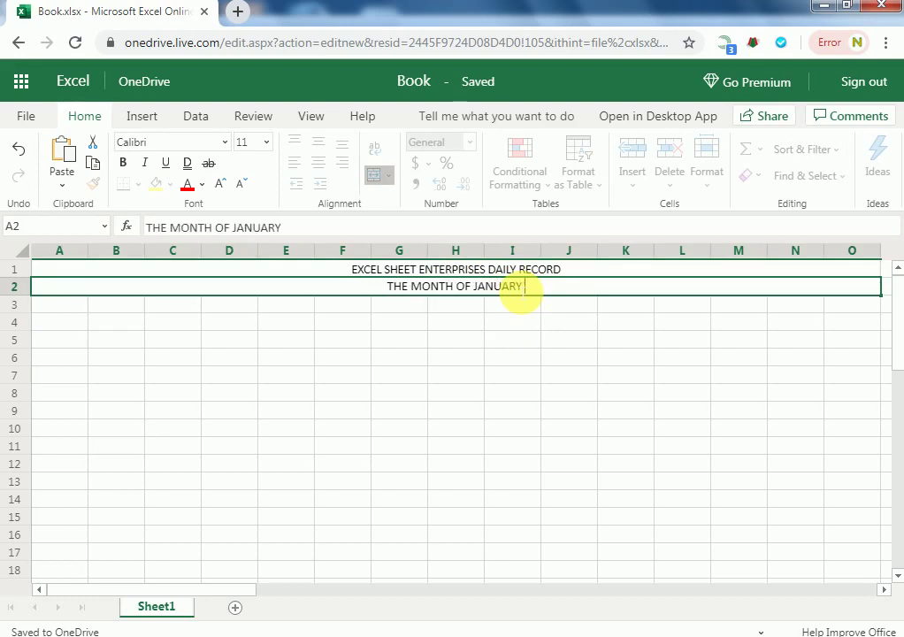
text( 2020)
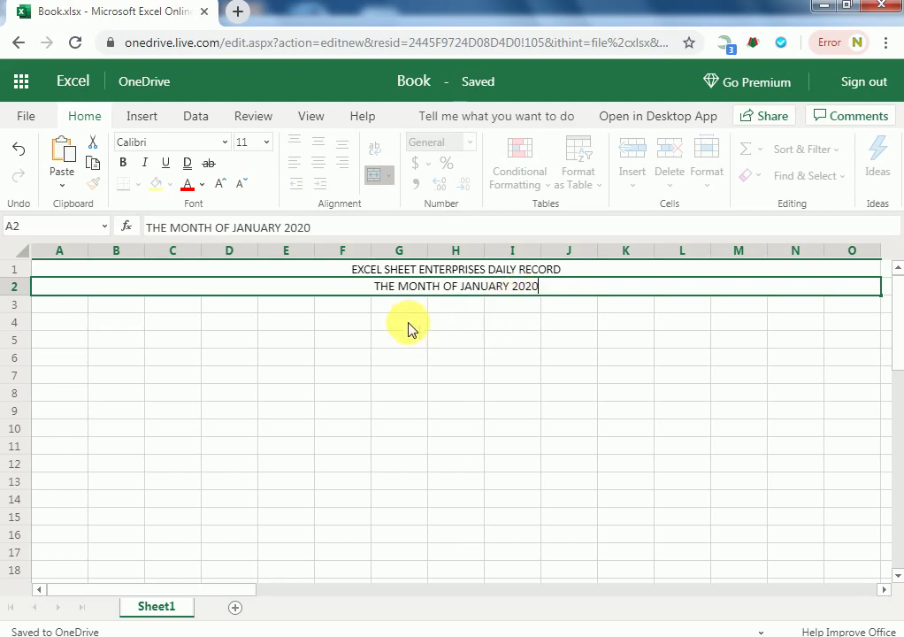
Select cell A3 and widen column A to about one and a half times its original width.
click(76, 309)
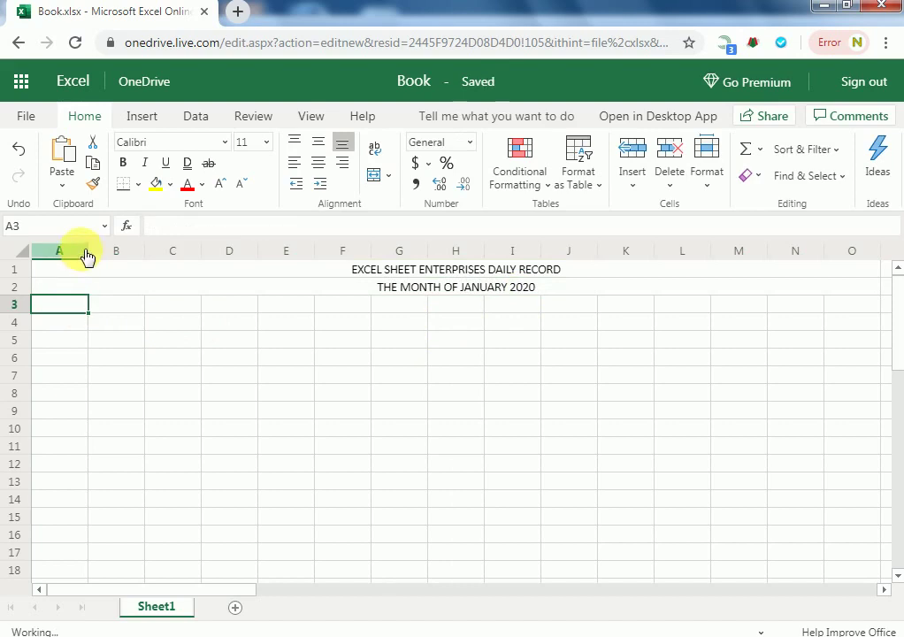
drag(87, 250, 113, 252)
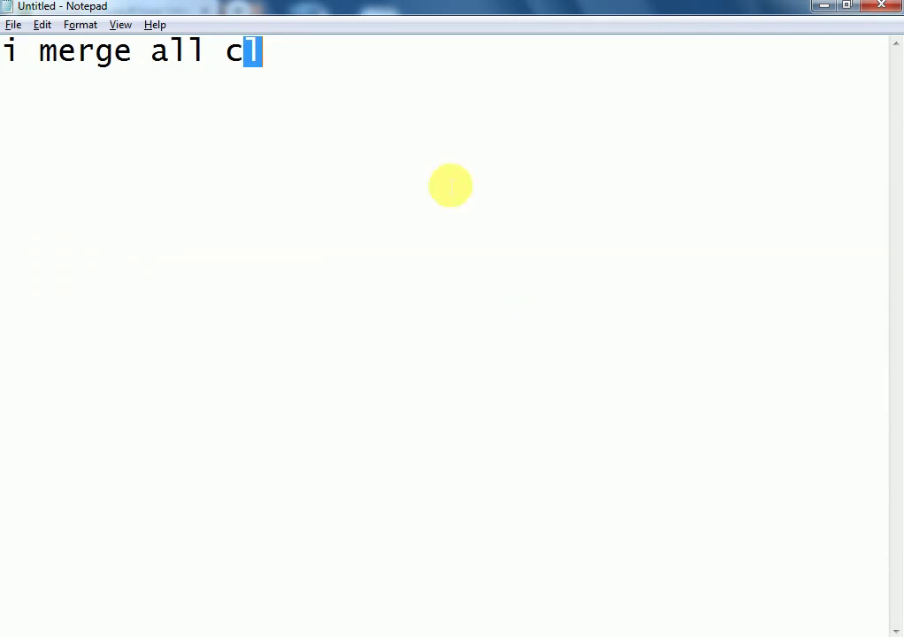
In Notepad, replace the note with the lines "INCREASE SIZE OF CELL" and "INCREASE SIZE OF COLUMN", separated by a blank line.
key(Home)
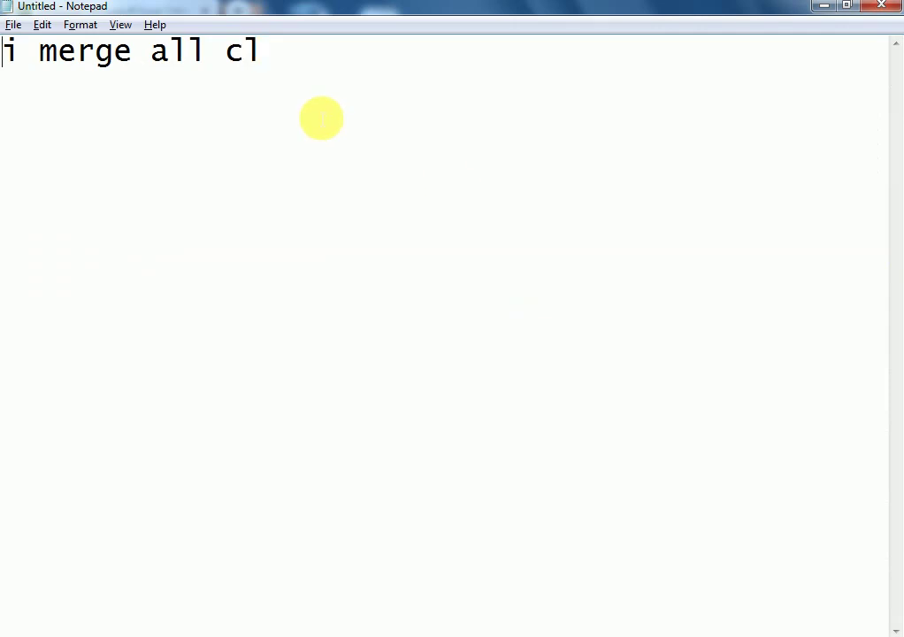
key(shift+End)
text(INCREASE SIZE OF CELL  )
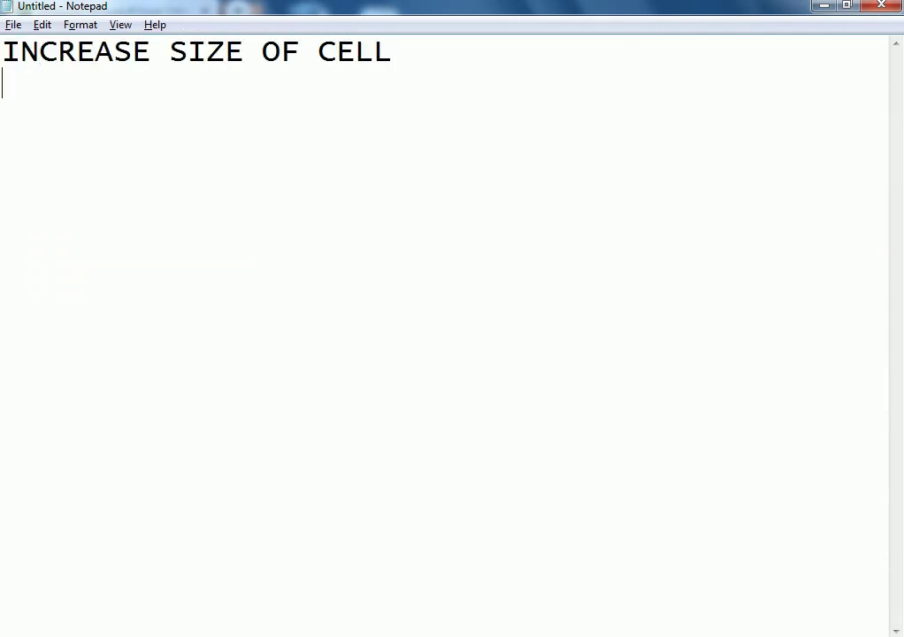
text(INCREAS)
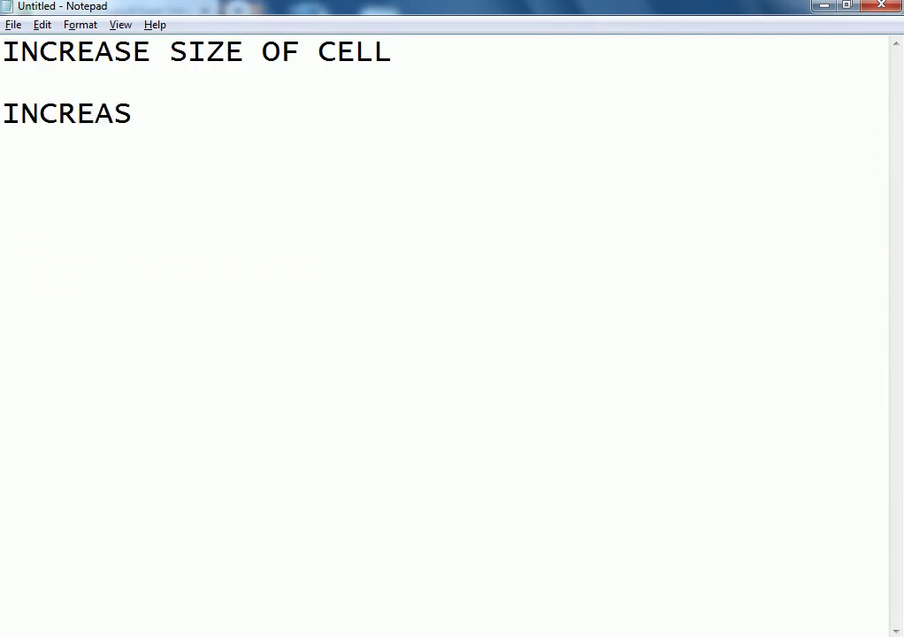
text(E SIZE OF COLUMN)
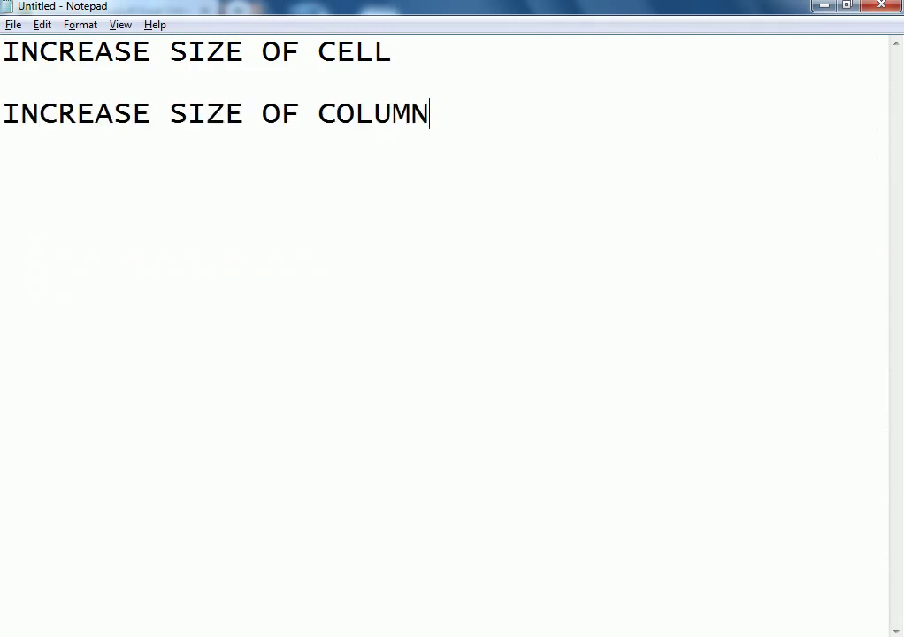
Switch to the Excel Online workbook and make row 3 noticeably taller than the other rows.
key(alt+Tab)
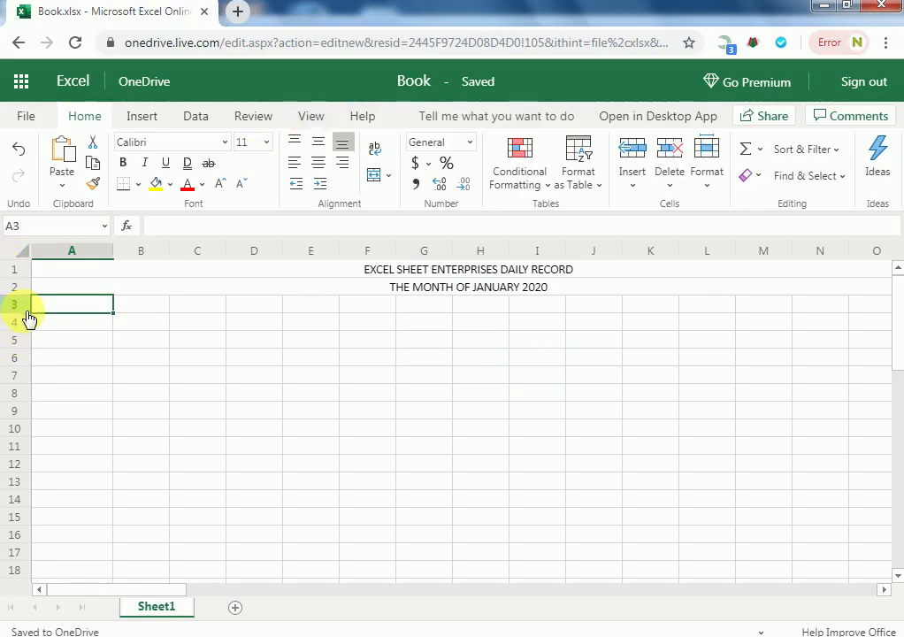
drag(28, 313, 26, 325)
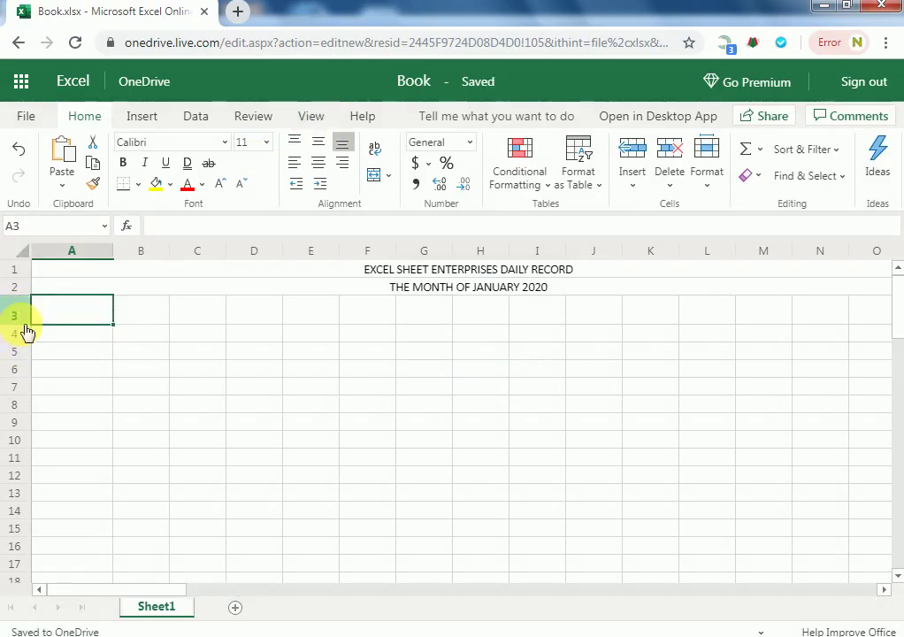
click(159, 319)
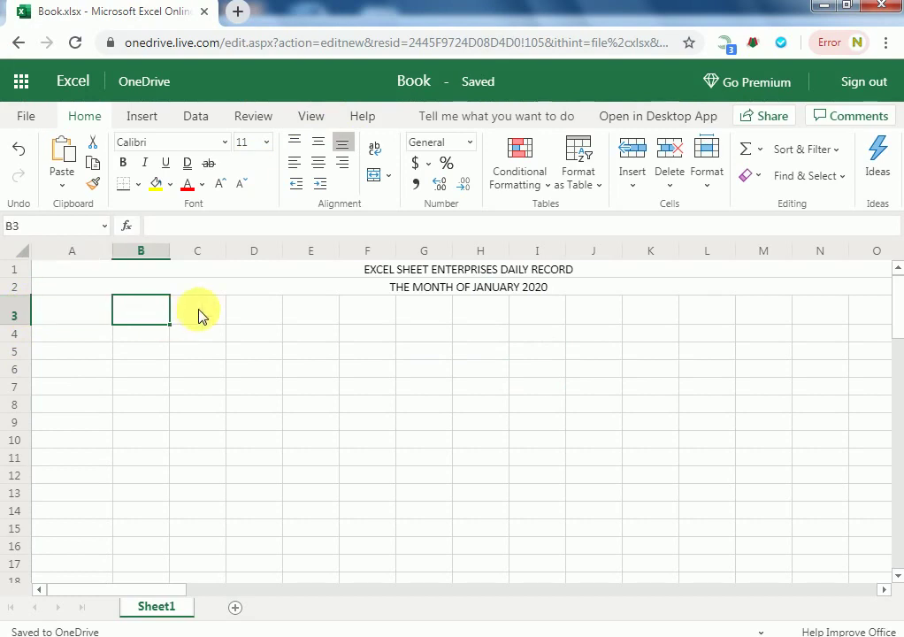
Make row 4 about as tall as row 3 and enter the label "MONTH" in cell A3.
click(354, 315)
click(99, 323)
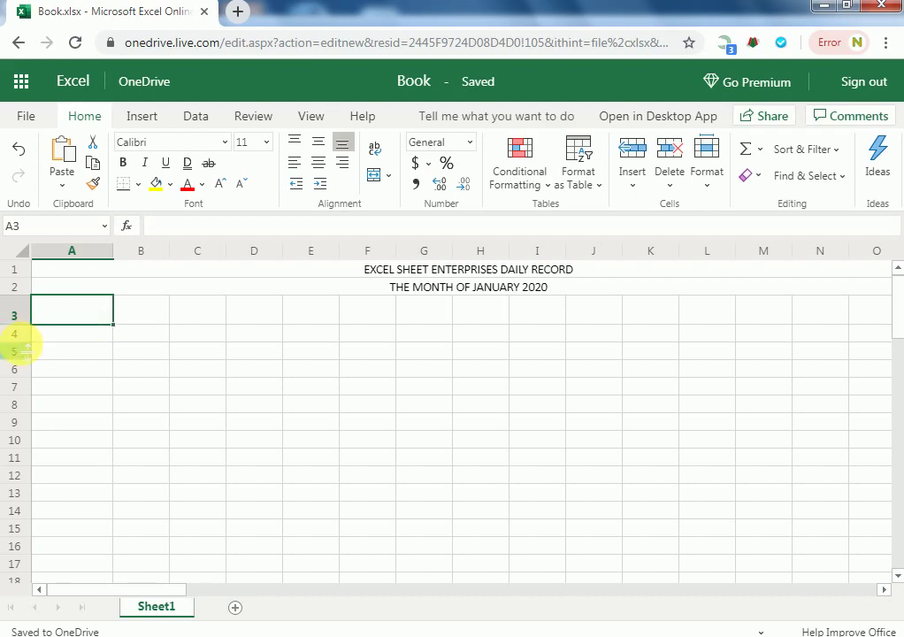
drag(19, 343, 24, 358)
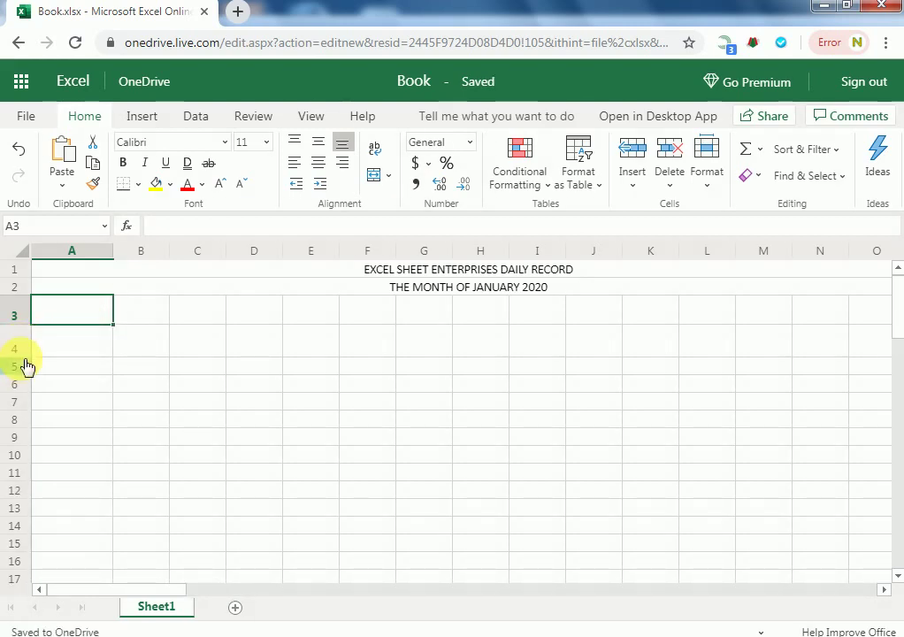
text(MONTH)
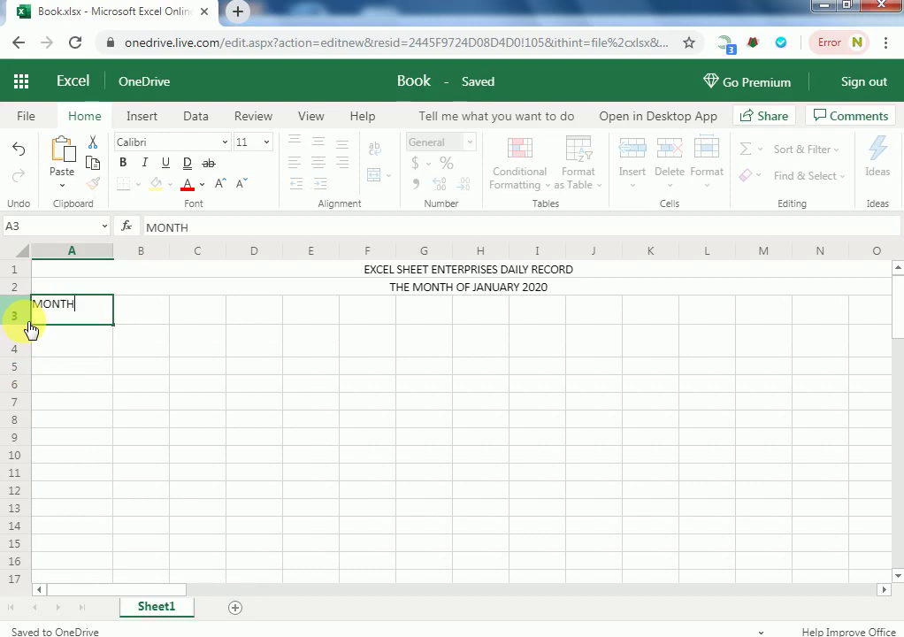
key(Return)
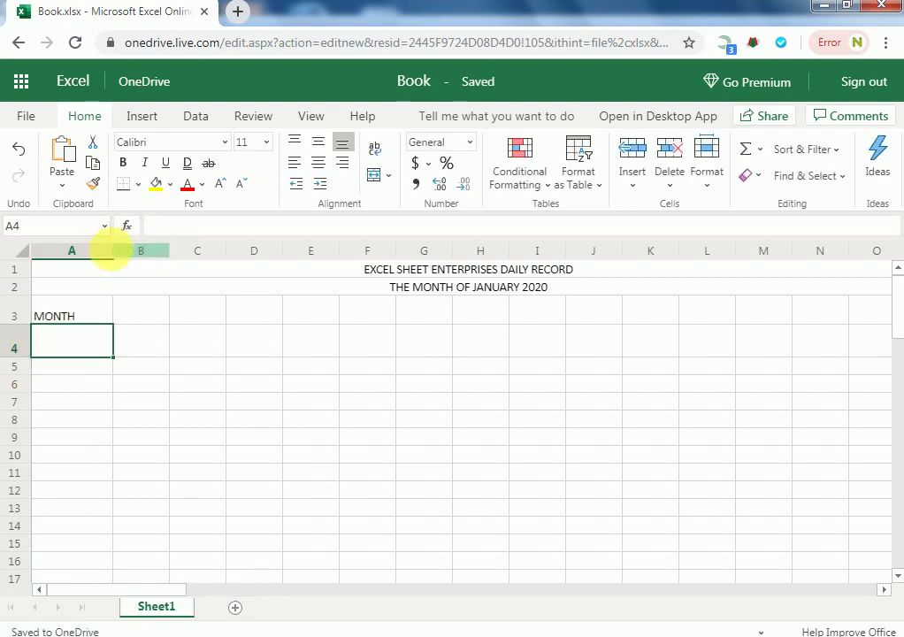
Widen column A to about 1.6 times its width and enter the label "EMPLOYER NAME" in cell A4.
drag(112, 251, 166, 251)
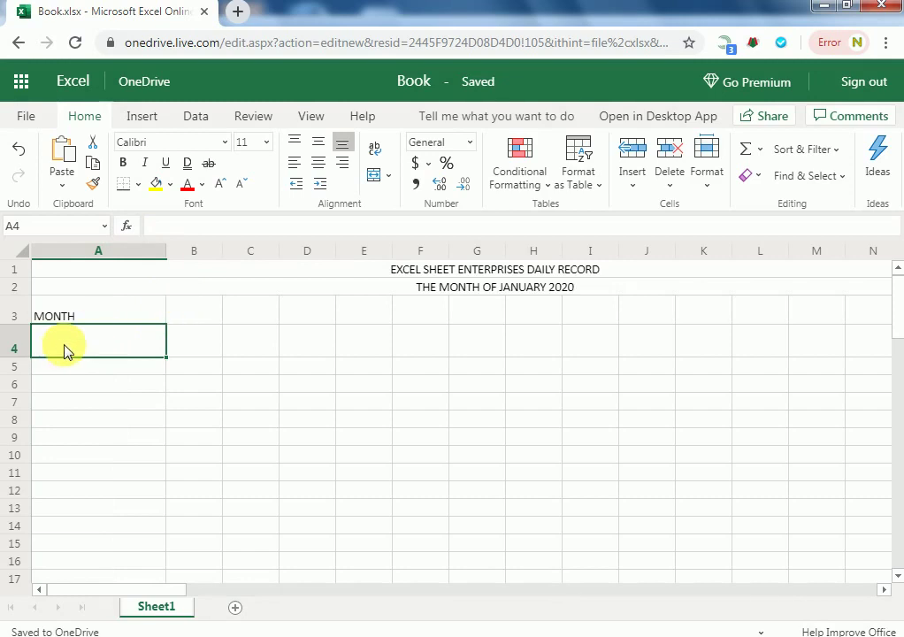
text(EMPLOYER NAME)
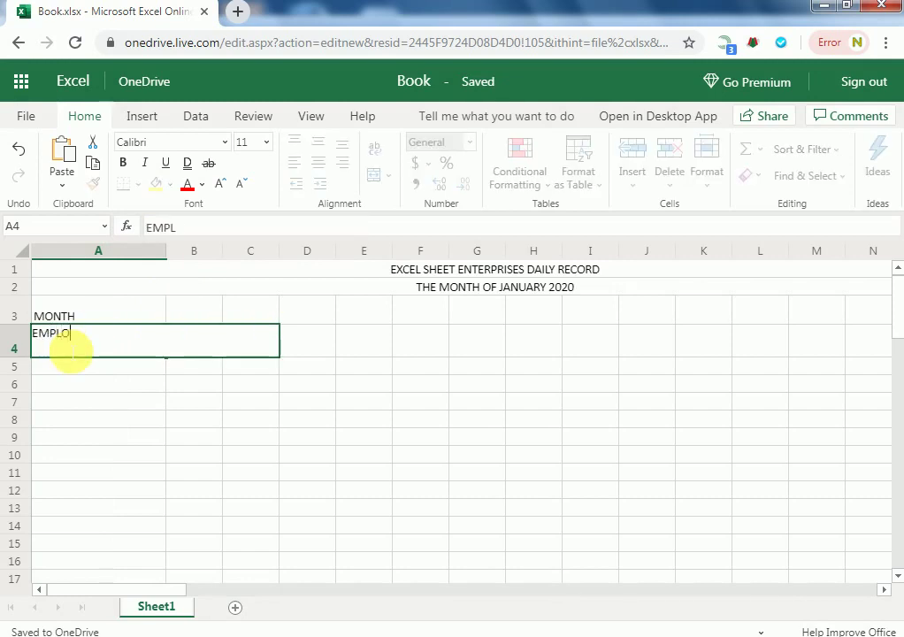
click(134, 433)
click(187, 347)
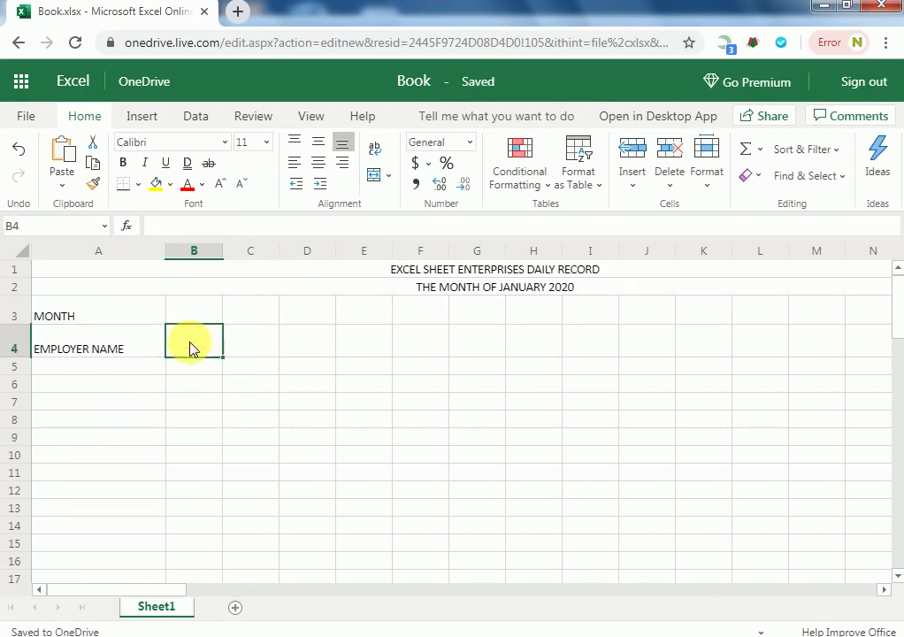
Color the text of the "EMPLOYER NAME" label red and the text of the label in A3 dark blue.
click(110, 347)
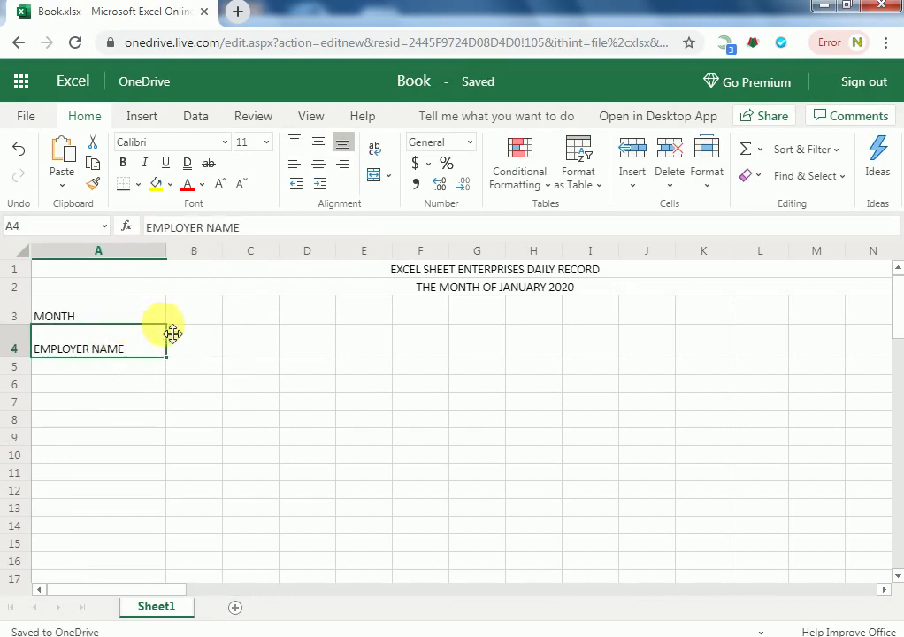
click(186, 187)
click(77, 313)
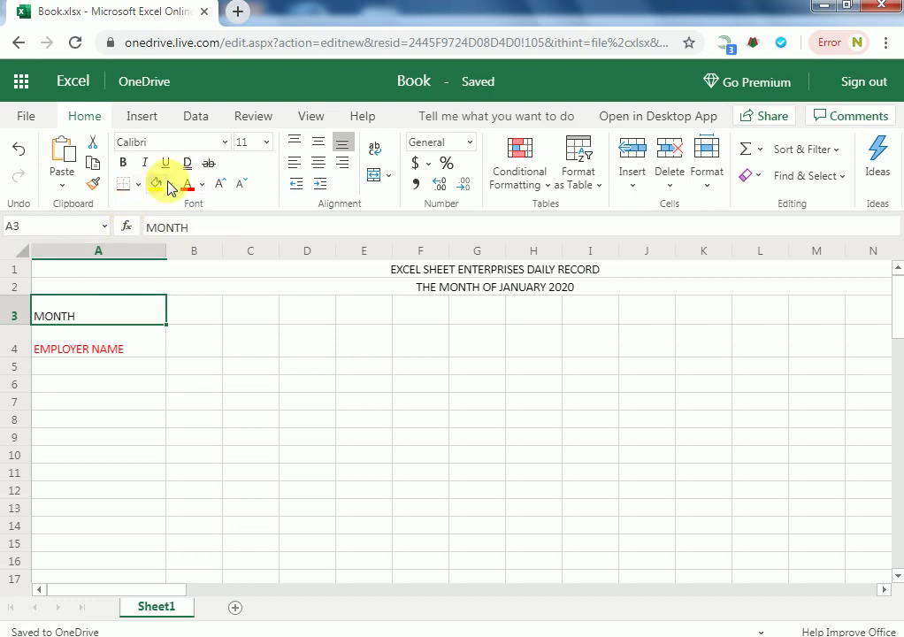
click(204, 185)
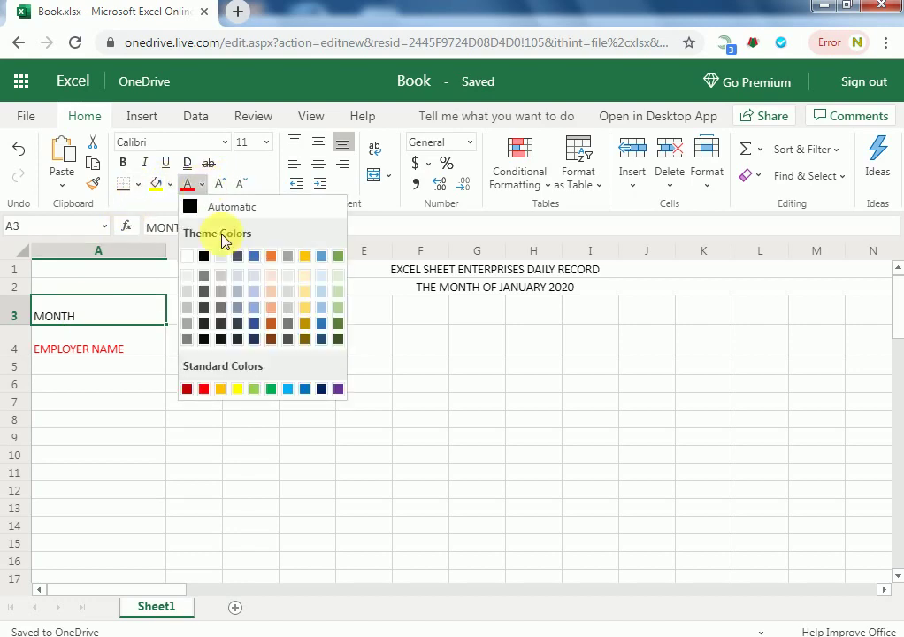
click(238, 321)
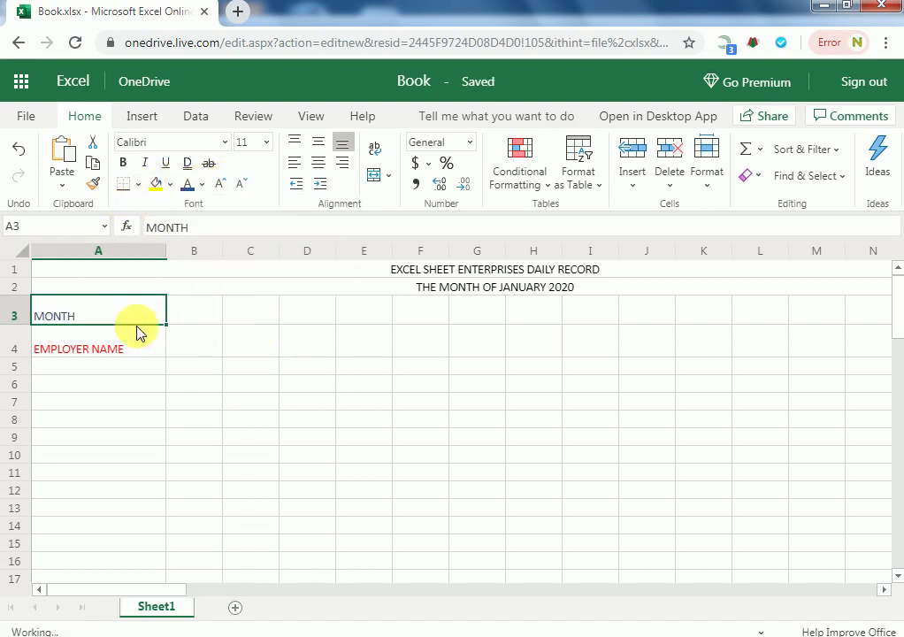
Replace the label in cell A3 with "JANUARY".
double_click(75, 316)
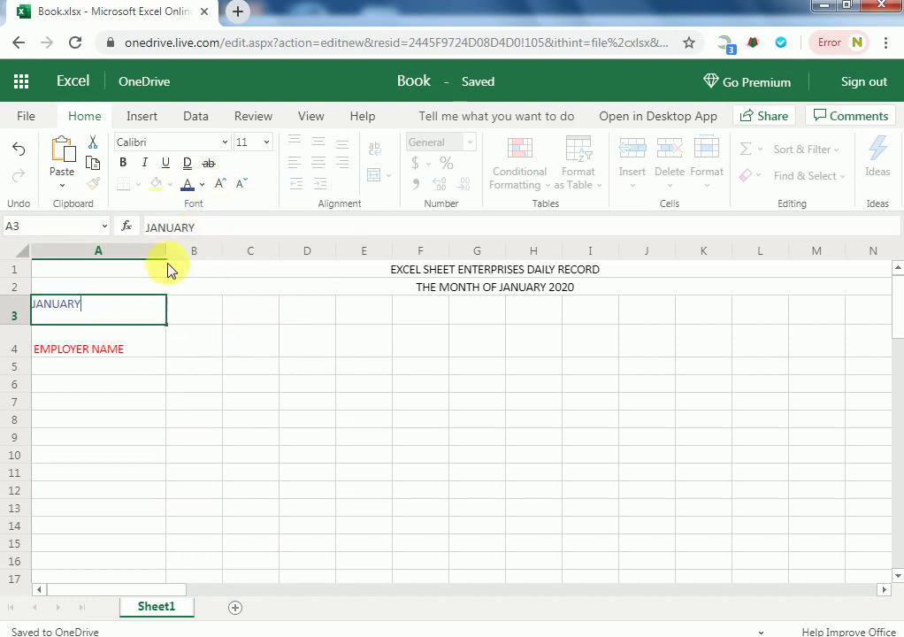
click(153, 402)
click(85, 316)
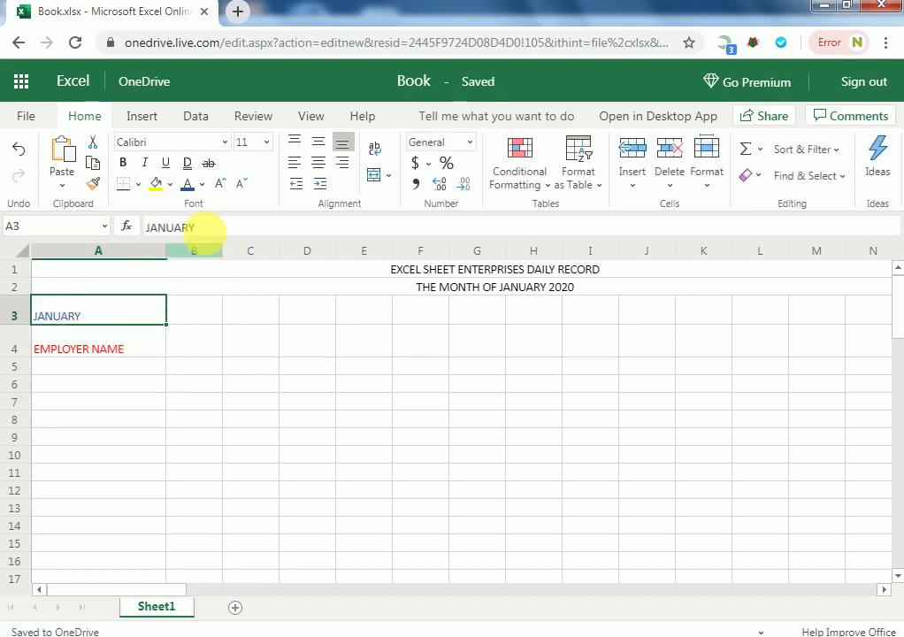
Enter the numbers 1, 3, 4, 5, 6, 7, 8, 9 and 0 across cells B3 to J3.
click(215, 316)
text(1)
key(Tab)
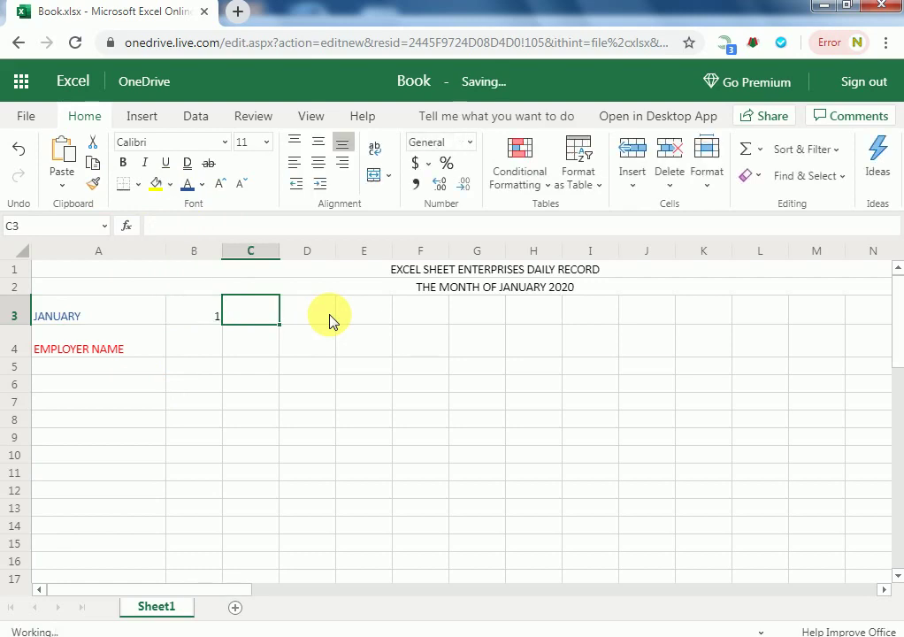
text(3)
key(Tab)
text(4)
key(Tab)
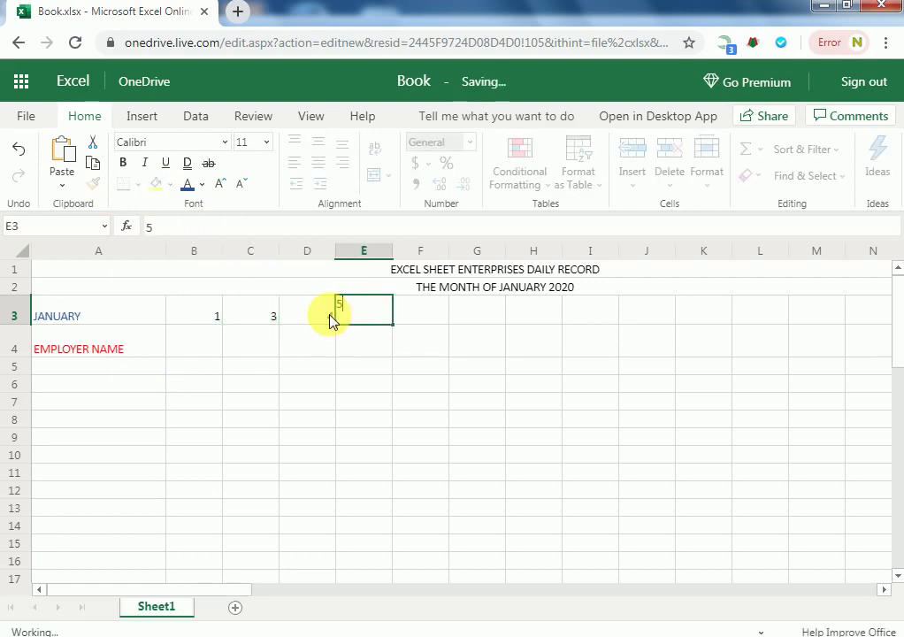
text(5)
key(Tab)
text(6)
key(Tab)
text(7)
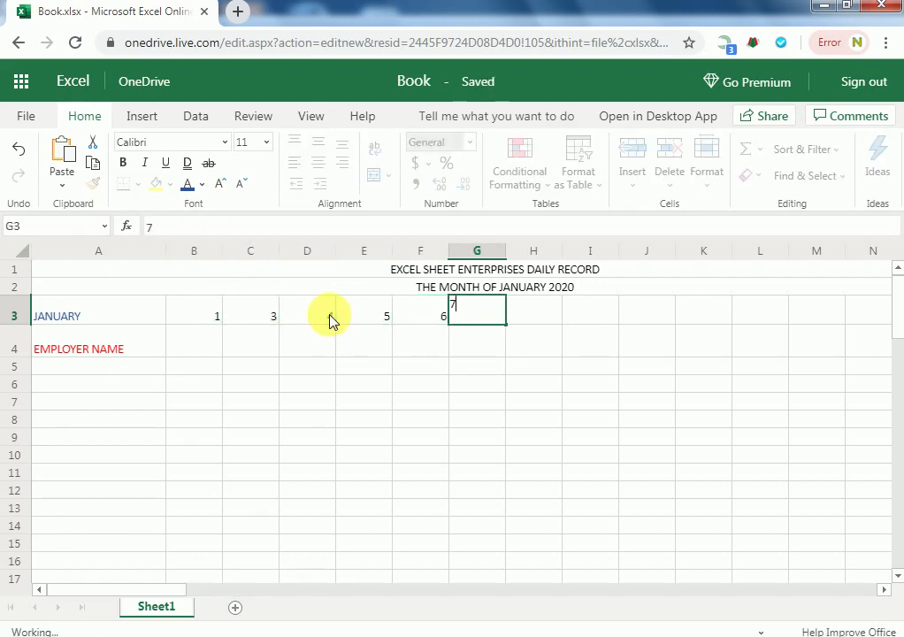
key(Tab)
text(8)
key(Tab)
text(9)
key(Tab)
text(0)
key(Tab)
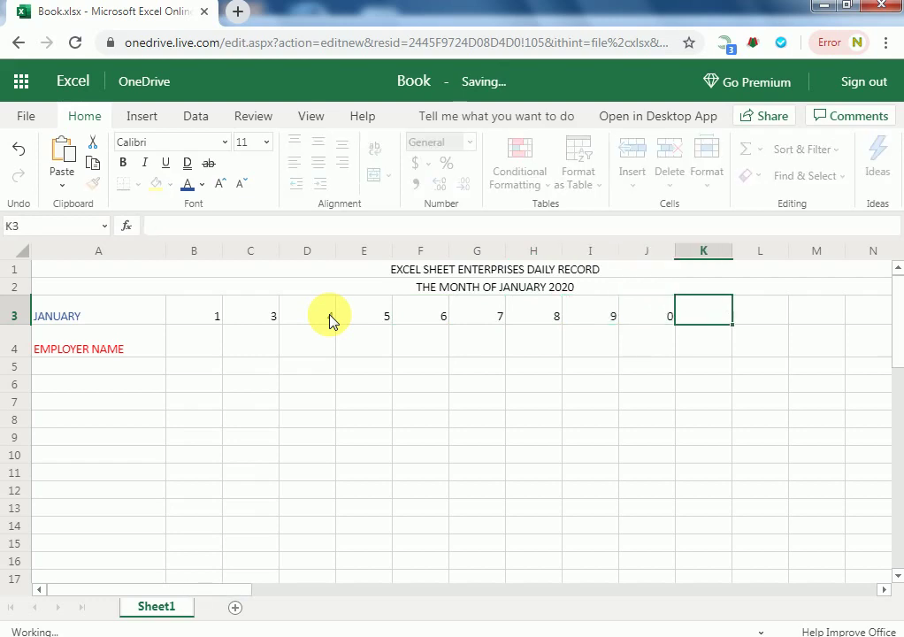
Correct the number in J3 to 10 and continue with 11, 12 and 13 in cells K3 to M3.
text(-)
key(Left)
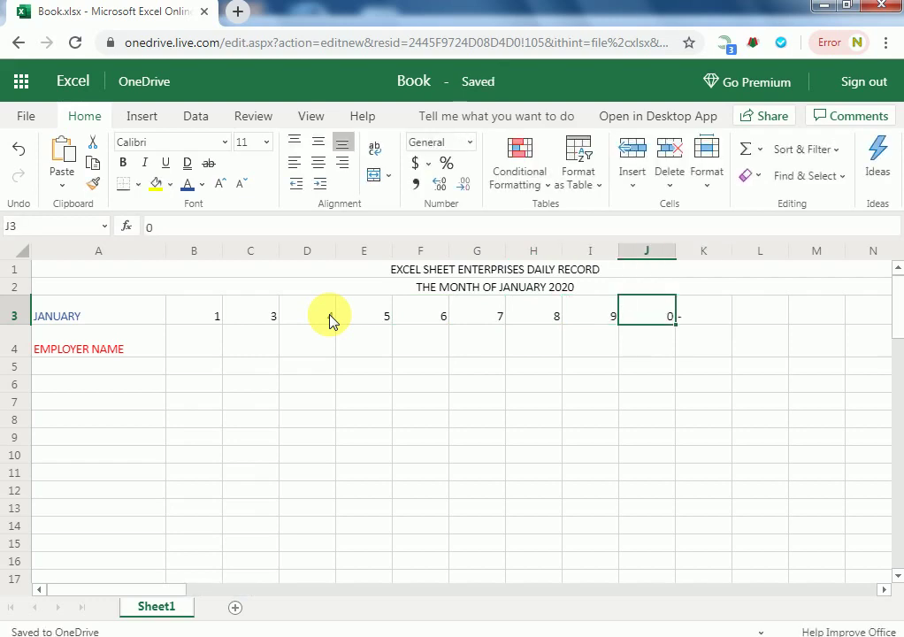
text(10)
key(Tab)
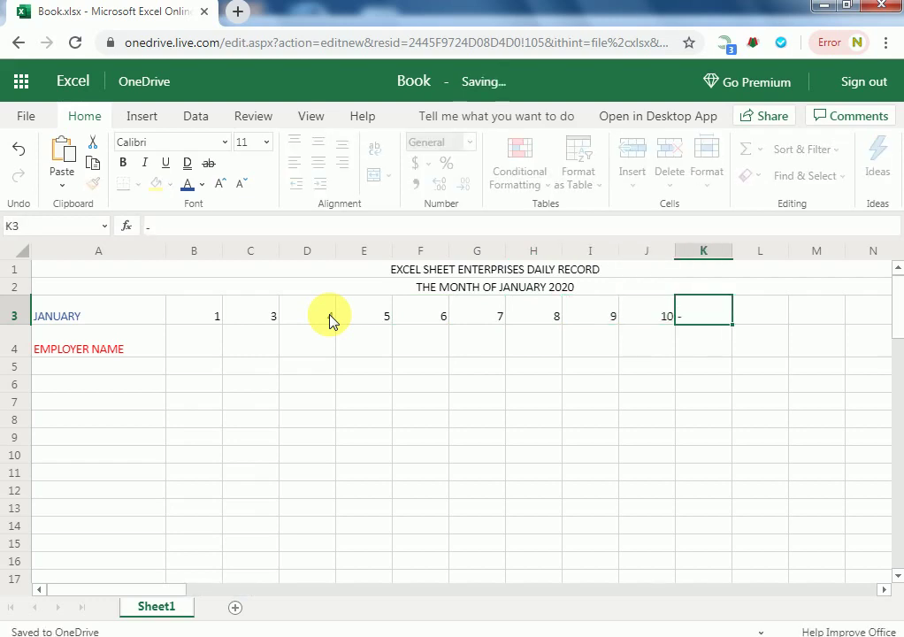
text(11)
key(Tab)
text(1)
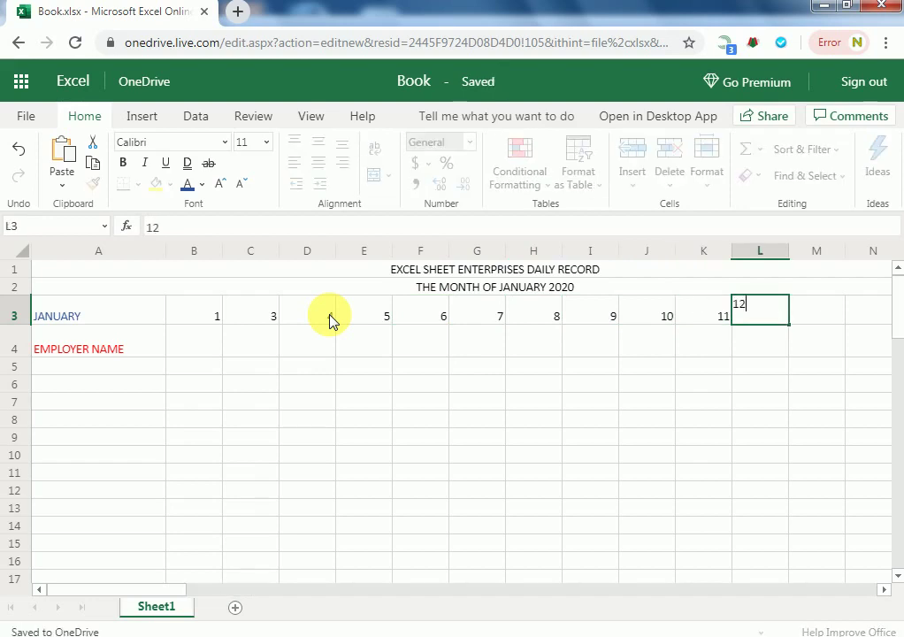
key(Tab)
text(13)
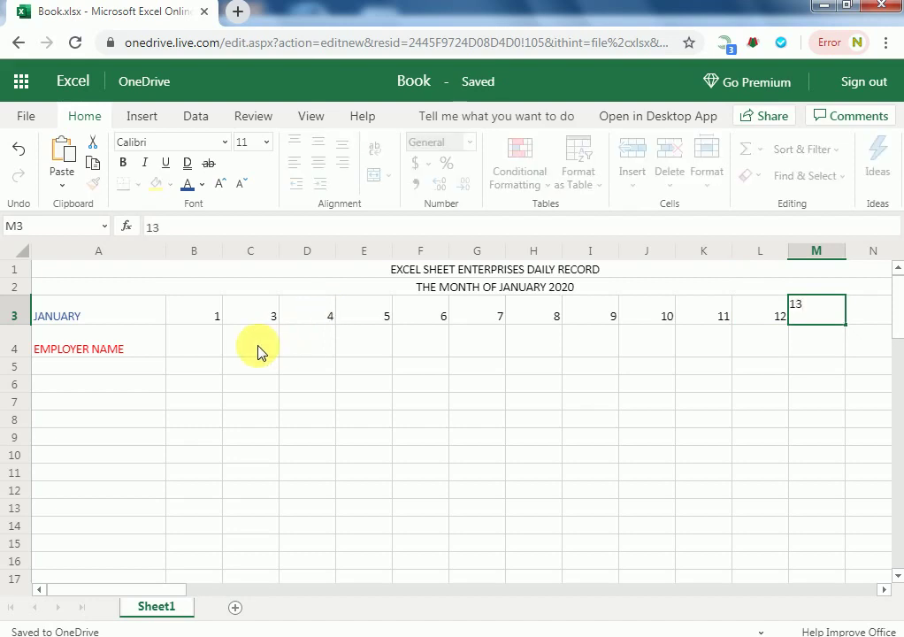
Clear all the day numbers from cells B3 to M3.
drag(259, 320, 194, 318)
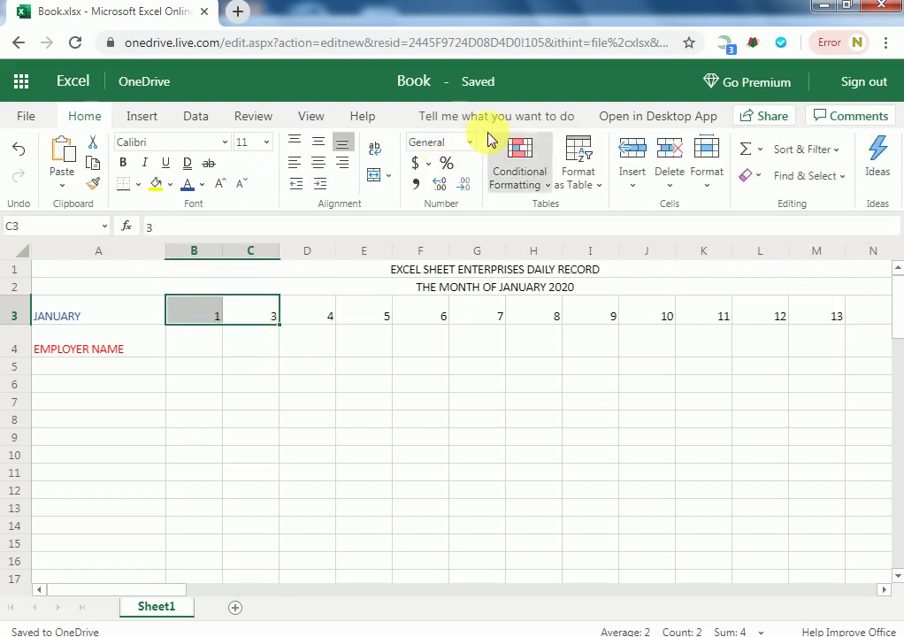
click(822, 316)
shift+click(177, 309)
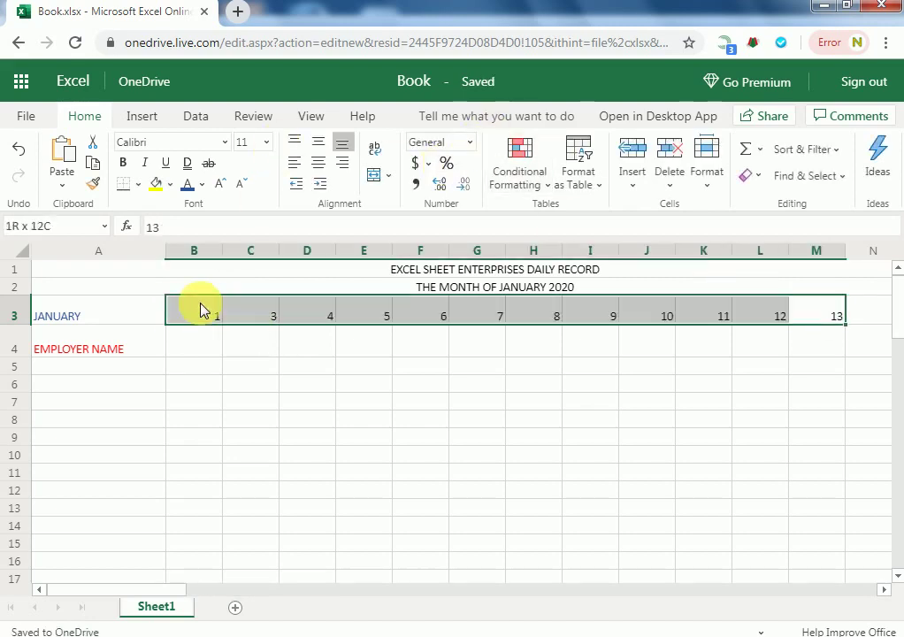
key(Delete)
click(188, 367)
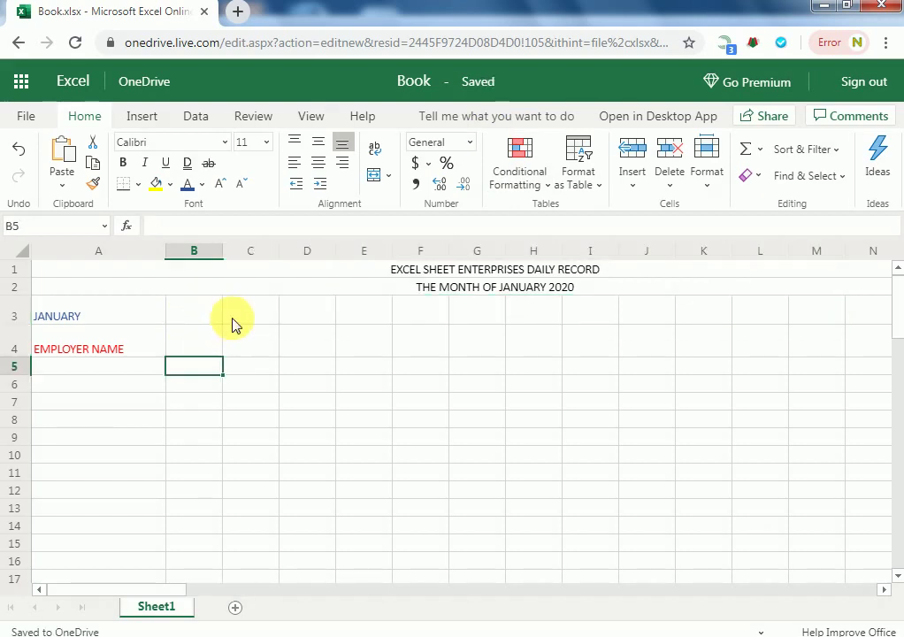
click(236, 321)
click(104, 317)
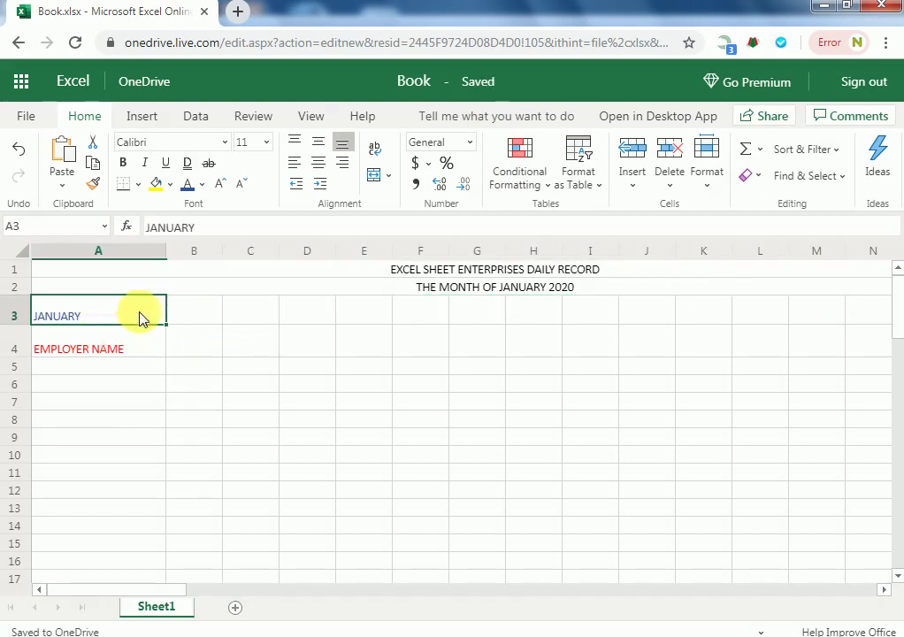
Enter the first two staff names, each with the title "Mr.", in cells A5 and A6.
click(95, 370)
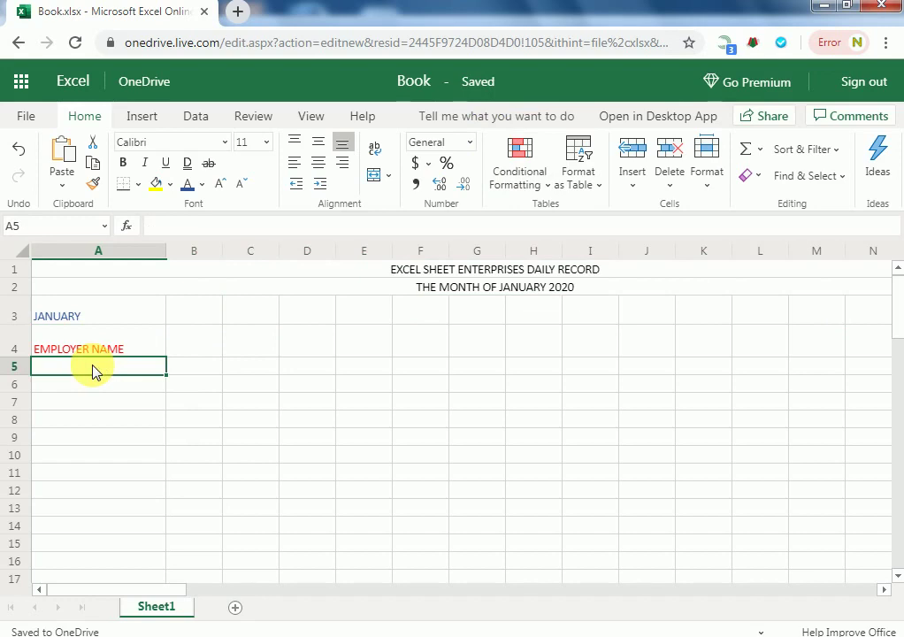
text(mR.)
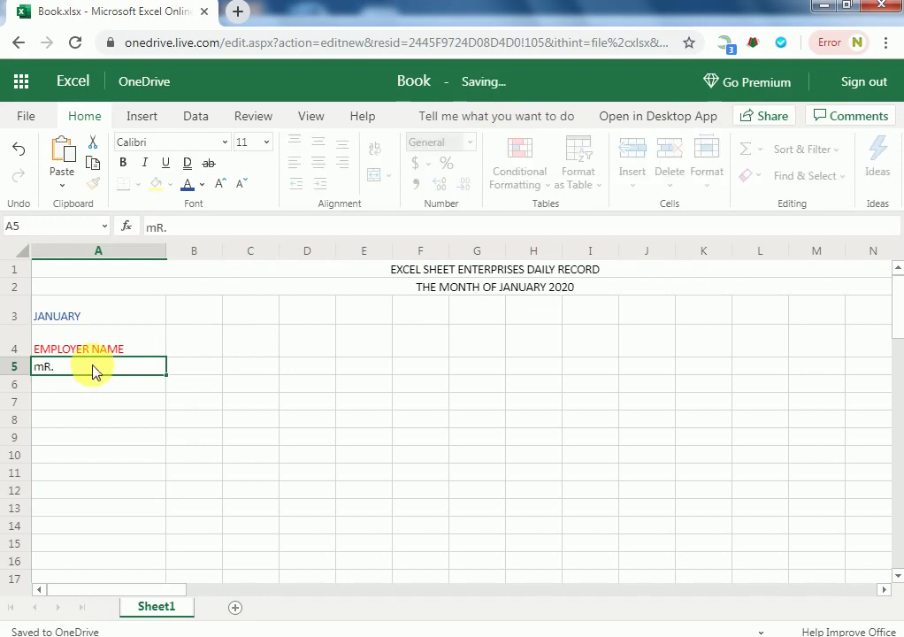
text(Mr.)
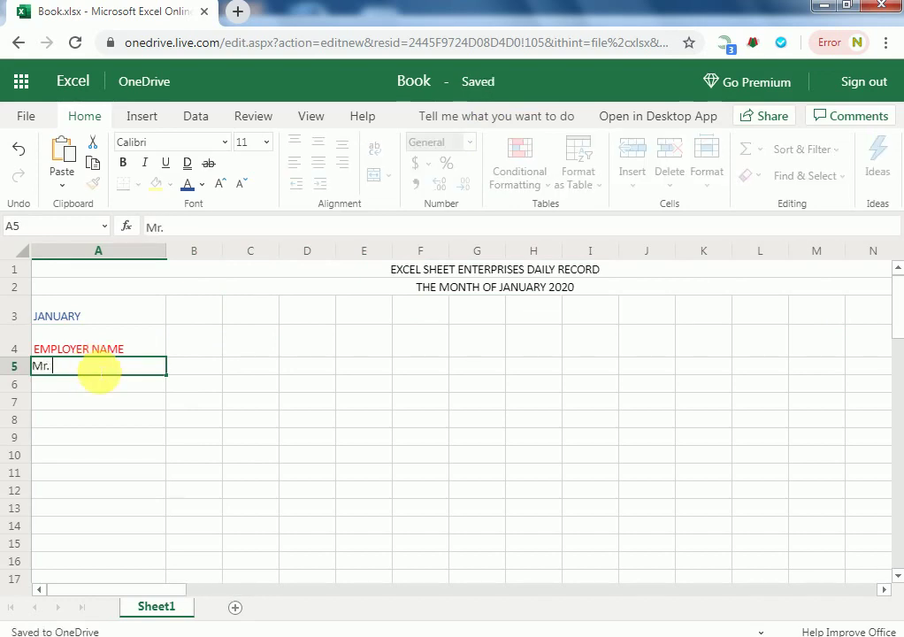
text( Ahmed)
key(Return)
text(Mr. )
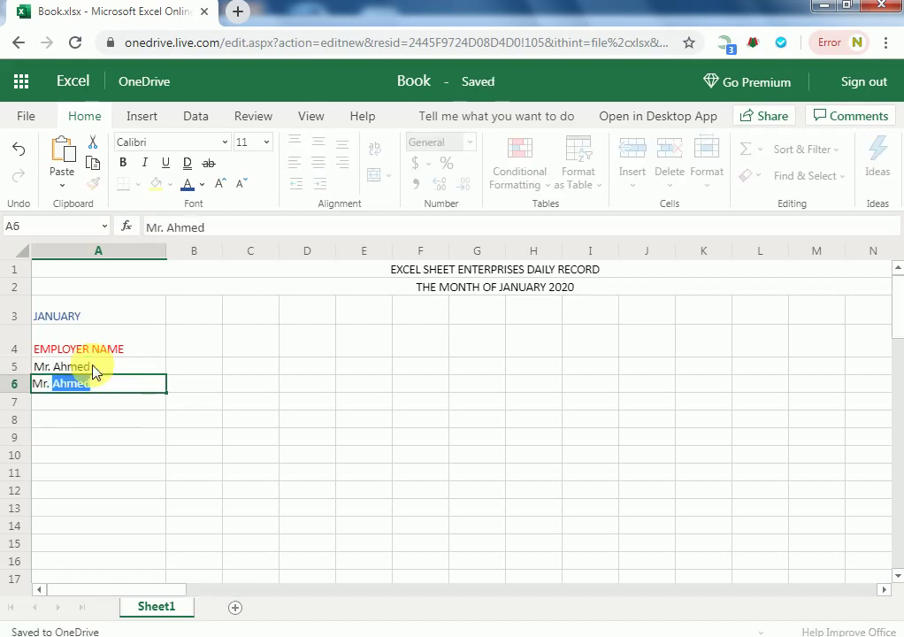
text(Mushtaq)
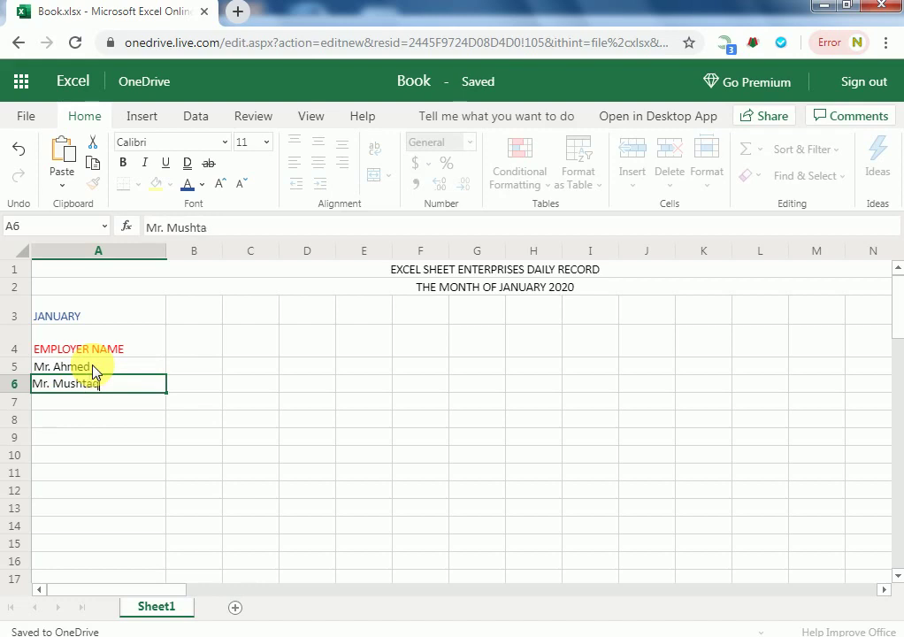
key(Return)
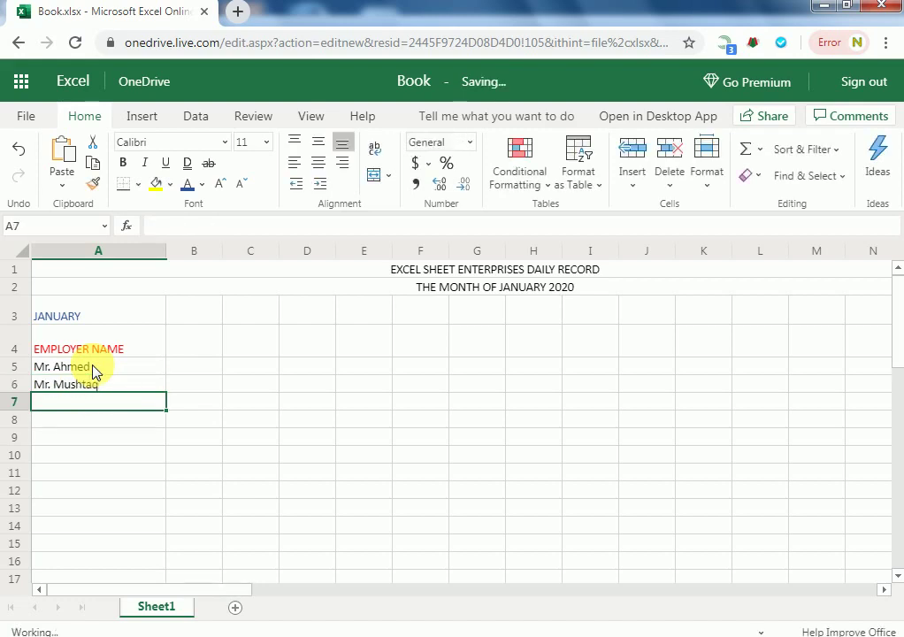
Enter the next five staff names, each with the title "Mr.", in cells A7 to A11.
text(Mr. Shahani)
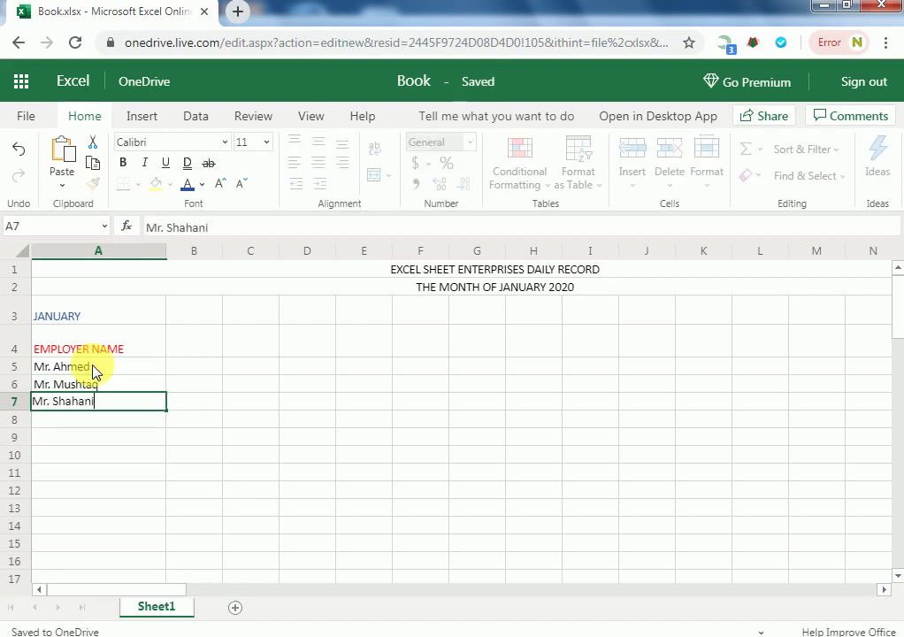
key(Return)
text(Mr. )
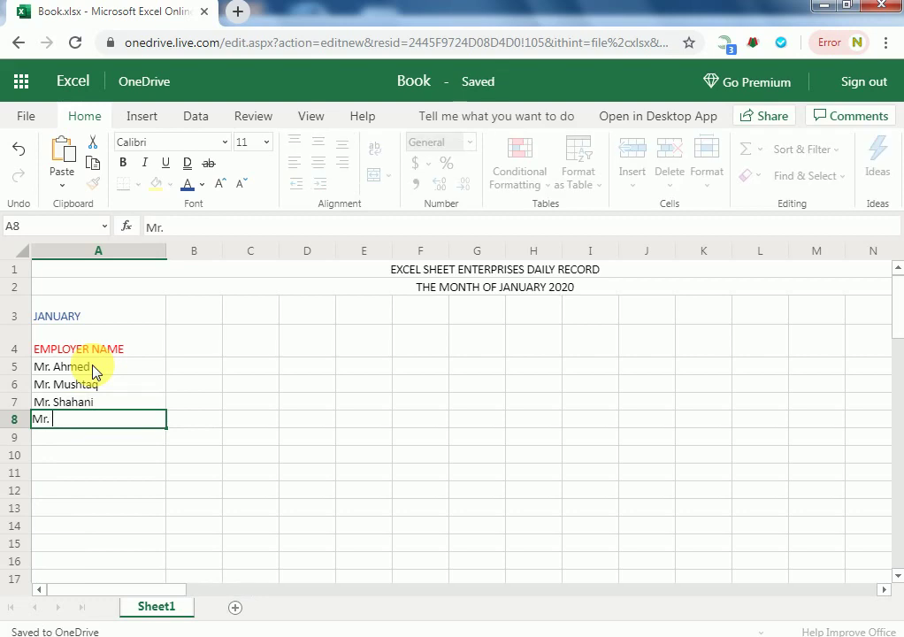
text(Raza)
key(Return)
text(Mr. )
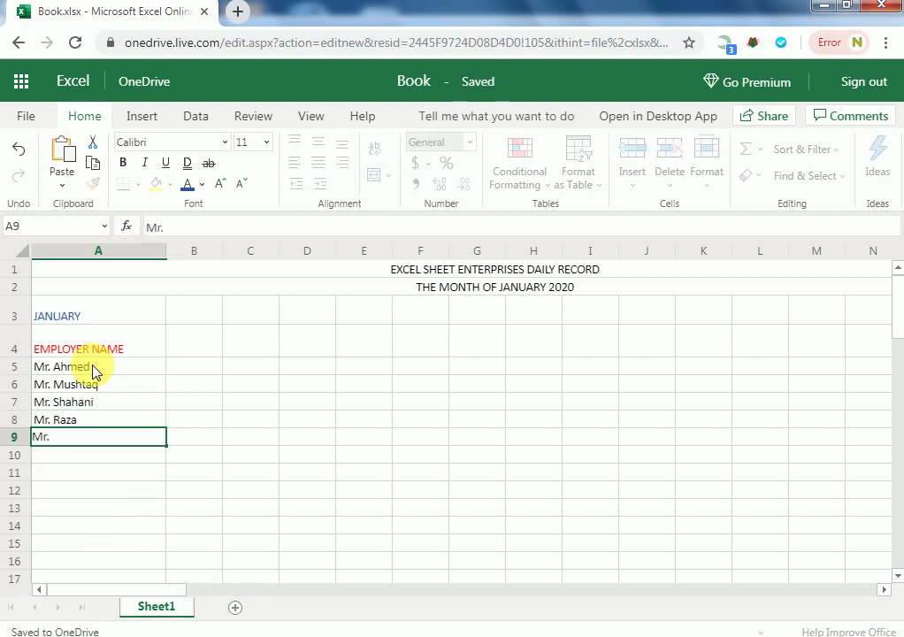
text(Khan Sha)
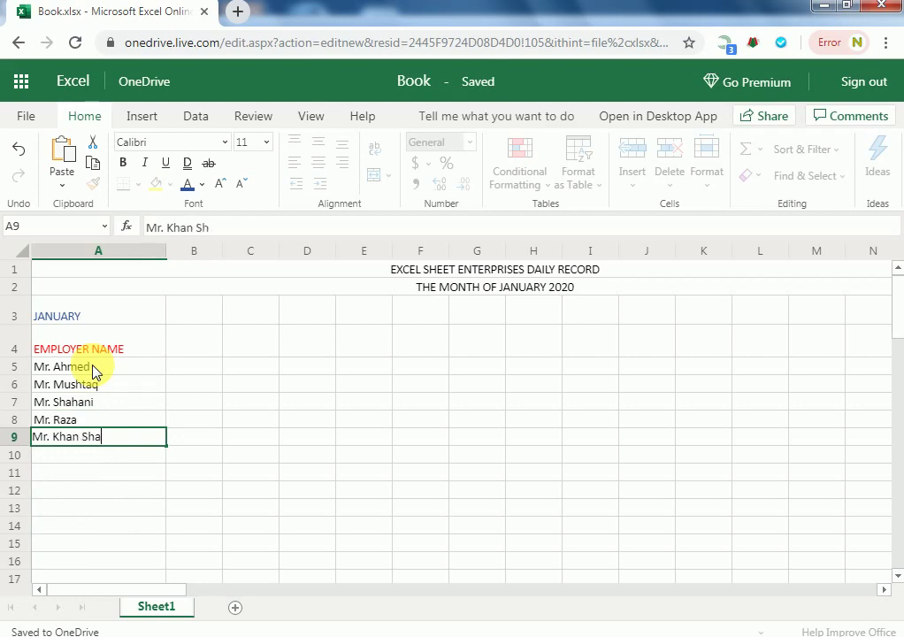
text(hani)
key(Return)
text(Mr. All All)
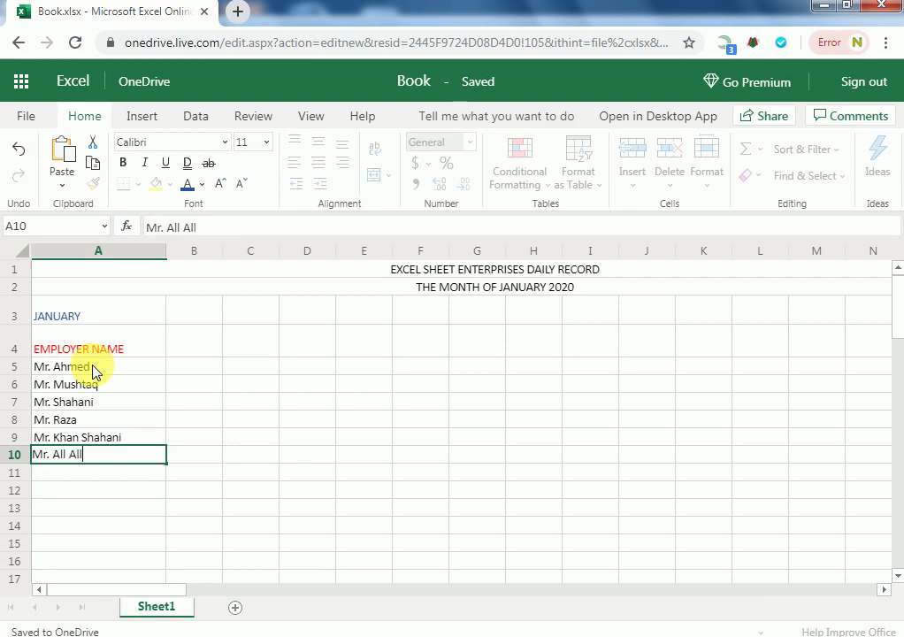
key(Return)
text(Mr. You)
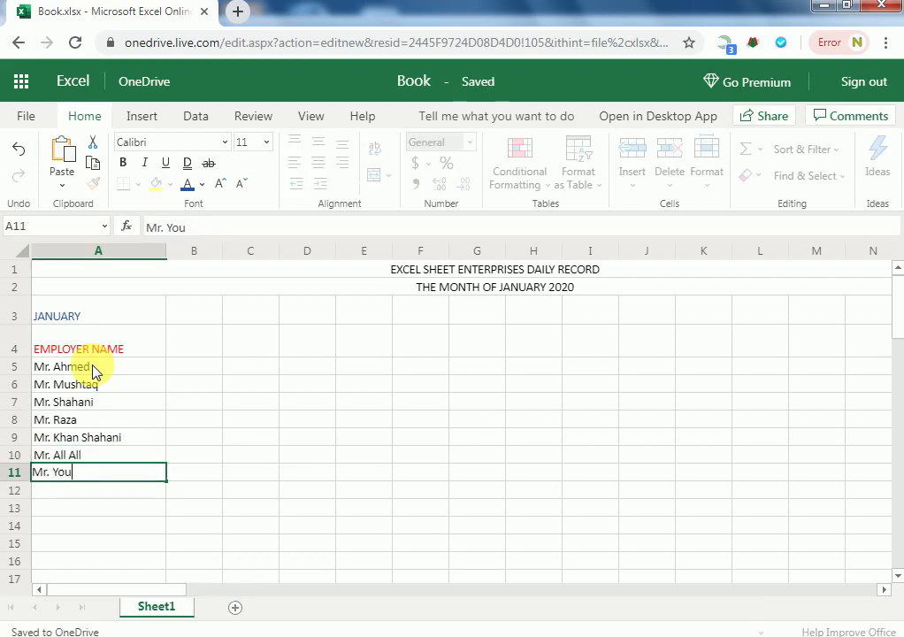
click(124, 347)
Enter the column heading "Designation" in cell B4.
click(212, 311)
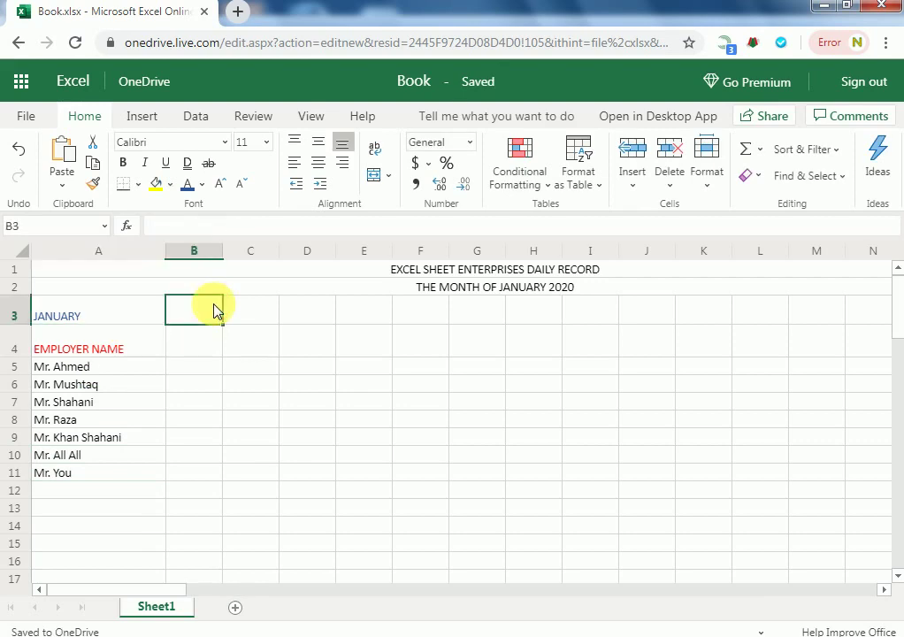
click(193, 337)
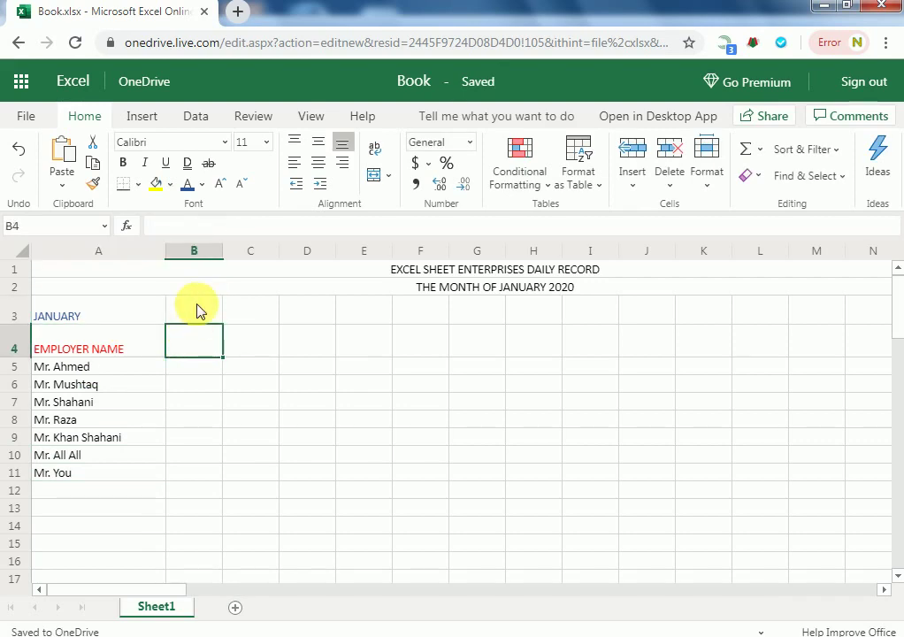
text(Designati)
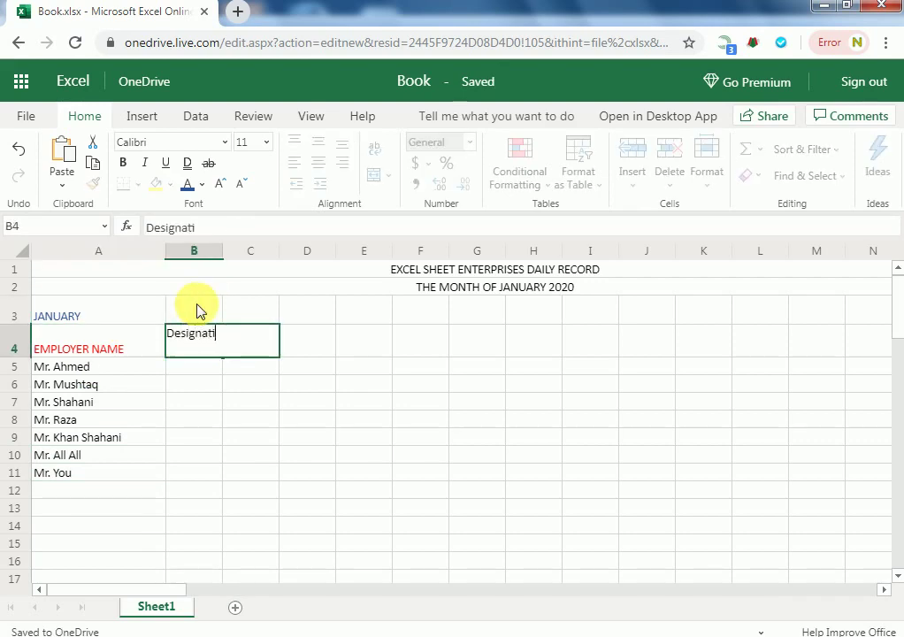
text(on)
click(250, 472)
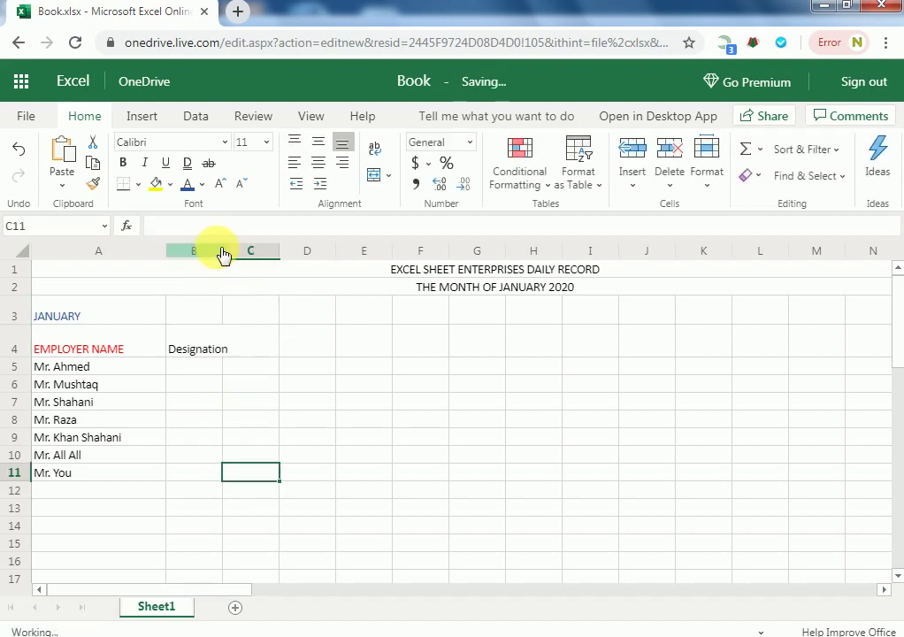
Widen column B so the "Designation" heading fits, and make that heading bold.
drag(222, 253, 257, 252)
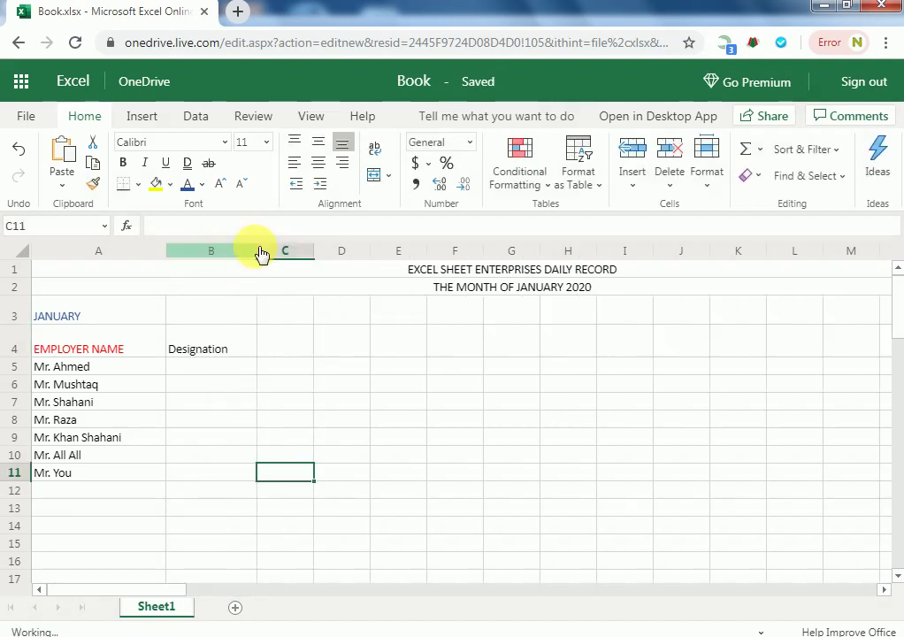
click(209, 352)
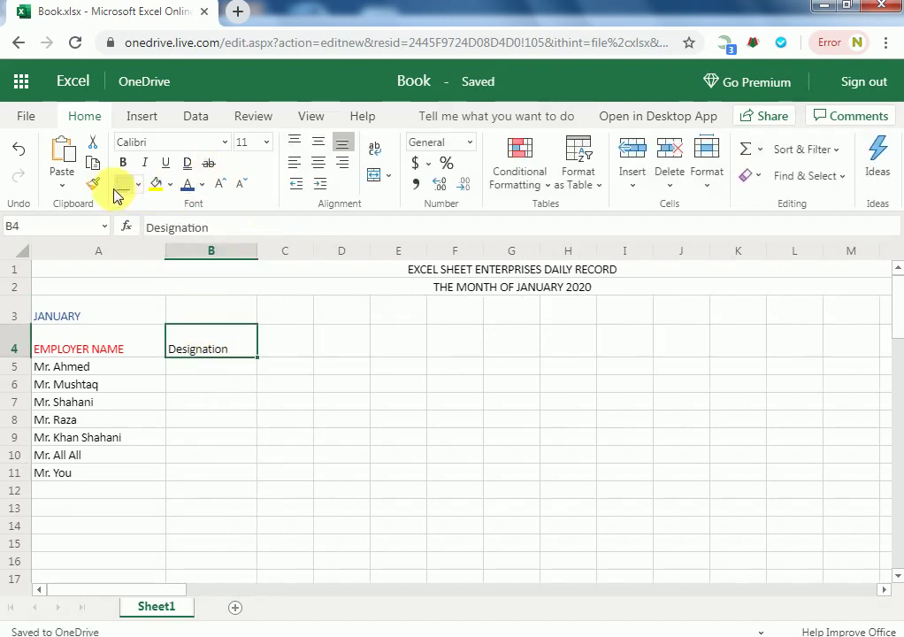
click(123, 162)
Merge and center cells C3 and D3 in the January row.
click(281, 341)
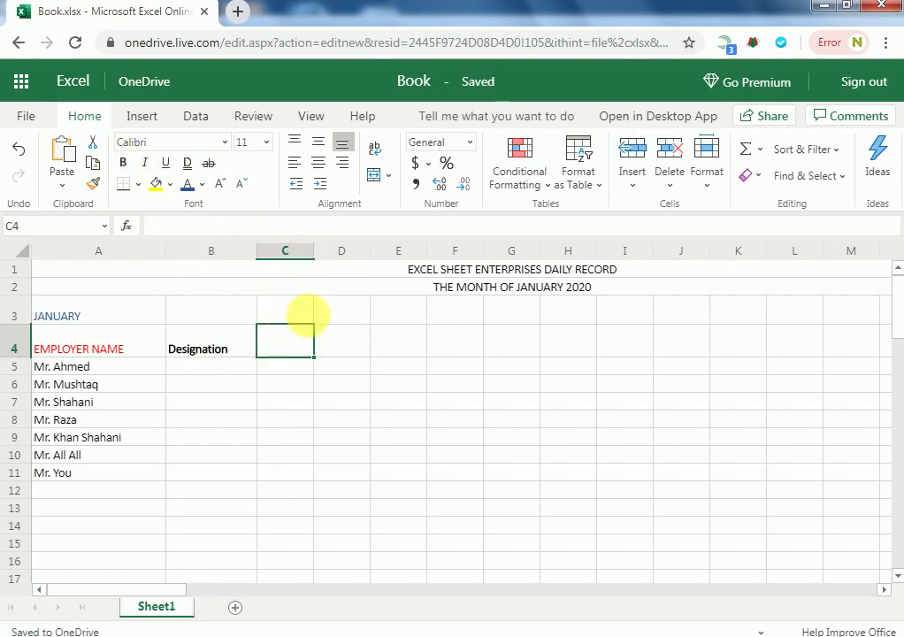
drag(308, 314, 343, 318)
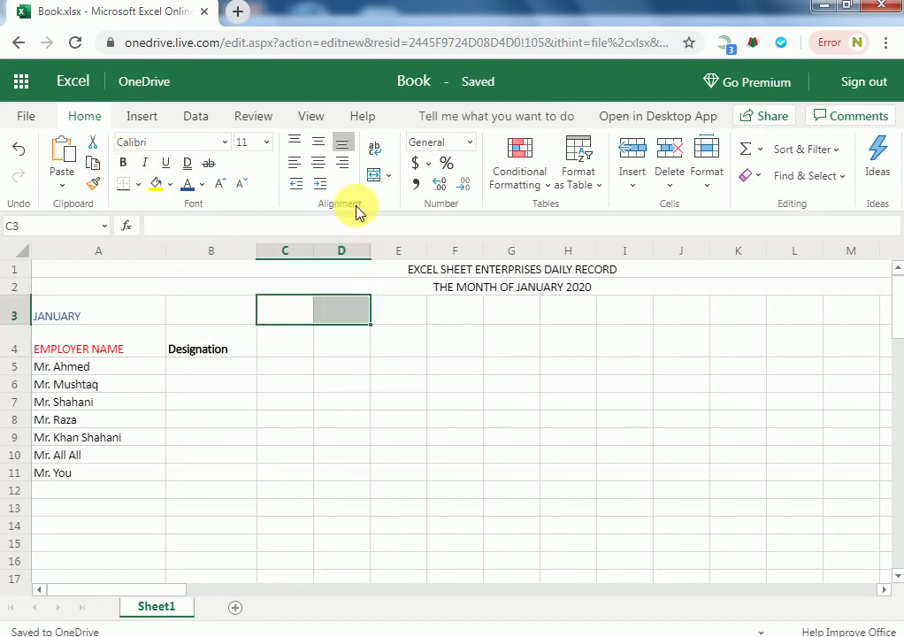
click(373, 179)
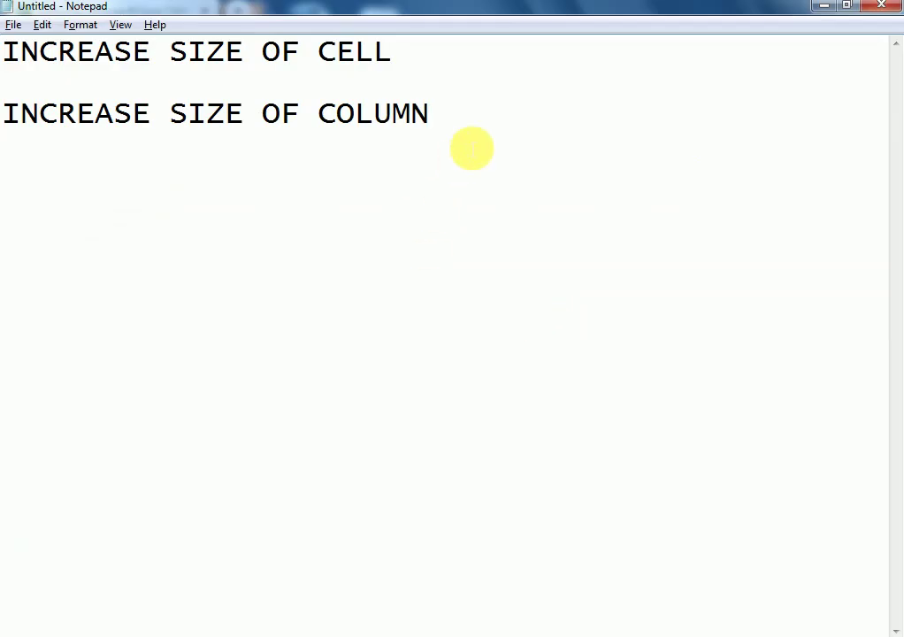
Replace the note in Notepad with "Again Merge Cell (joint 2 cells)" and "YOU CAN SEE ...." as an explanation.
key(ctrl+a)
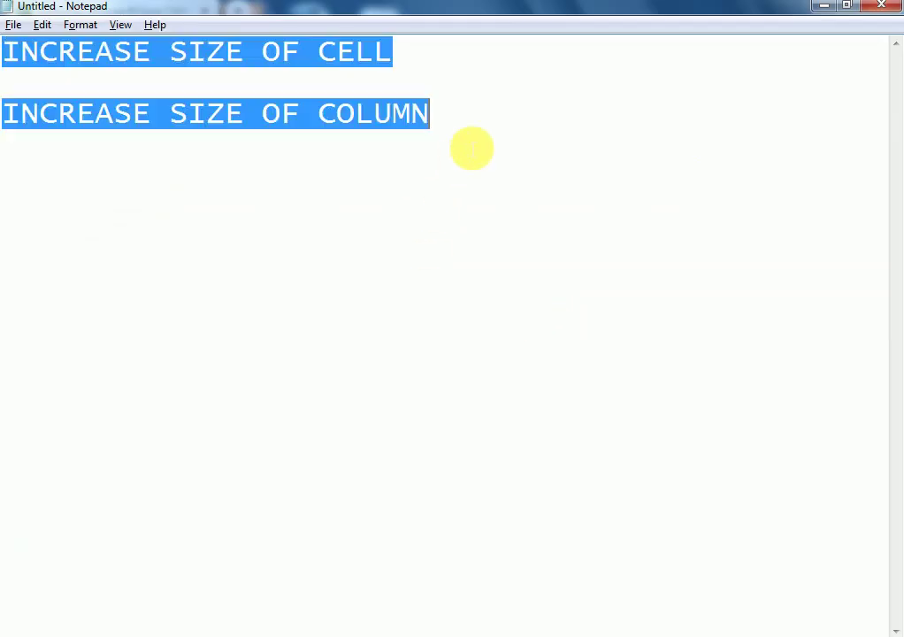
key(BackSpace)
text(a)
text(Aga)
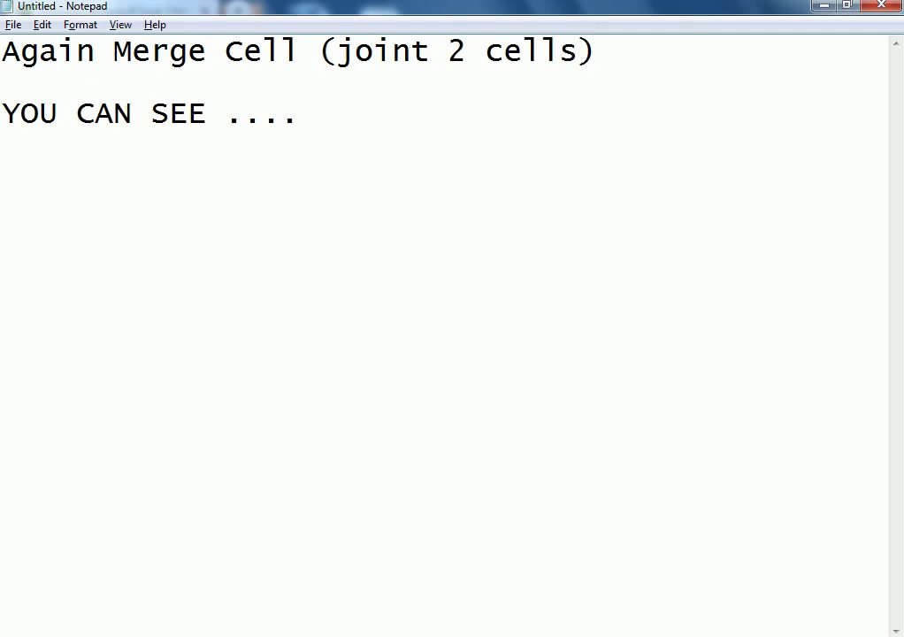
key(shift+Home)
key(BackSpace)
Return to Excel Online and enter the headings "IN" in cell C4 and "OUT" in cell D4.
key(alt+Tab)
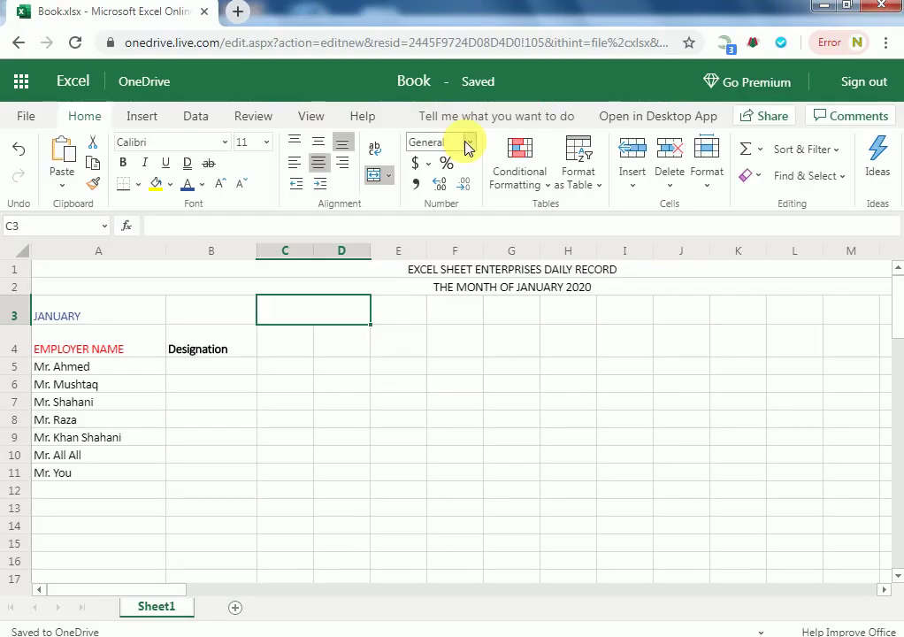
click(292, 339)
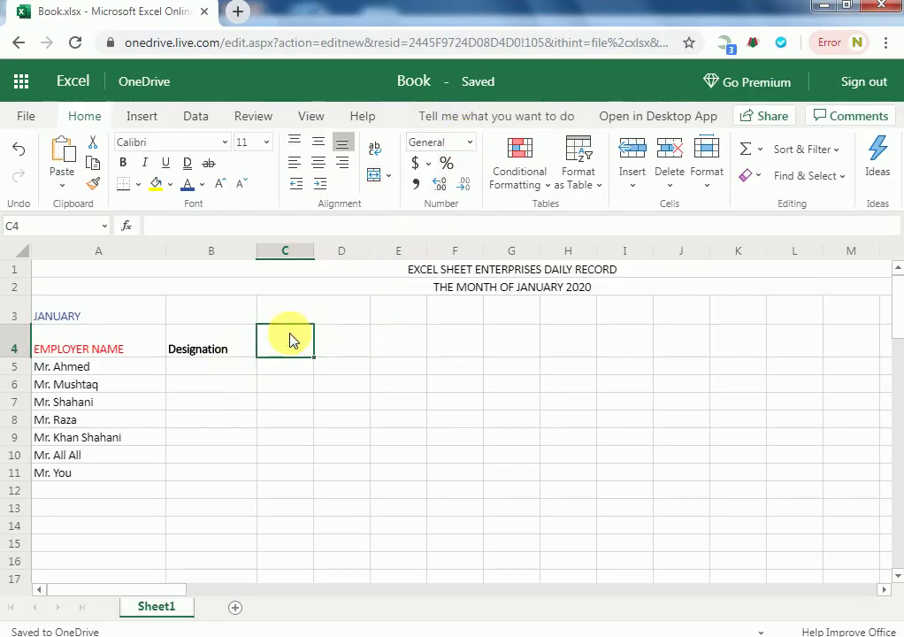
text(IN)
key(Tab)
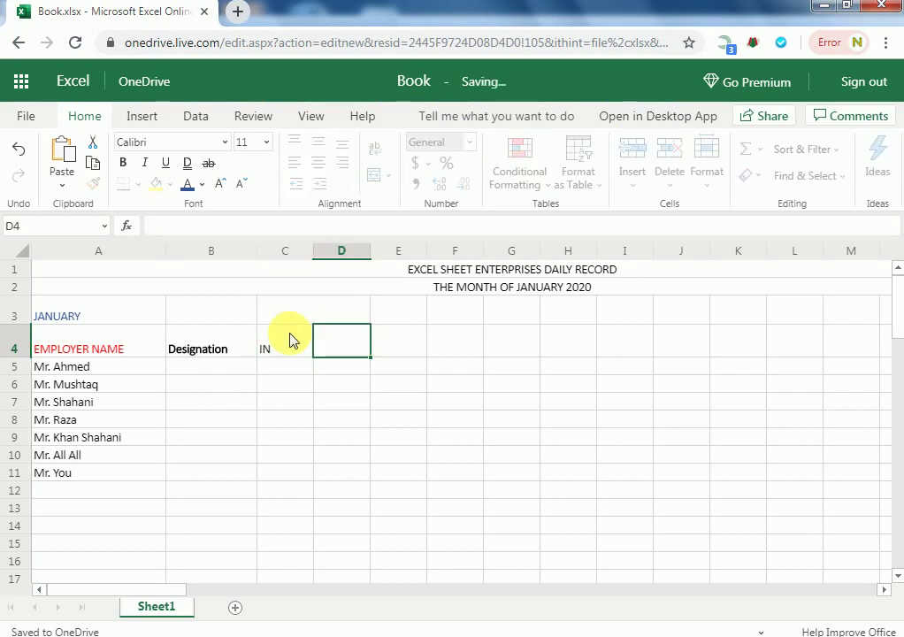
text(OUT)
Merge and center the row 3 cell pairs E3:F3, G3:H3, I3:J3 and K3:L3.
drag(403, 321, 456, 318)
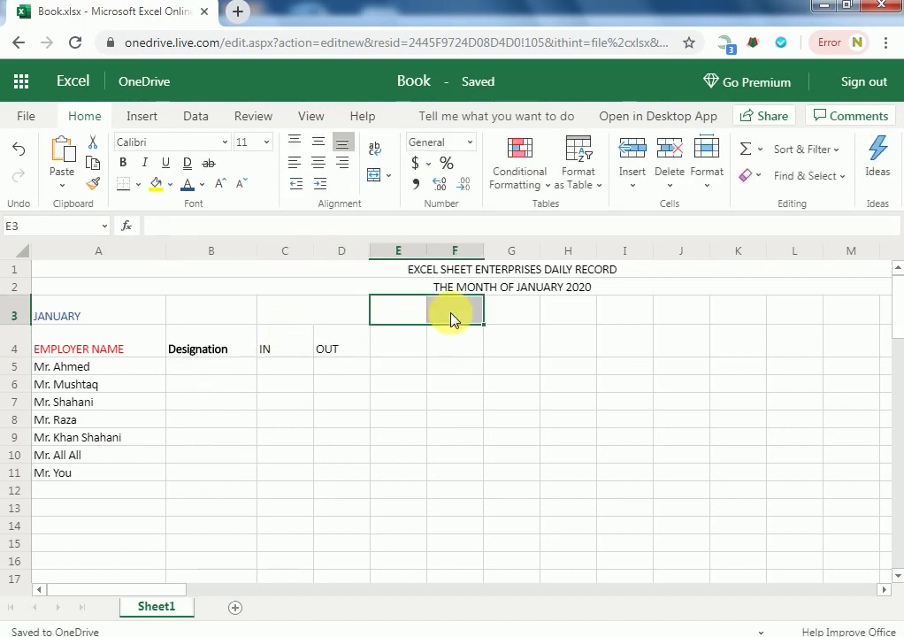
click(375, 176)
drag(517, 318, 572, 322)
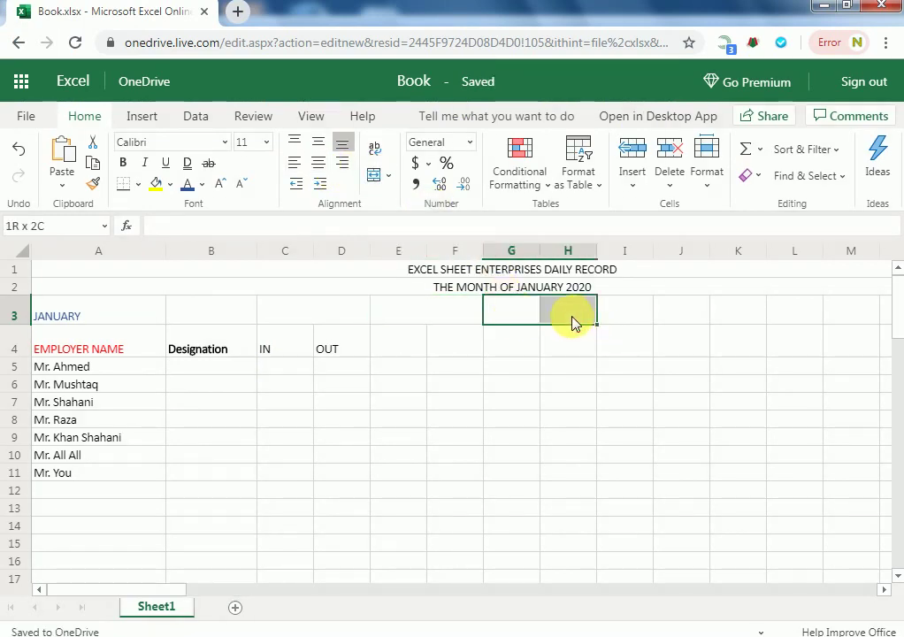
click(375, 176)
drag(645, 311, 663, 314)
click(373, 176)
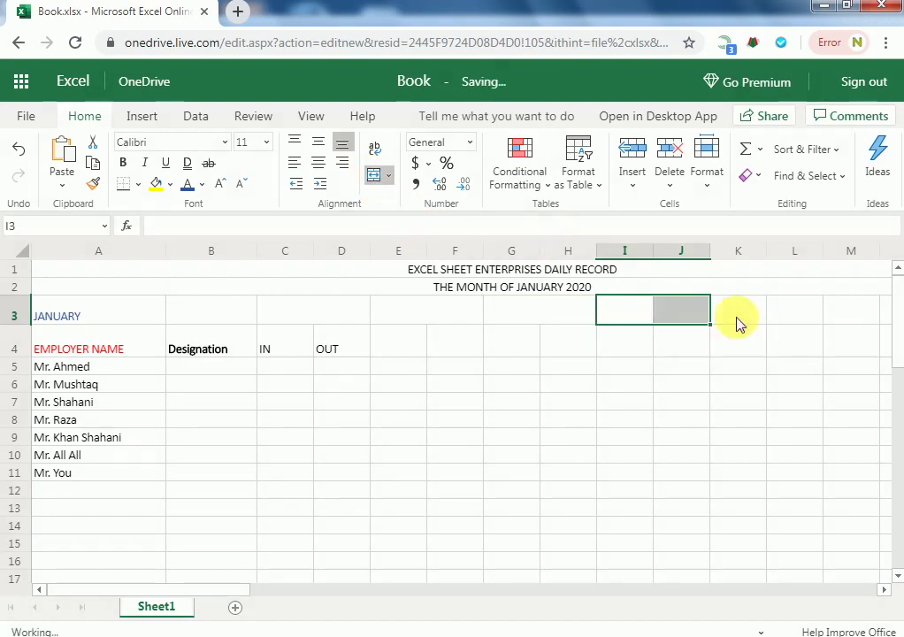
drag(738, 323, 776, 318)
click(375, 175)
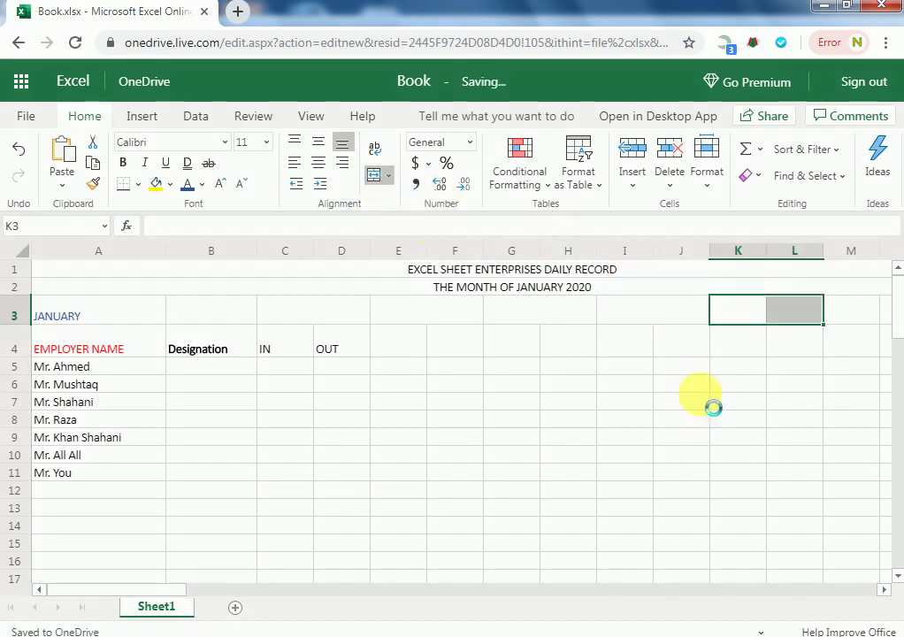
Merge and center the row 3 cell pairs M3:N3 and O3:P3.
click(884, 588)
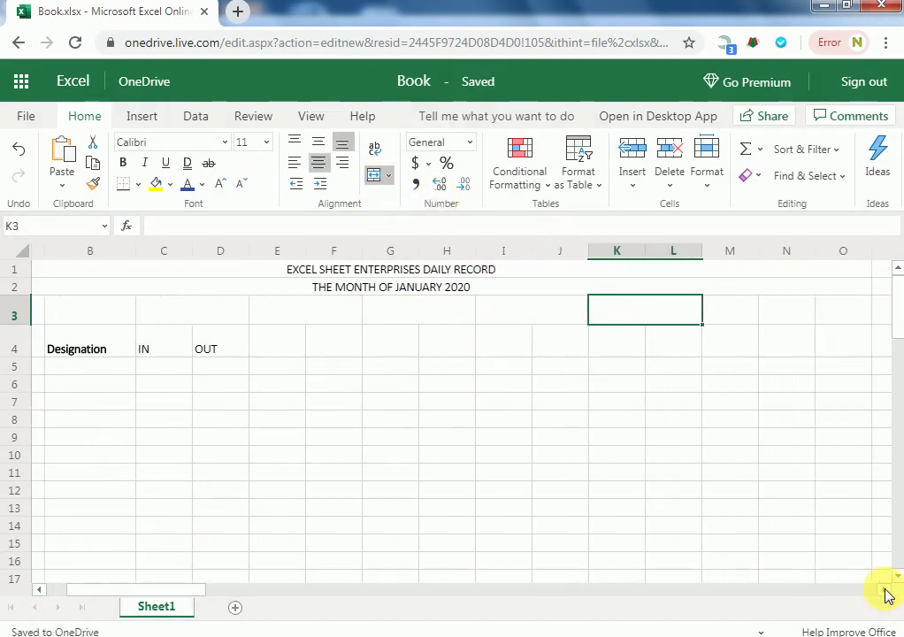
drag(708, 314, 760, 311)
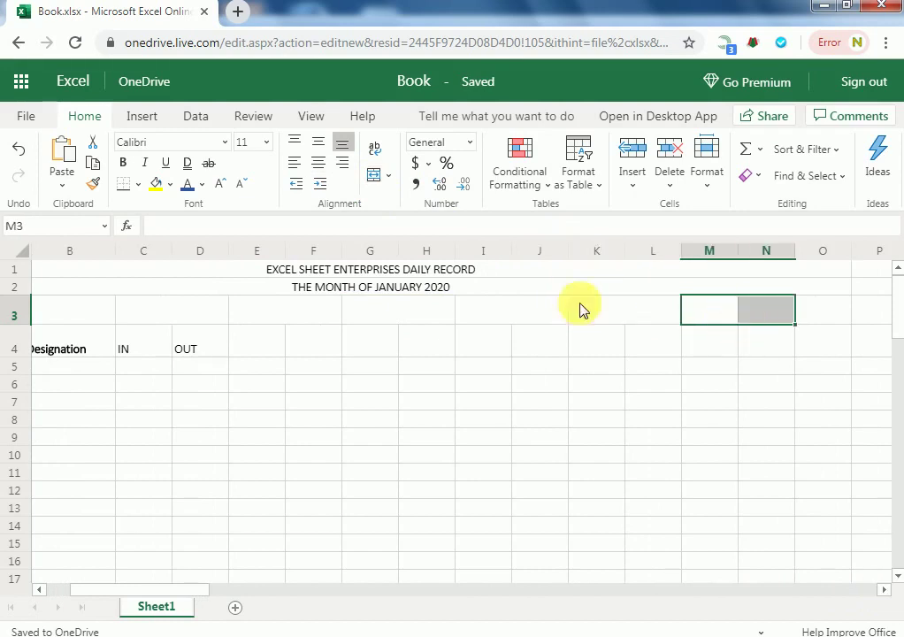
click(375, 180)
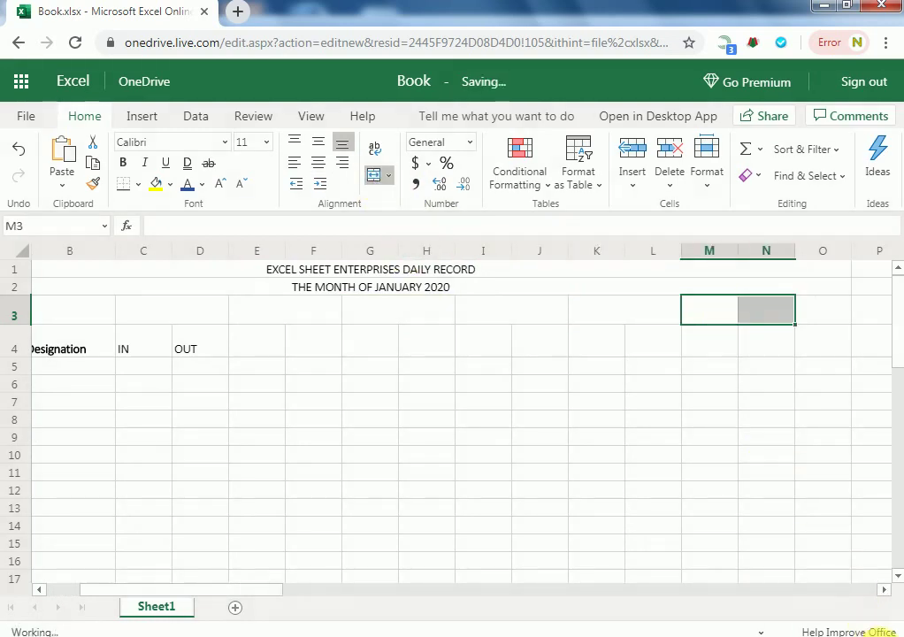
click(884, 589)
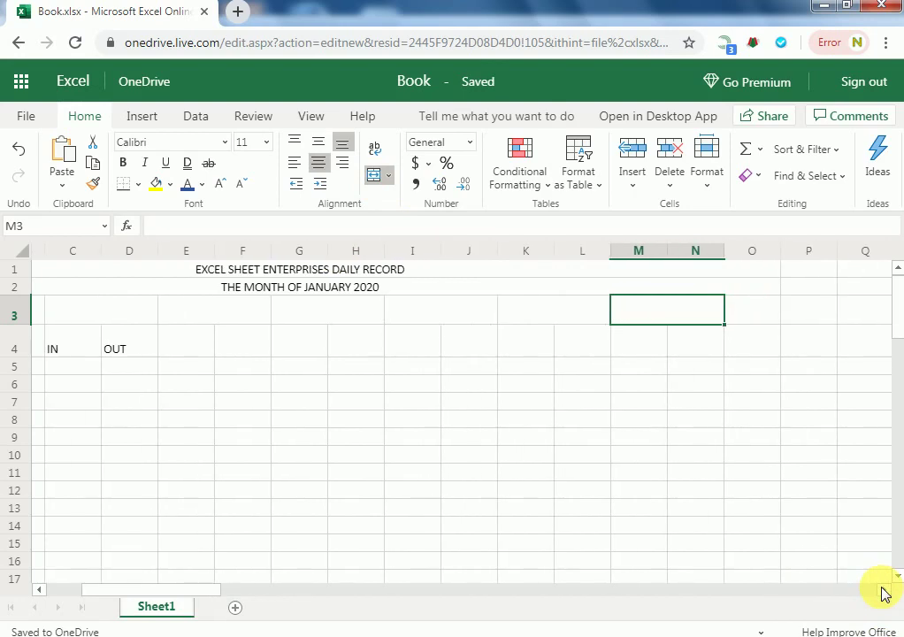
drag(767, 320, 797, 318)
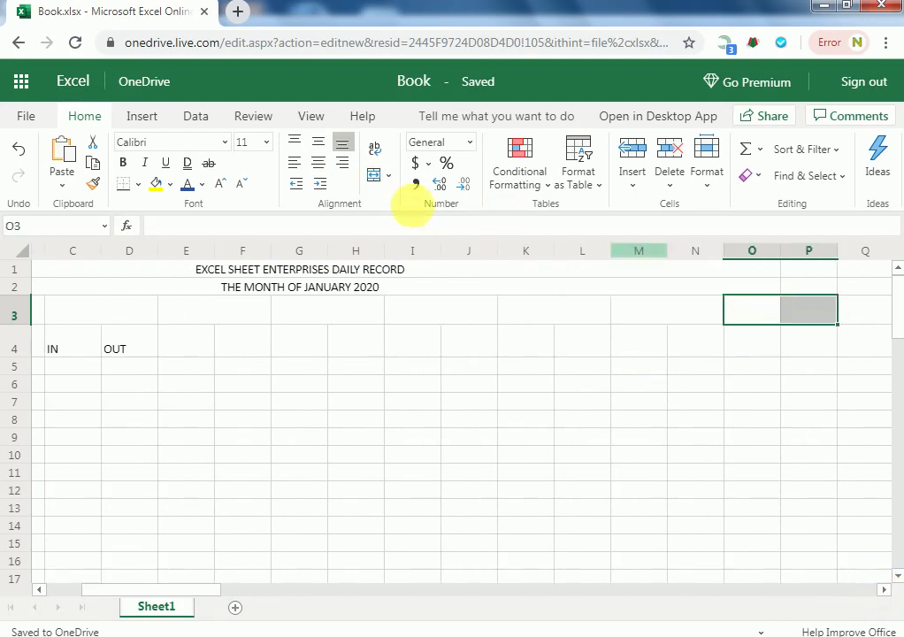
click(377, 177)
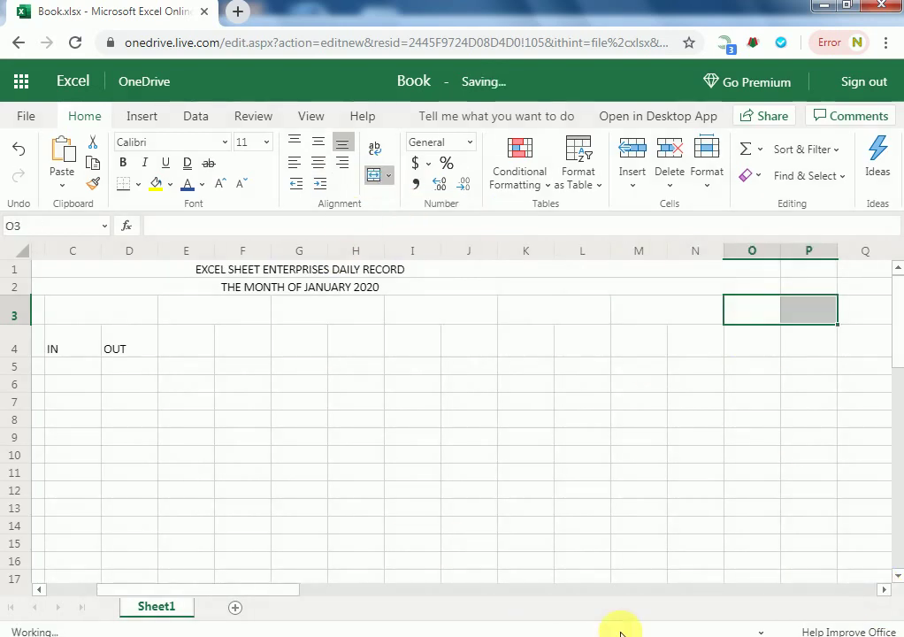
drag(107, 593, 59, 591)
click(227, 305)
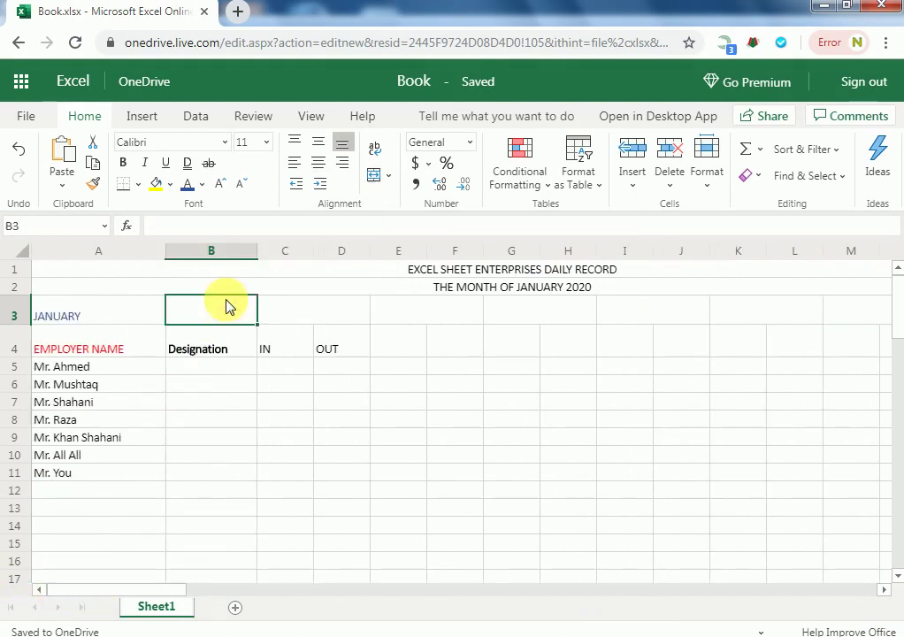
click(286, 302)
text(2)
click(422, 311)
Enter the day numbers 1 in merged cell C3:D3 and 2 in merged cell E3:F3.
click(333, 312)
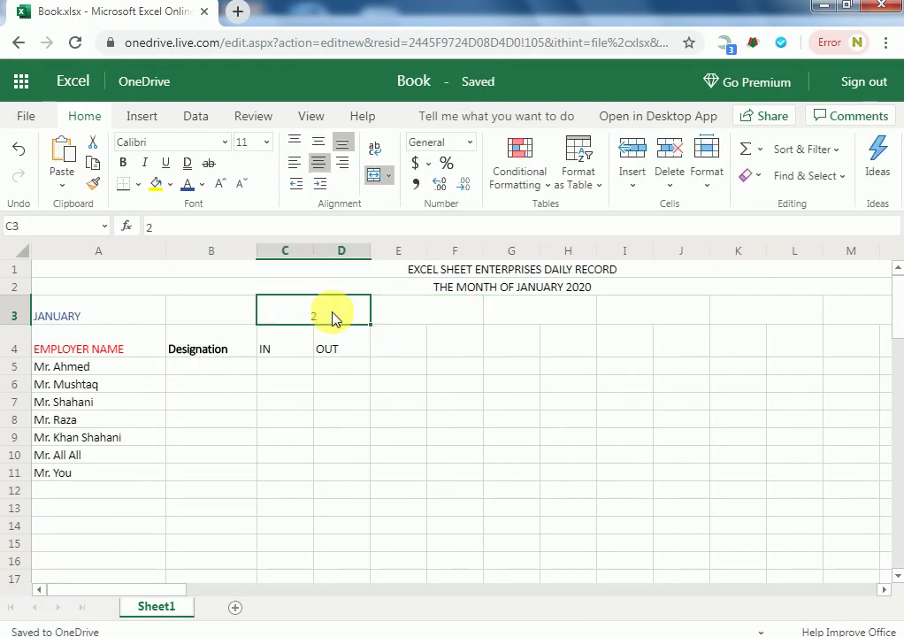
text(1)
click(415, 314)
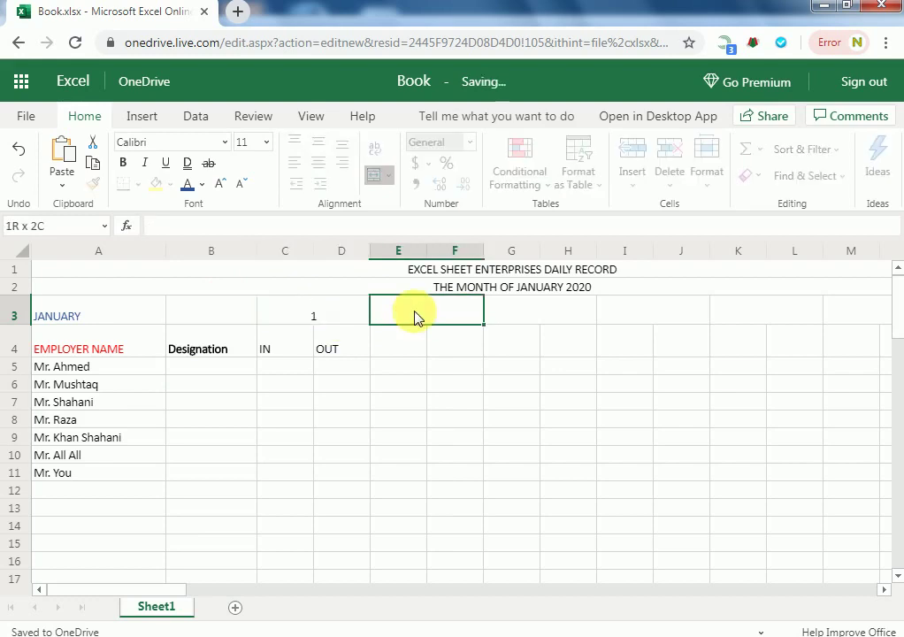
text(2)
Enter the day numbers 3 in merged cell G3:H3, 4 in I3:J3 and 5 in K3:L3.
click(576, 320)
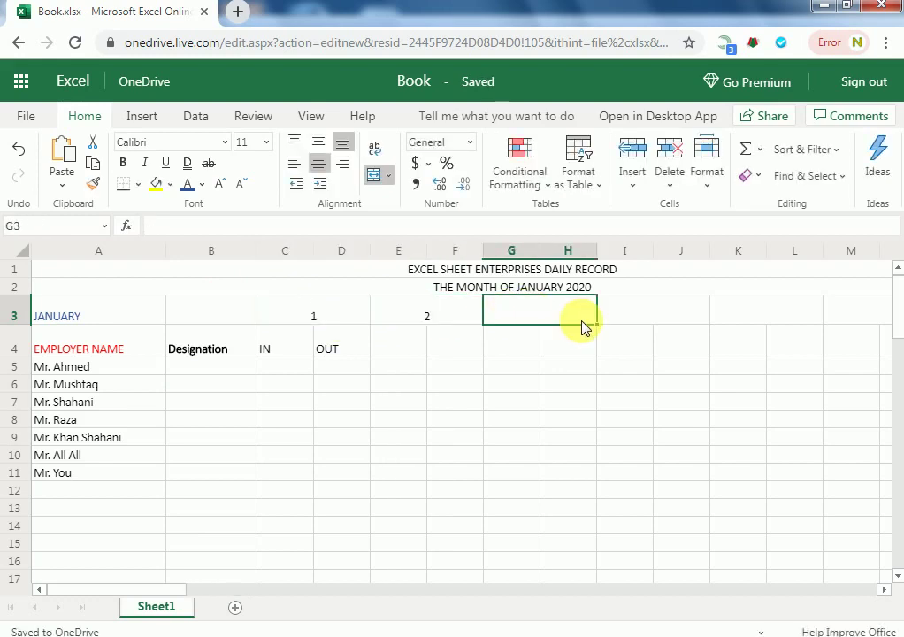
text(4)
key(BackSpace)
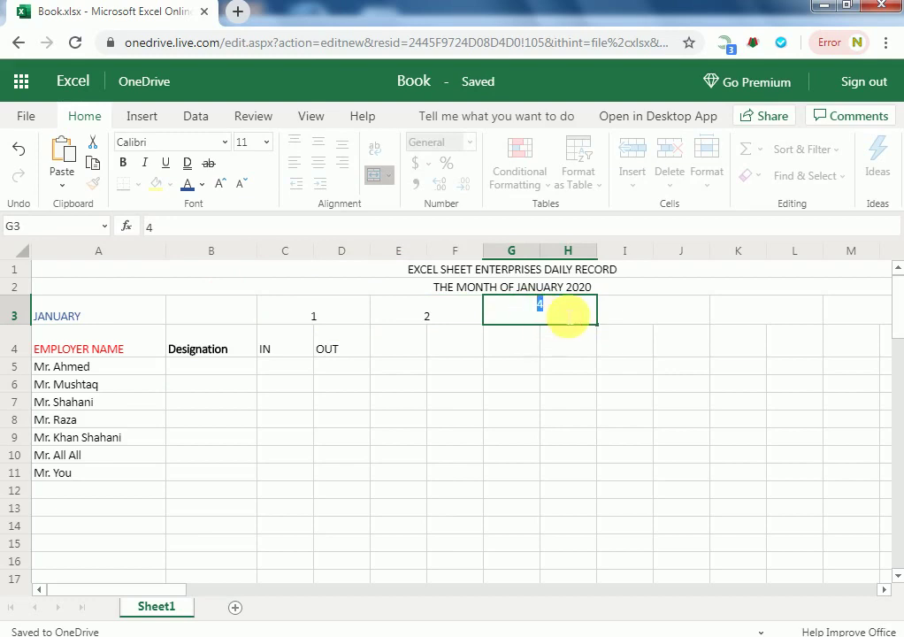
text(3)
click(668, 318)
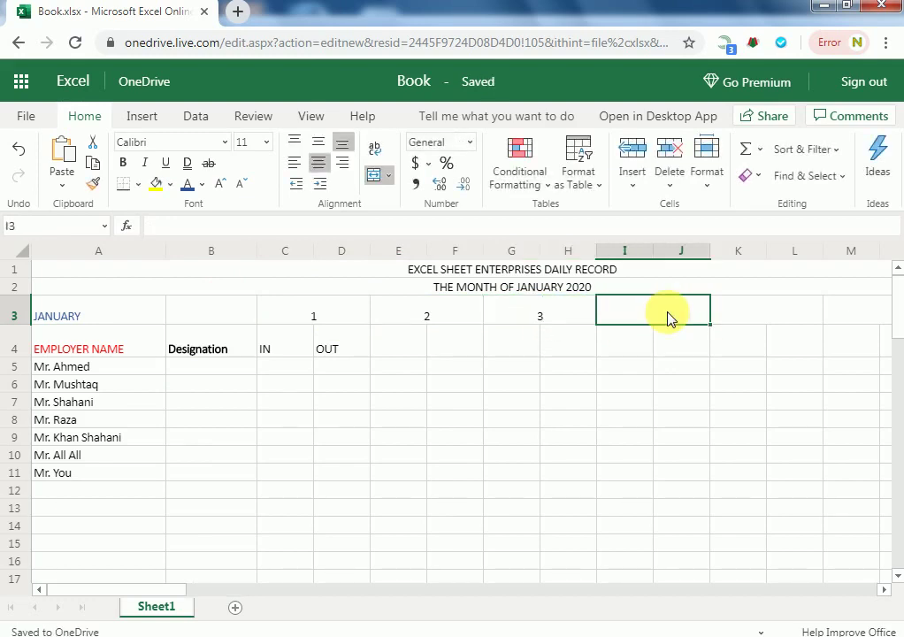
text(4)
click(768, 310)
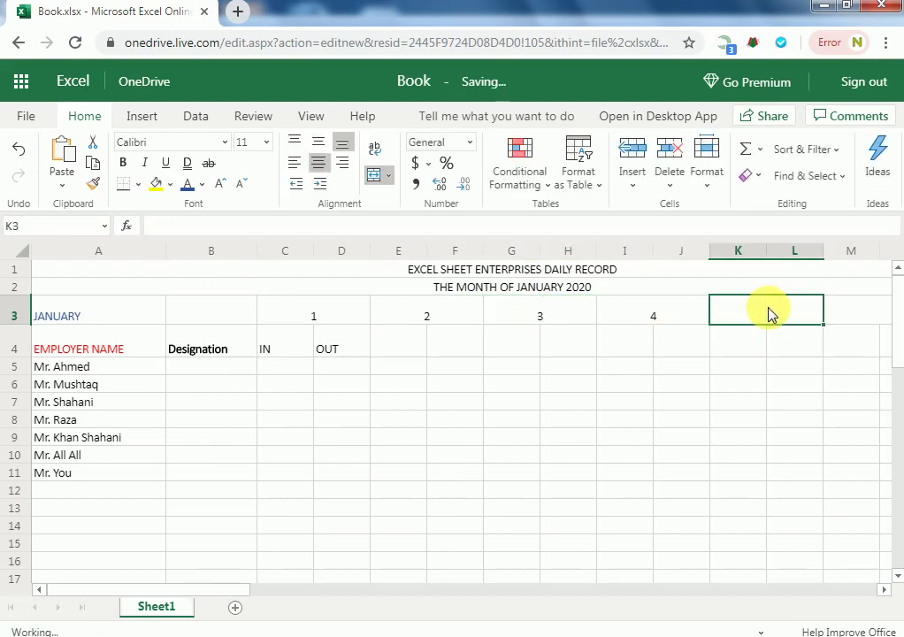
text(6)
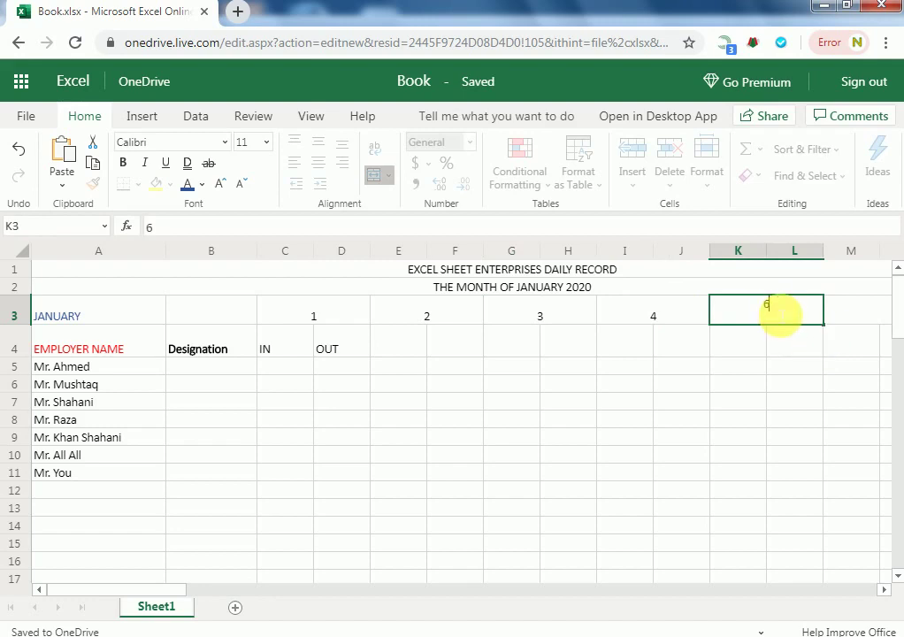
text(5)
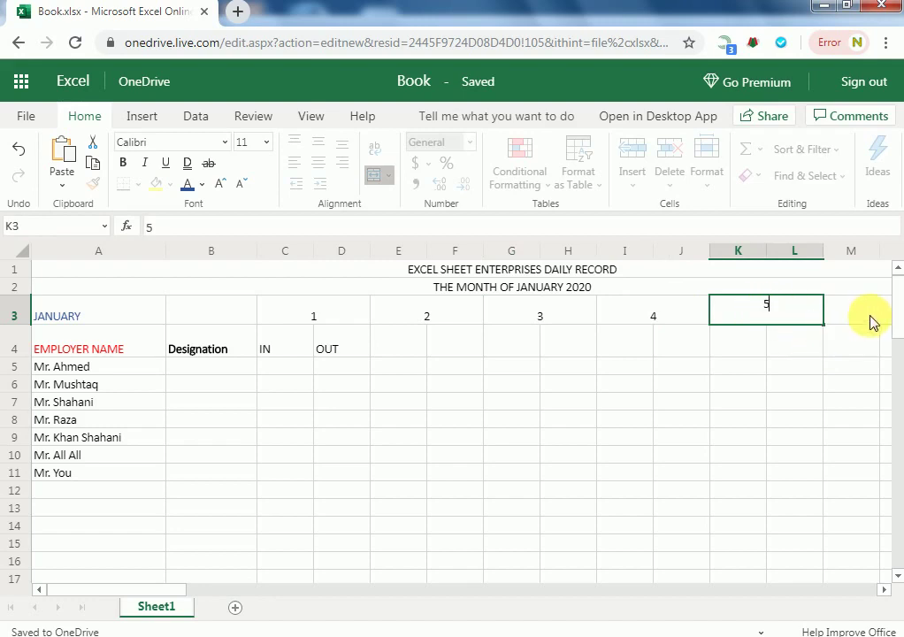
Enter the day numbers 6 in merged cell M3:N3 and 7 in merged cell O3:P3.
click(871, 318)
click(885, 589)
click(885, 589)
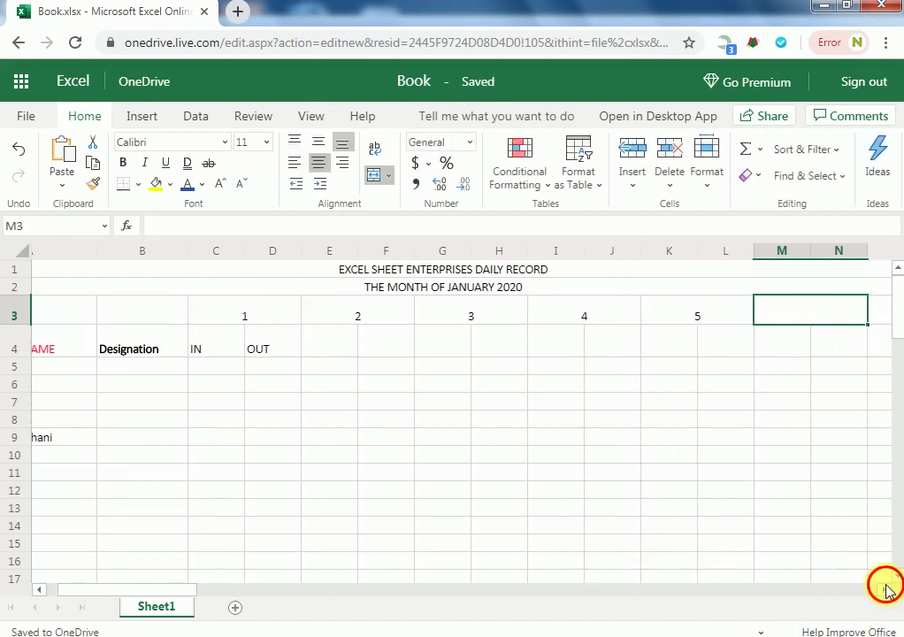
click(885, 589)
click(885, 588)
text(6)
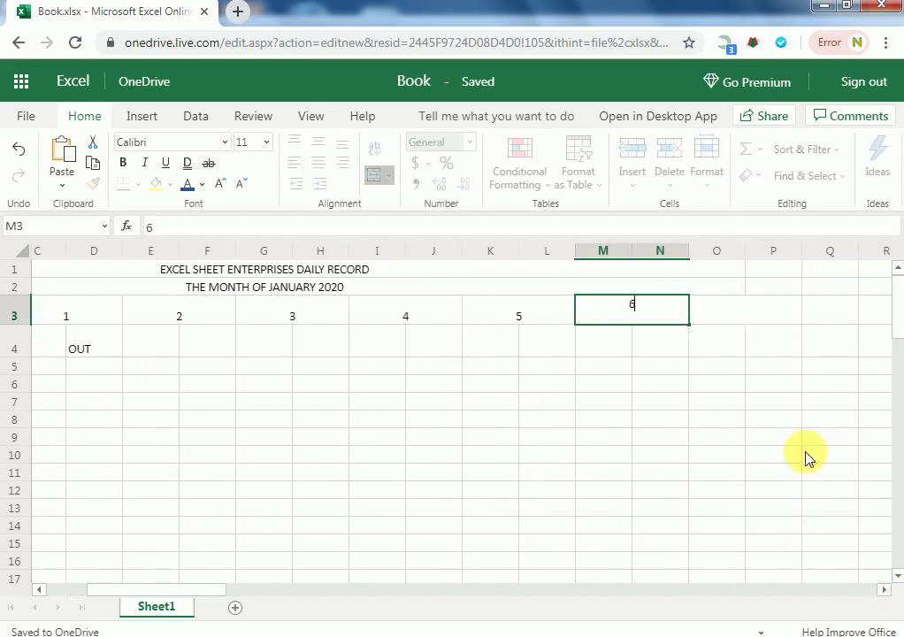
click(744, 317)
text(7)
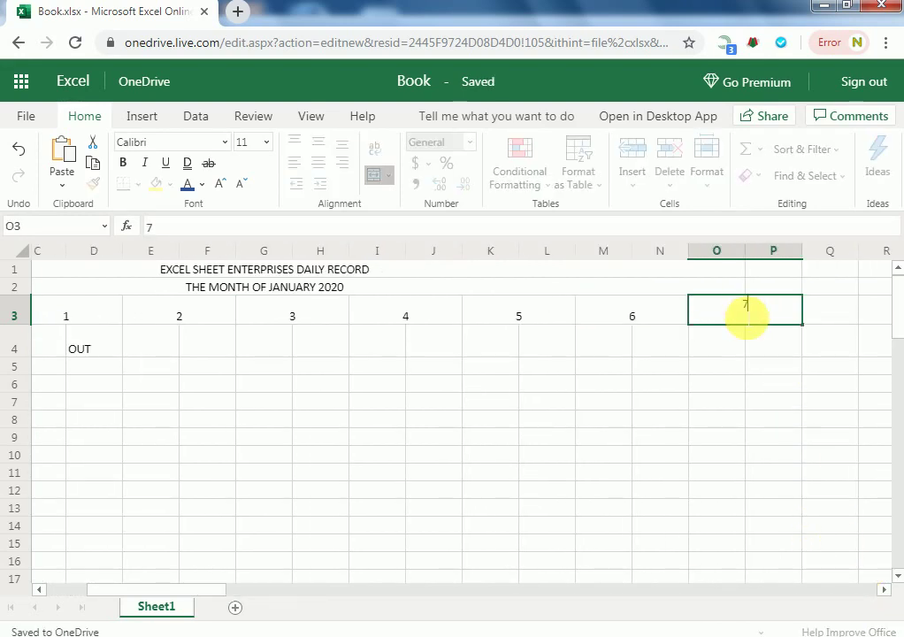
click(762, 437)
Format the day numbers in C3:P3 as Arial Black, size 12, and align them vertically to the middle.
click(761, 320)
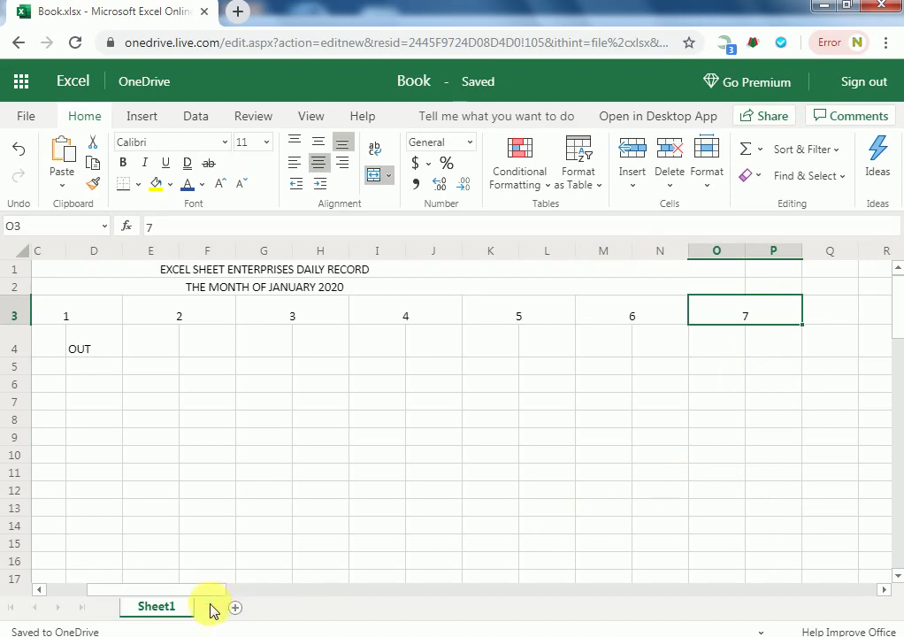
drag(210, 592, 167, 588)
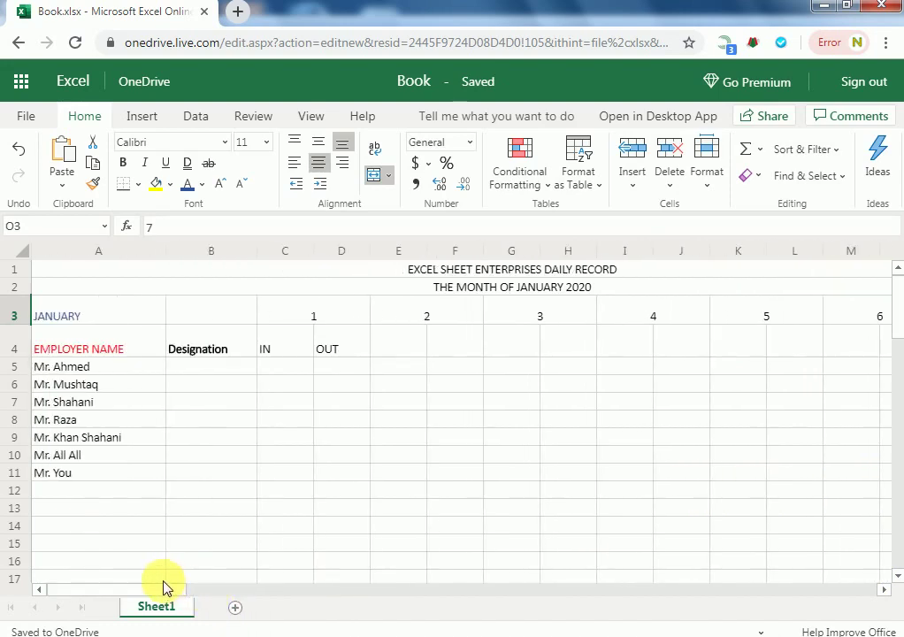
shift+click(320, 310)
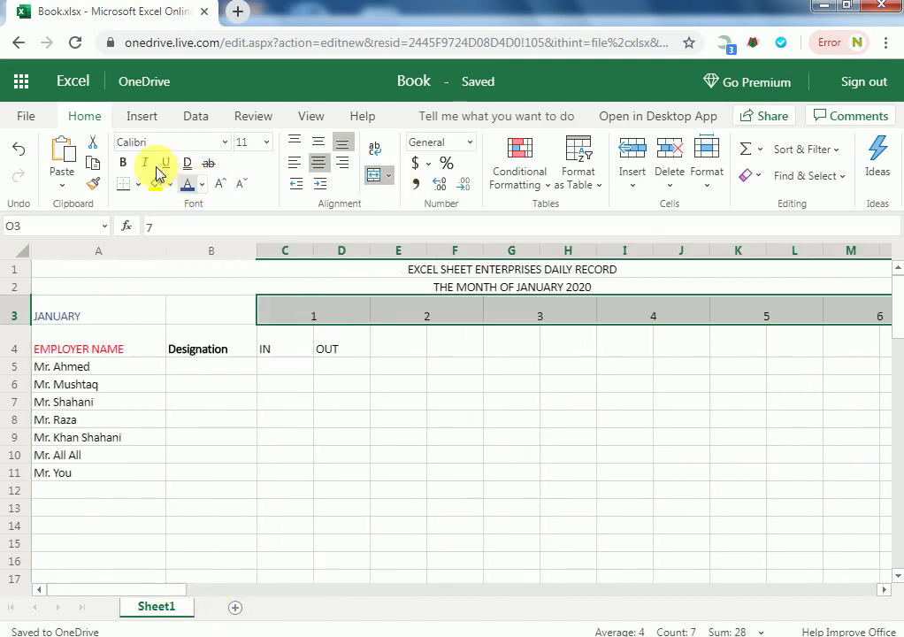
click(226, 145)
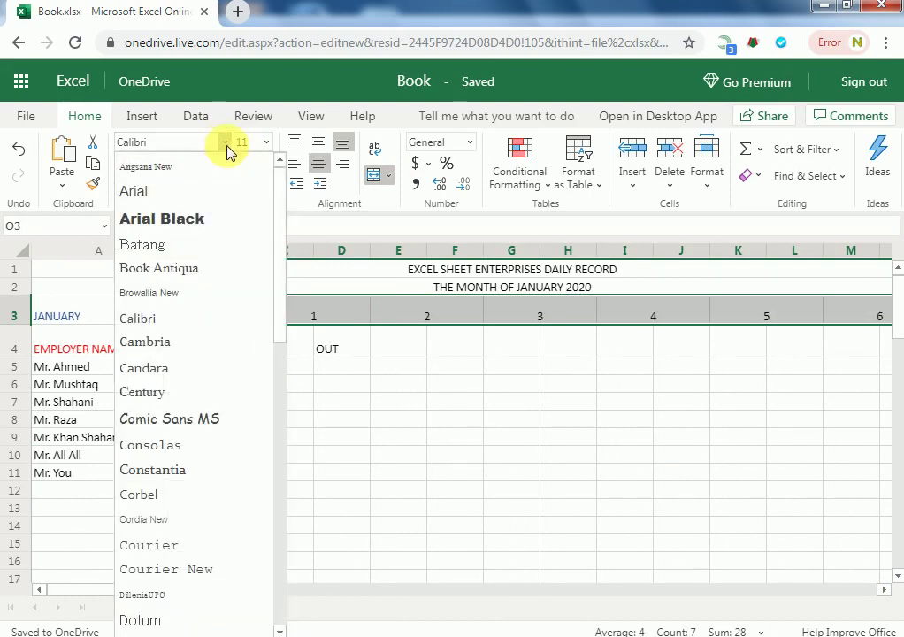
click(188, 218)
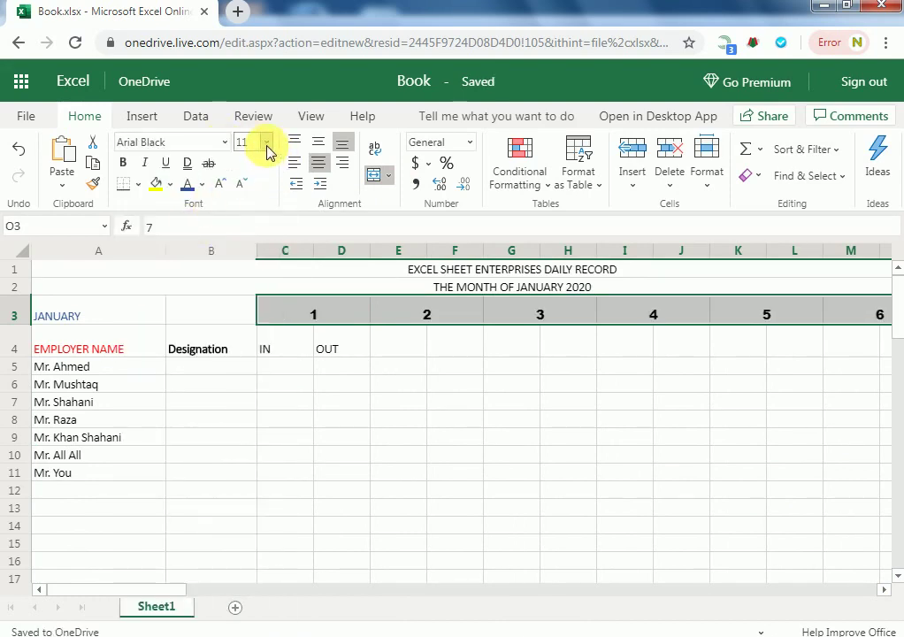
click(266, 143)
click(246, 252)
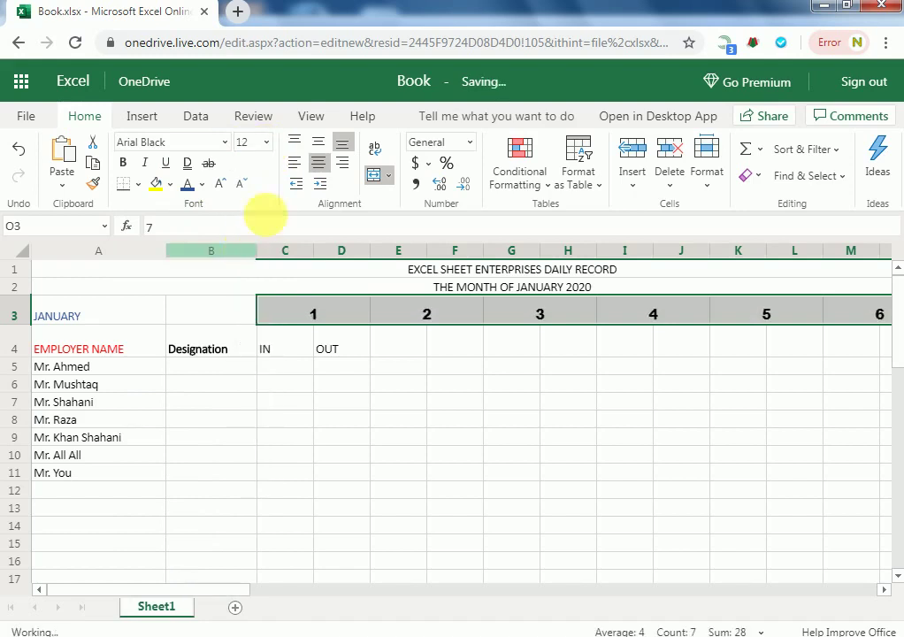
click(318, 149)
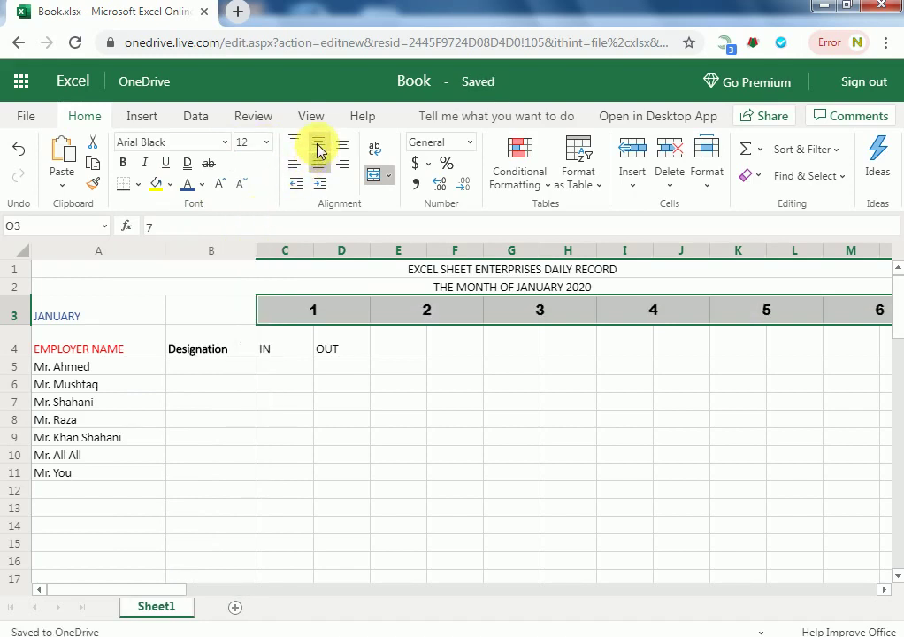
Center the IN and OUT headings in C4:D4 horizontally and vertically and make them bold.
drag(277, 351, 332, 346)
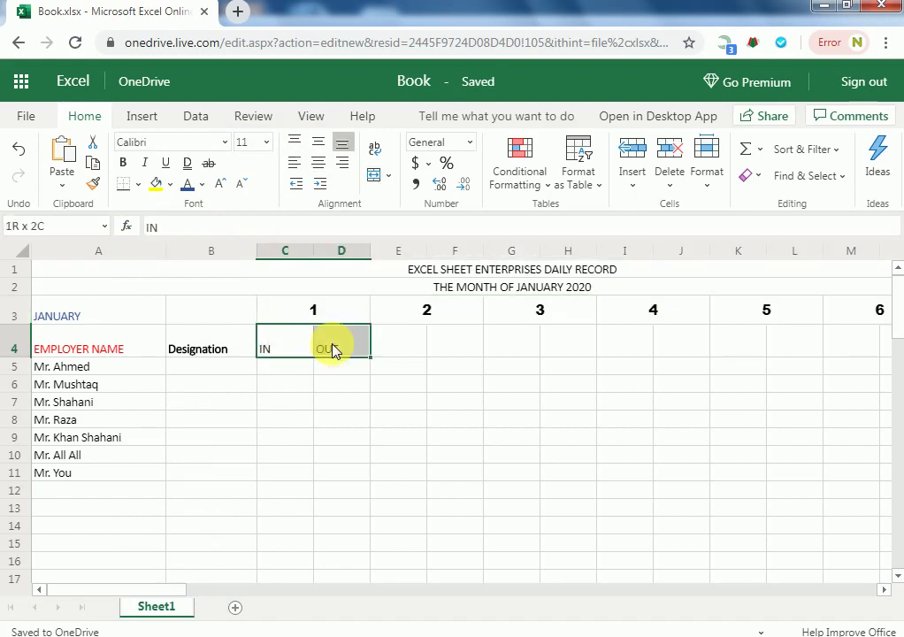
click(320, 144)
click(316, 162)
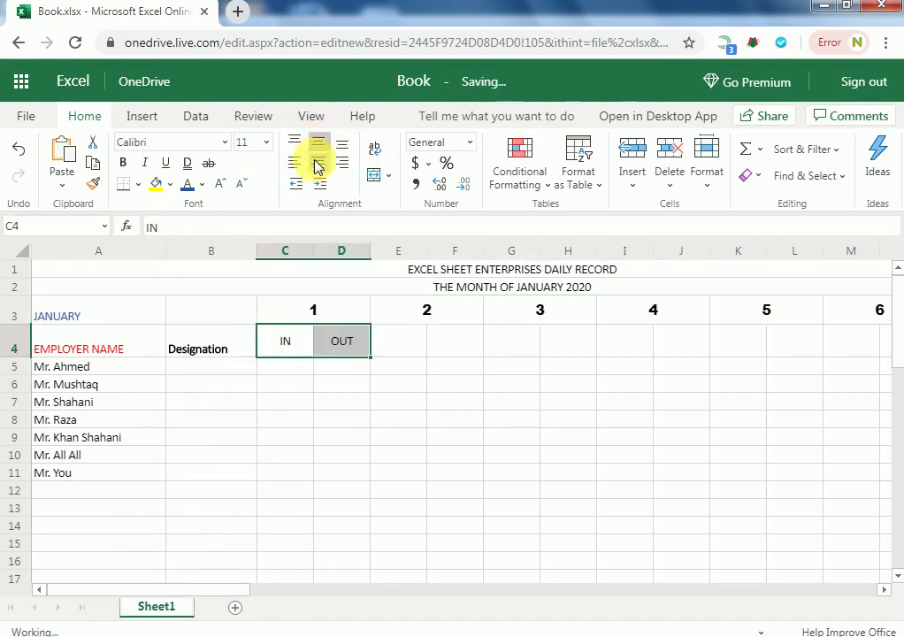
click(125, 165)
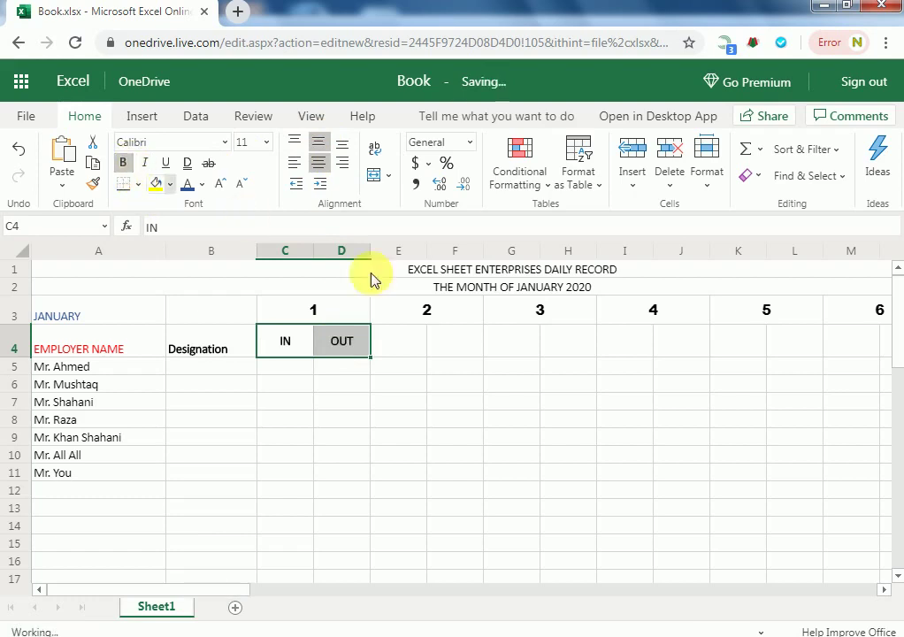
Copy the IN and OUT headings from C4:D4 to E4:F4, G4:H4 and I4:J4 under days 2 to 4.
key(ctrl+c)
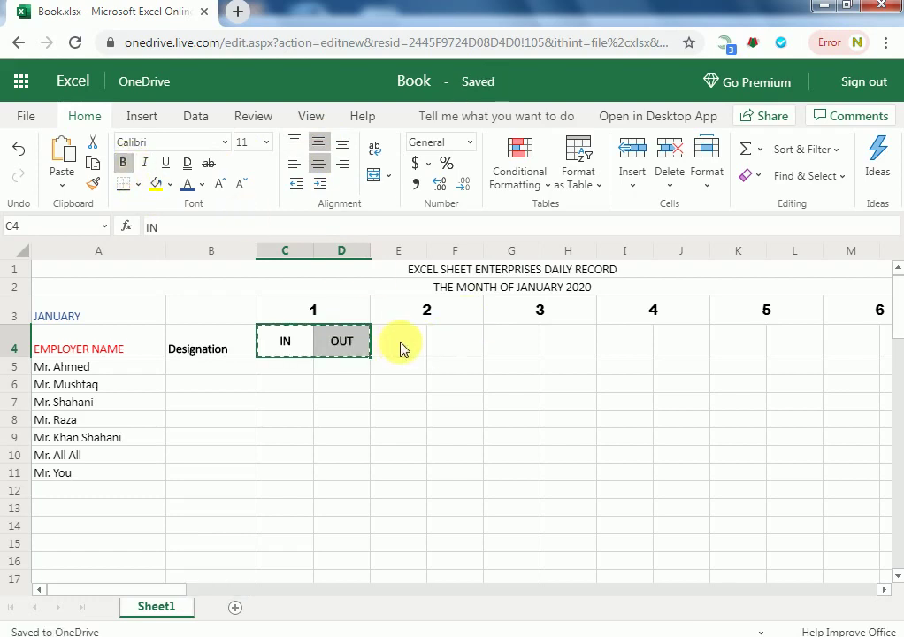
drag(413, 347, 464, 346)
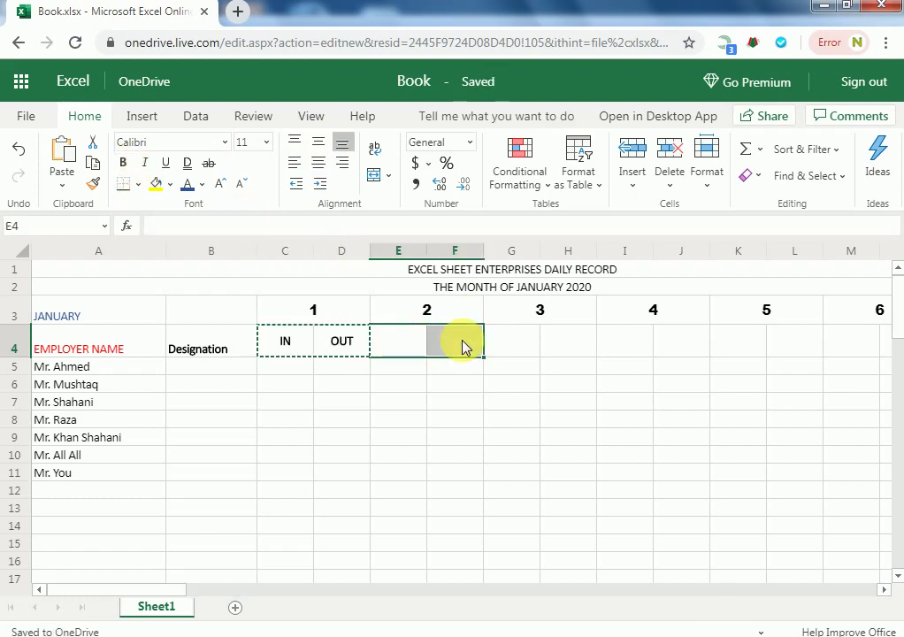
key(ctrl+v)
click(500, 346)
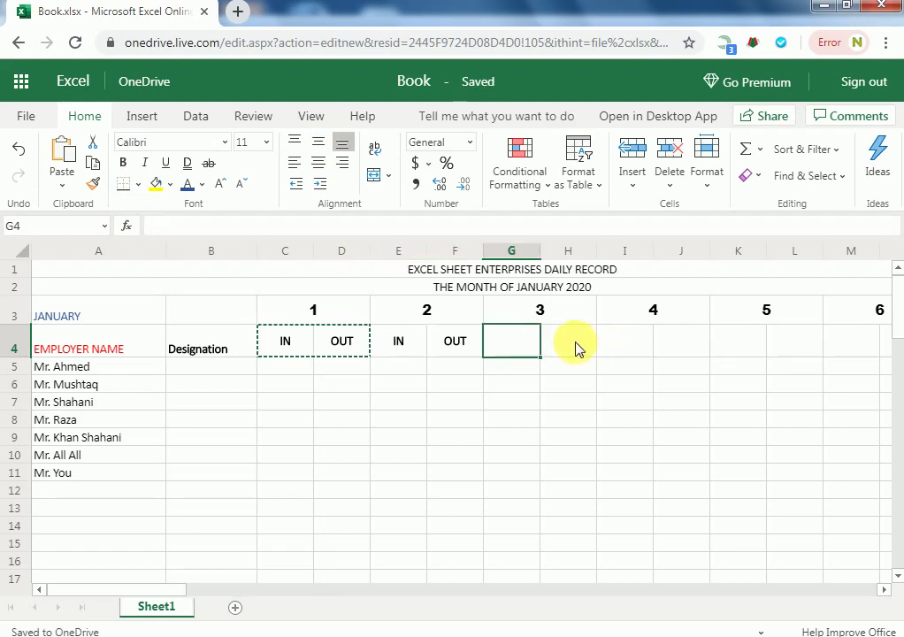
drag(576, 343, 576, 344)
key(ctrl+v)
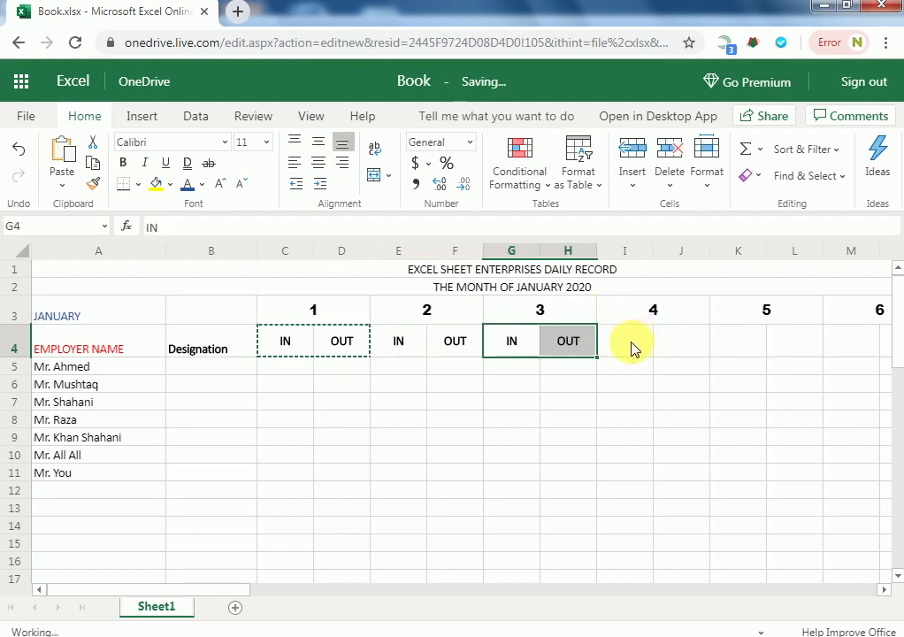
drag(645, 347, 682, 348)
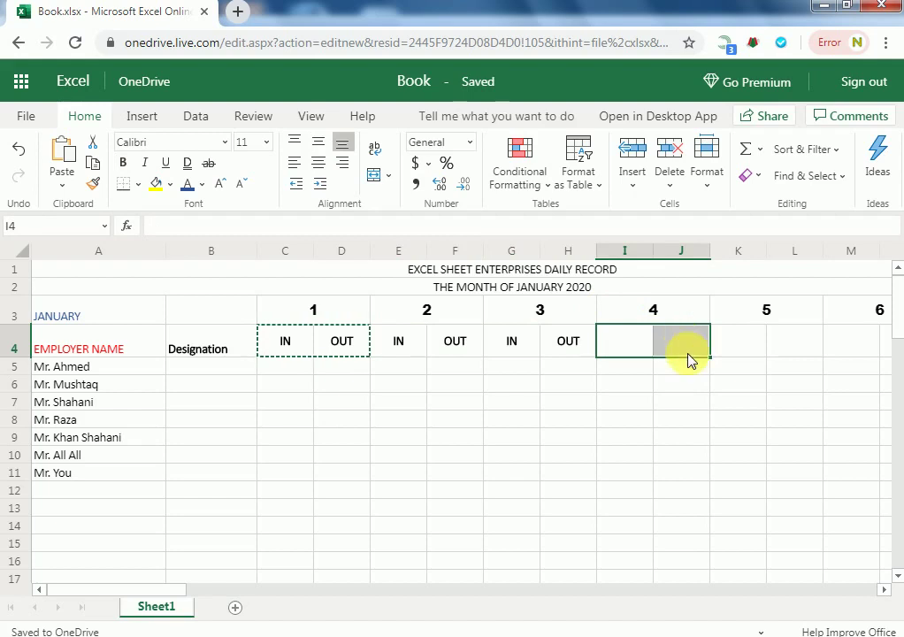
key(ctrl+v)
Paste the copied IN and OUT headings into K4:L4, M4:N4 and O4:P4 under days 5 to 7.
click(883, 590)
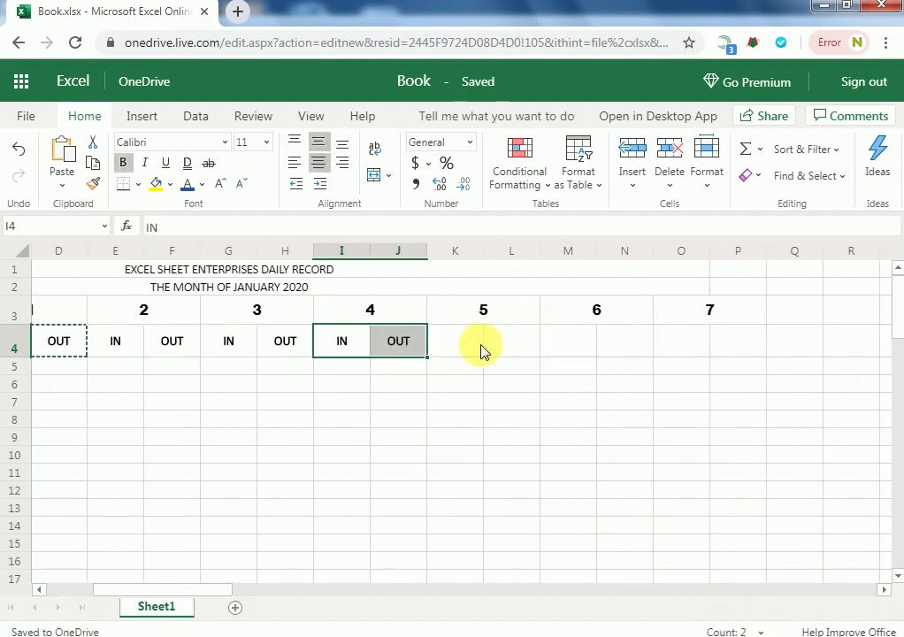
drag(480, 349, 508, 349)
key(ctrl+v)
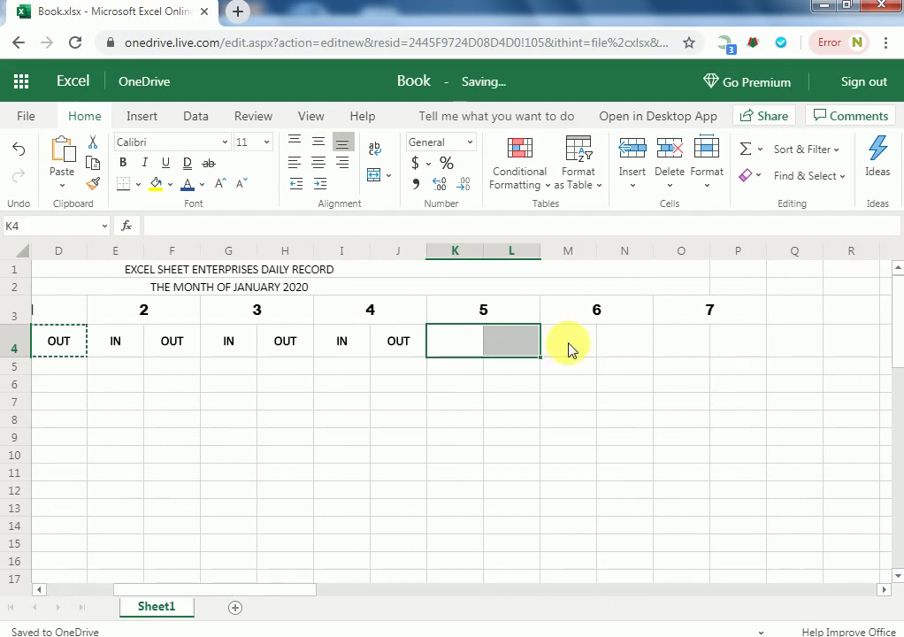
drag(574, 349, 619, 347)
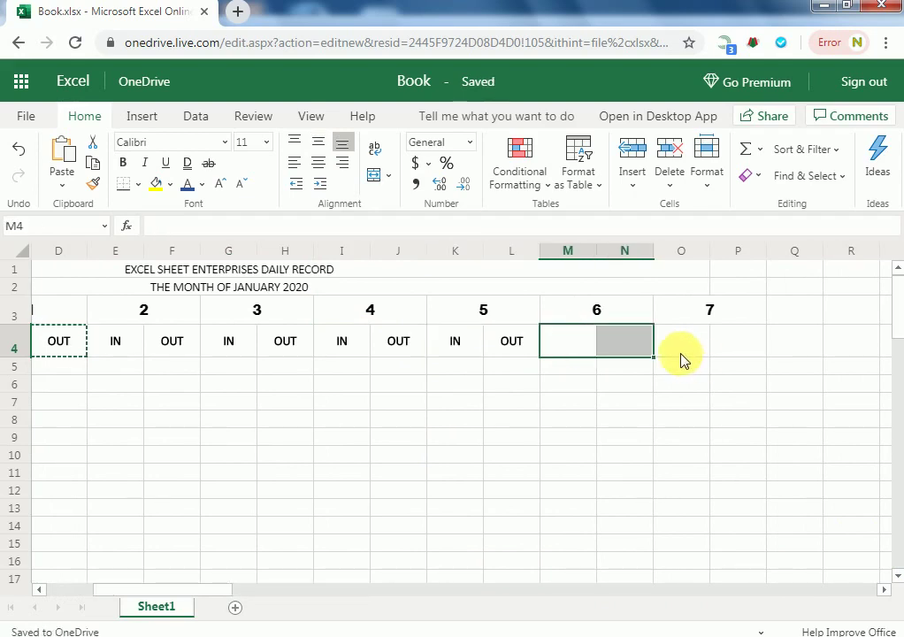
key(ctrl+v)
click(699, 350)
drag(745, 354, 745, 354)
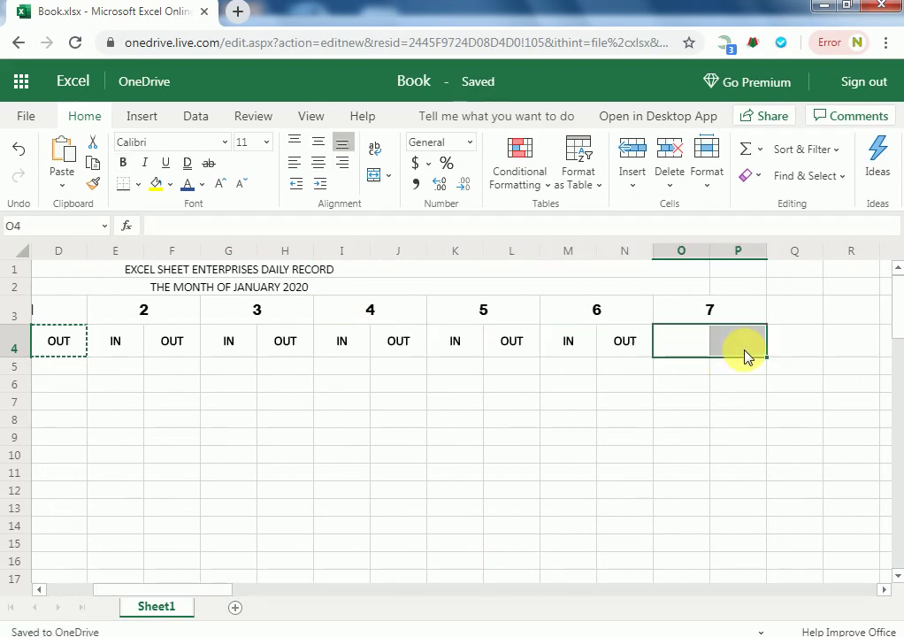
key(ctrl+v)
click(732, 390)
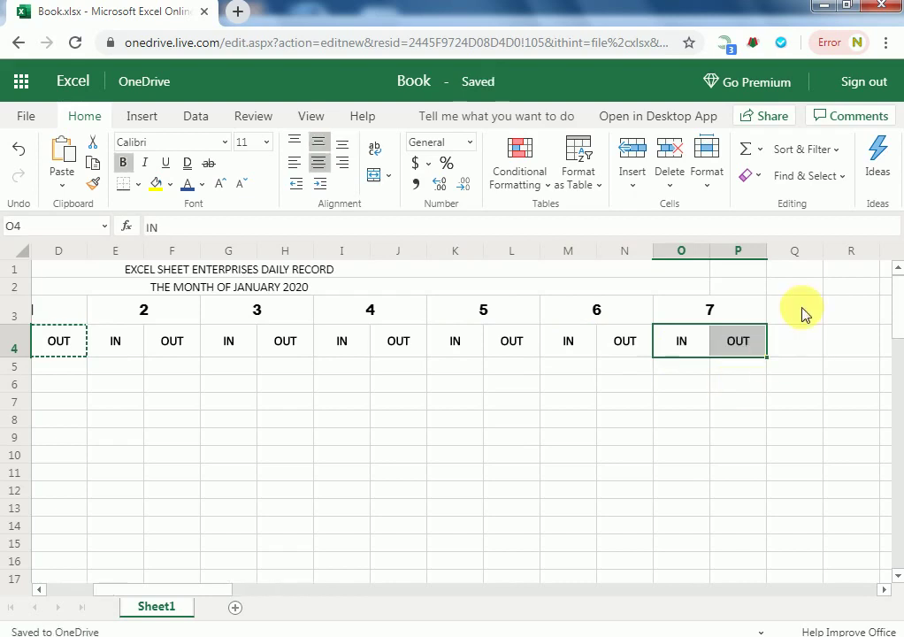
click(803, 314)
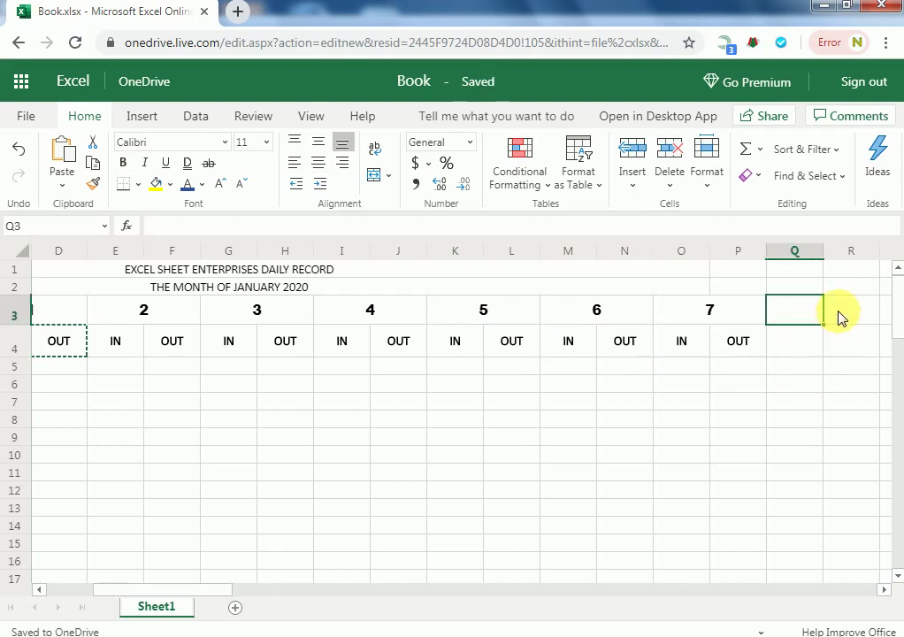
Switch to Notepad, replace the note with "yOU CAN MAKE SAME AFTER FROM 7.... TILL LAST DATE OF MONTH.... AND THEN SALARY", and return to Excel.
key(alt+Tab)
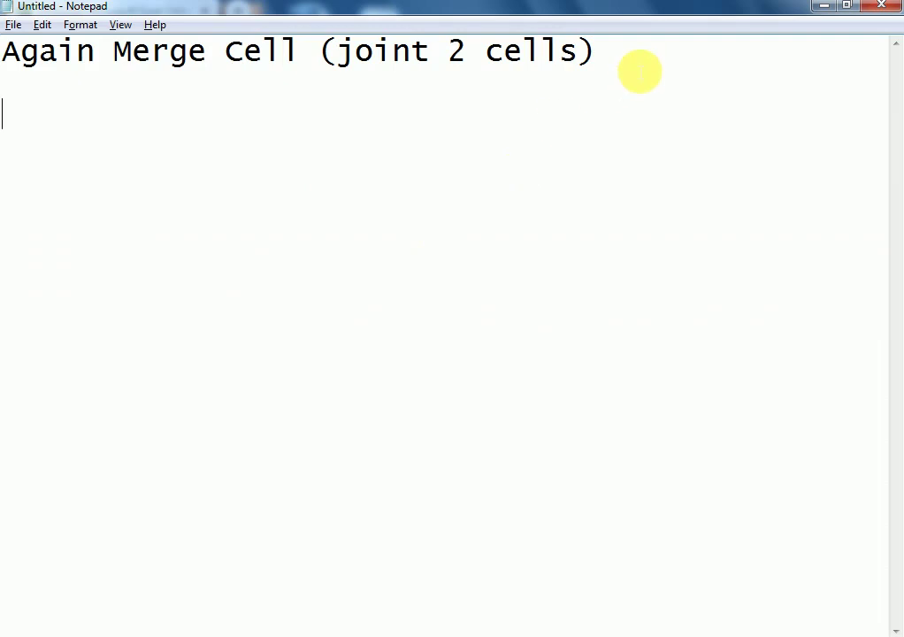
key(ctrl+a)
key(BackSpace)
text(you)
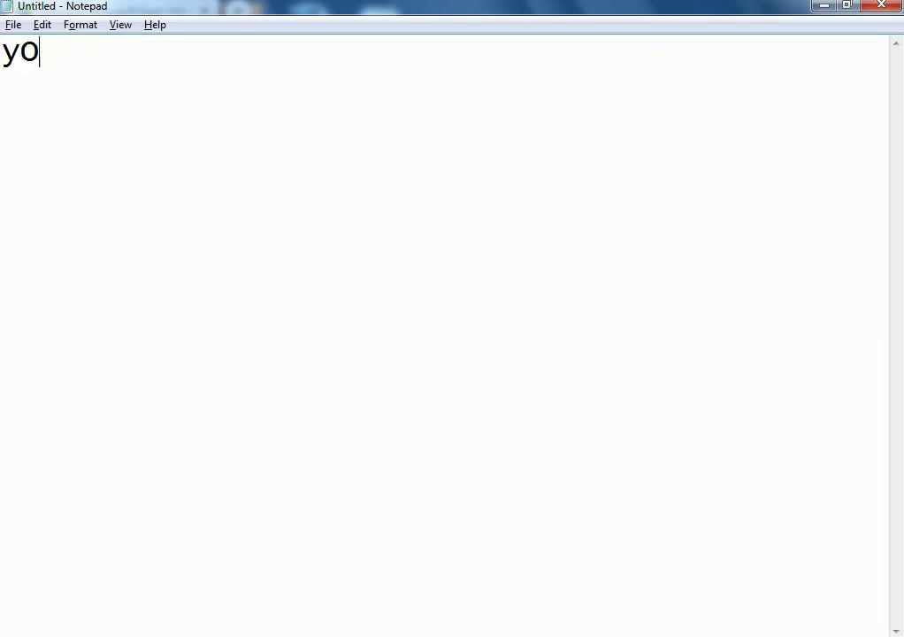
key(BackSpace)
key(BackSpace)
text(yOU CAN )
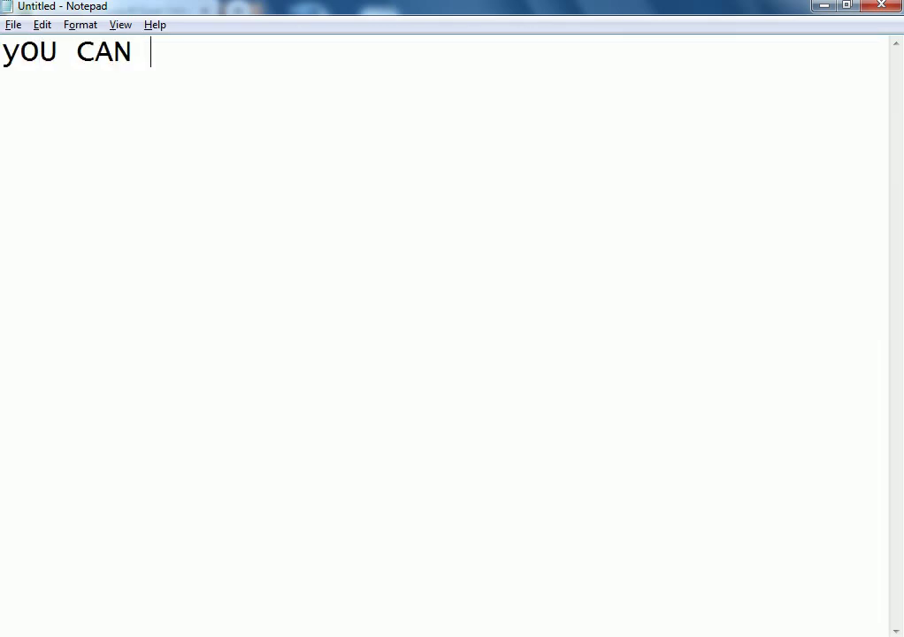
text(MAKE SAME AFTE)
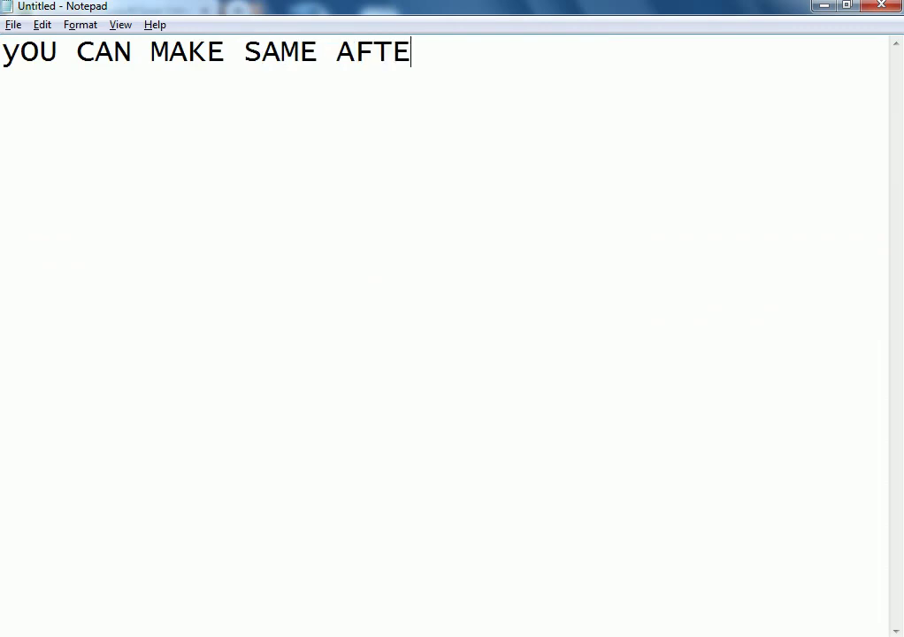
text(R FROM s)
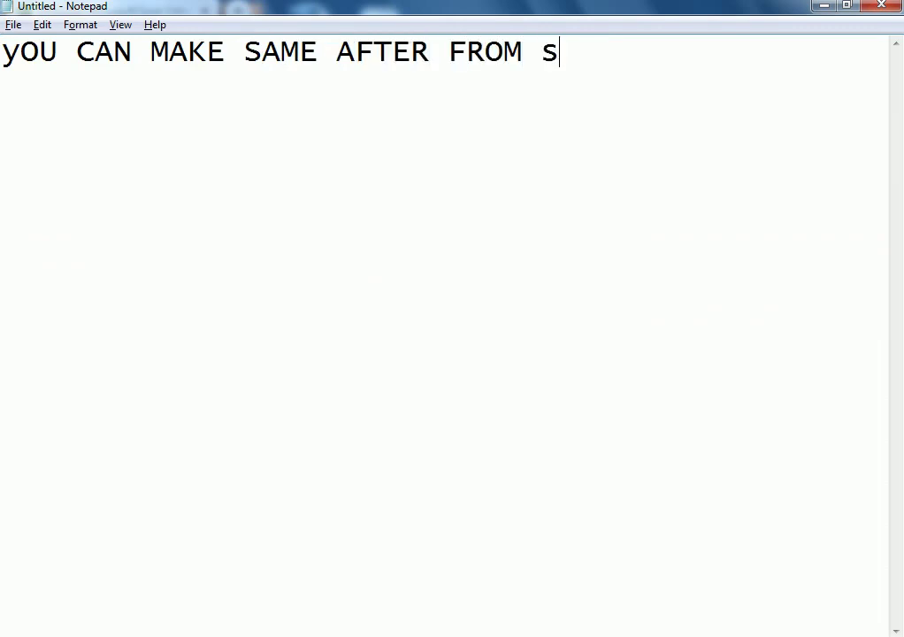
key(BackSpace)
key(BackSpace)
key(BackSpace)
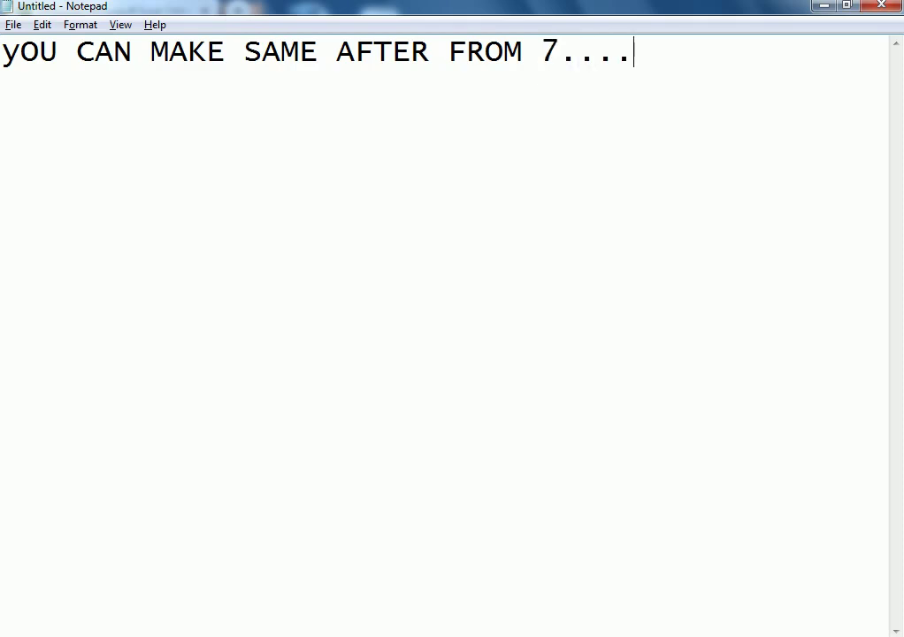
text(ST DATE OF MONTH....  )
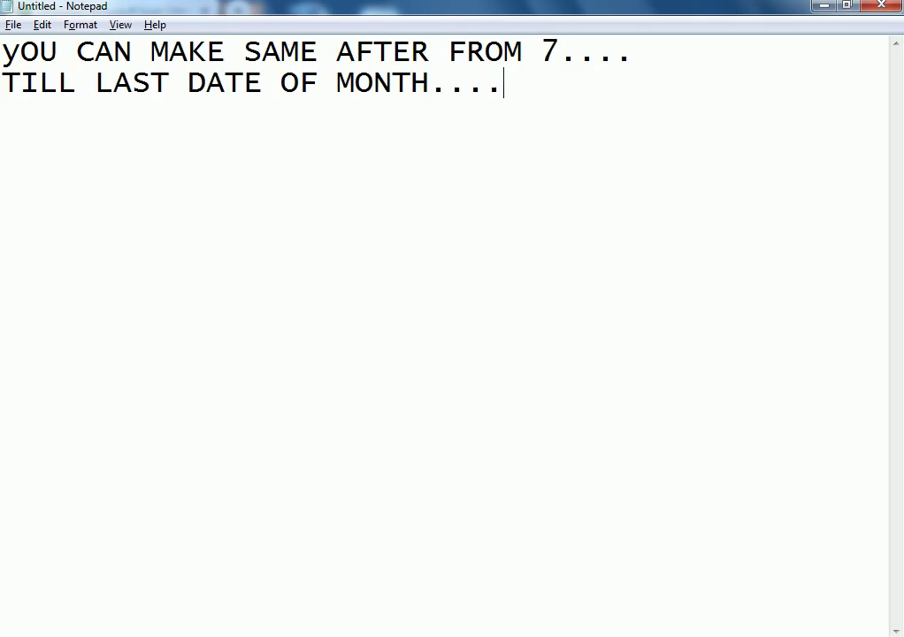
text(AND THEN SALARY)
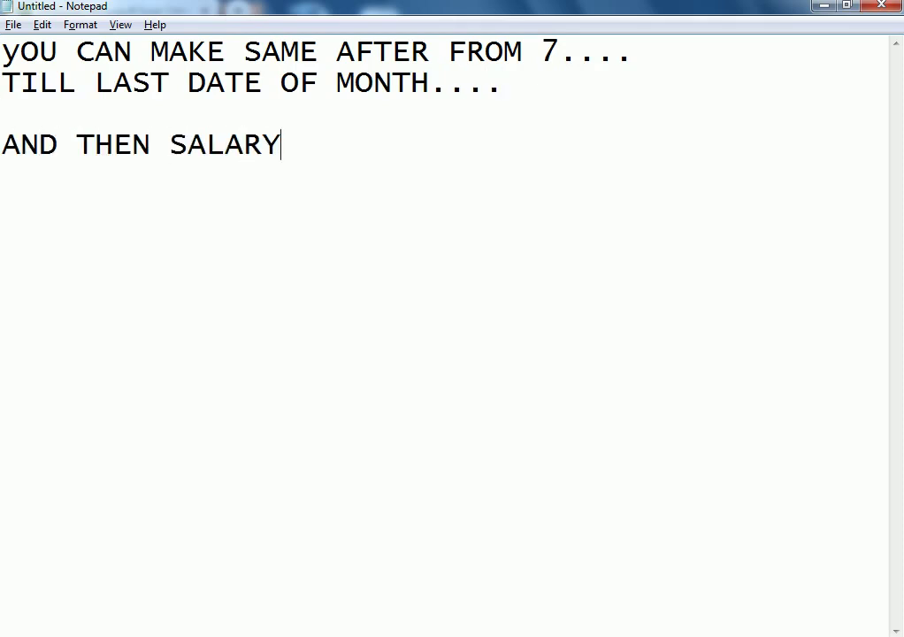
key(alt+Tab)
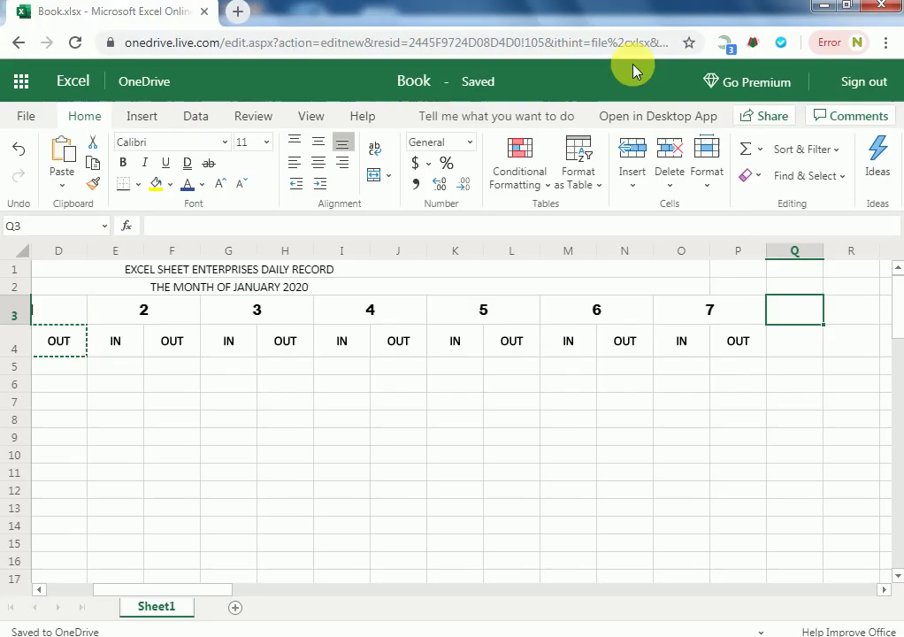
click(884, 589)
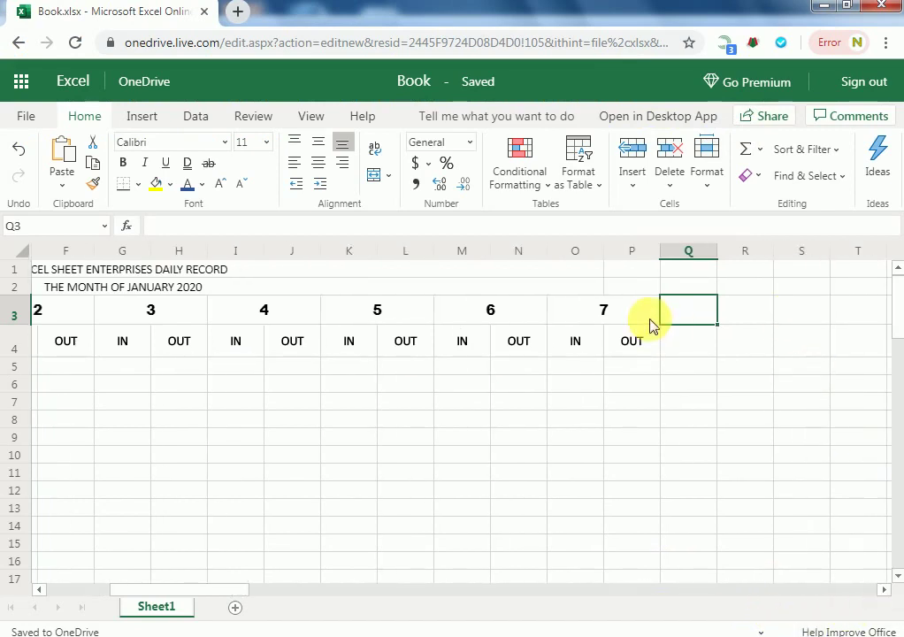
text(TIL)
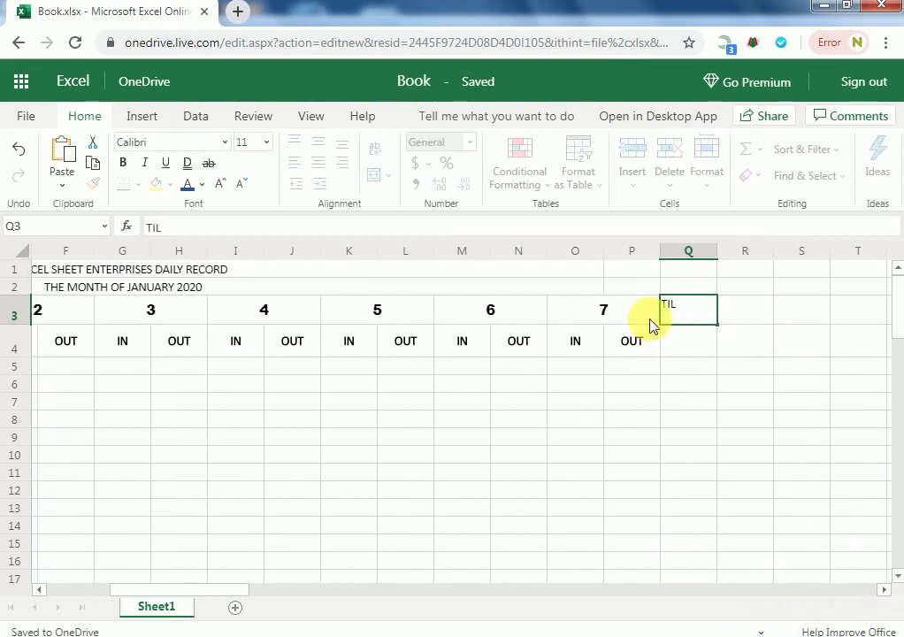
click(707, 402)
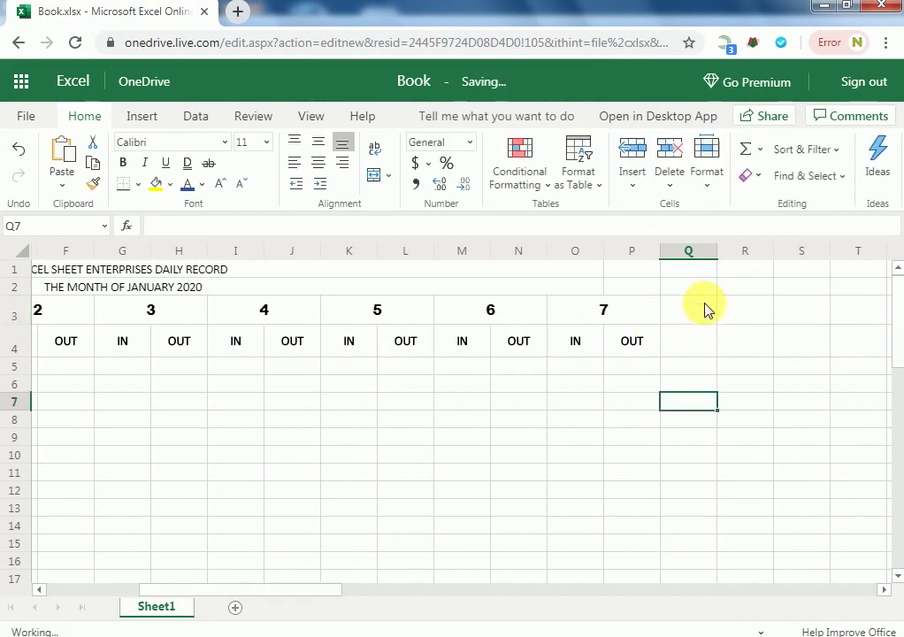
drag(705, 308, 747, 309)
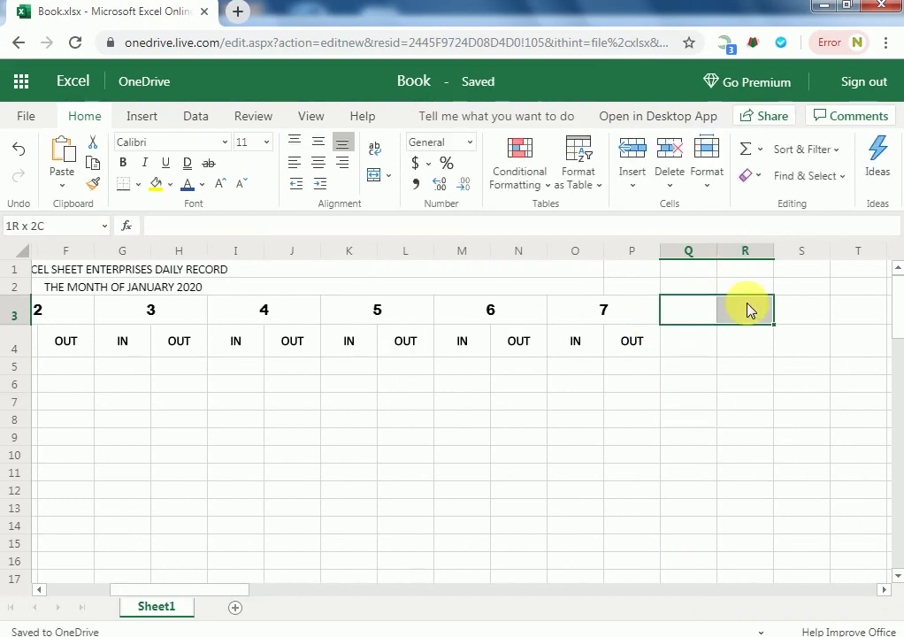
click(373, 173)
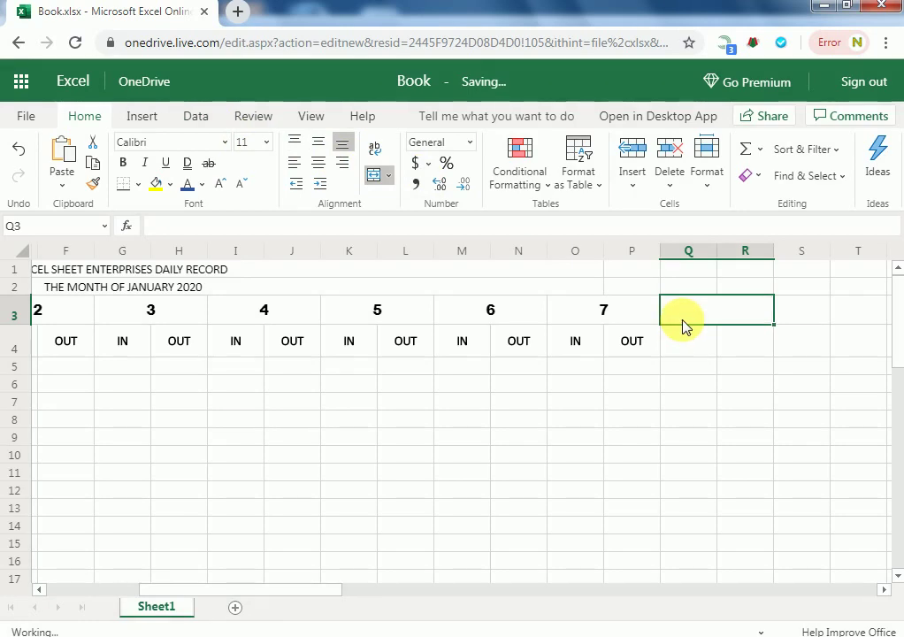
click(738, 267)
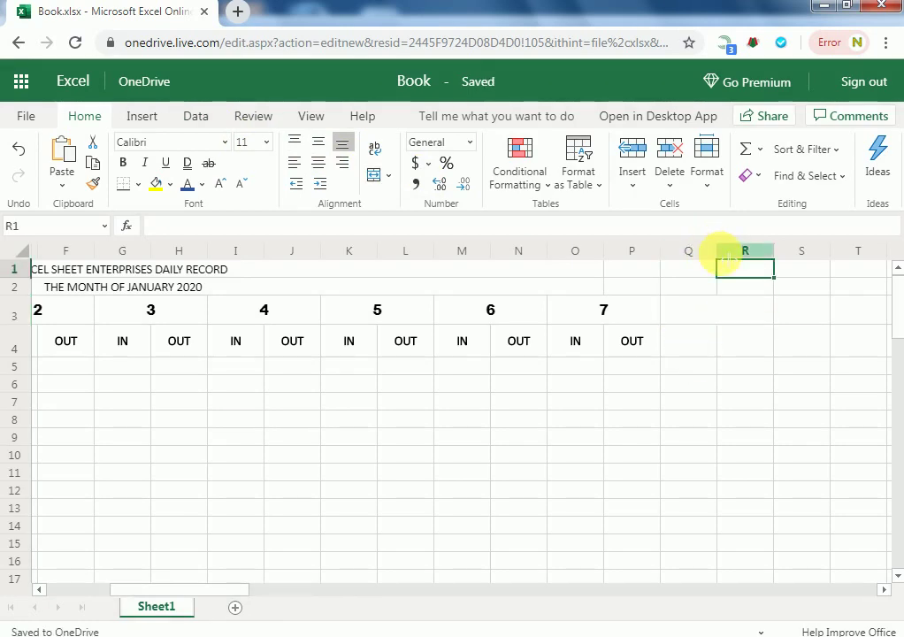
key(ctrl+z)
Widen column Q slightly and enter the heading REMARKS in Q4.
drag(716, 250, 742, 255)
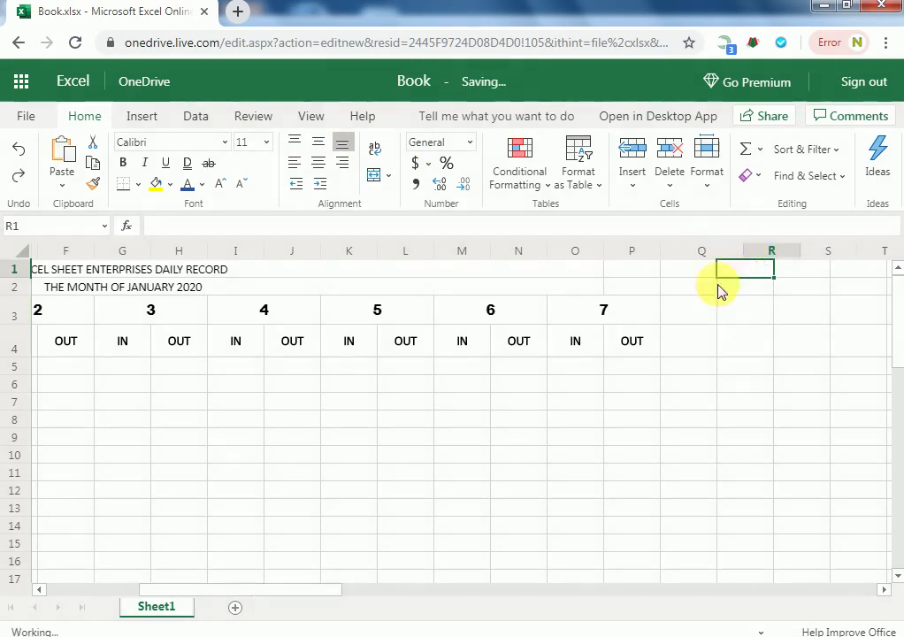
click(698, 309)
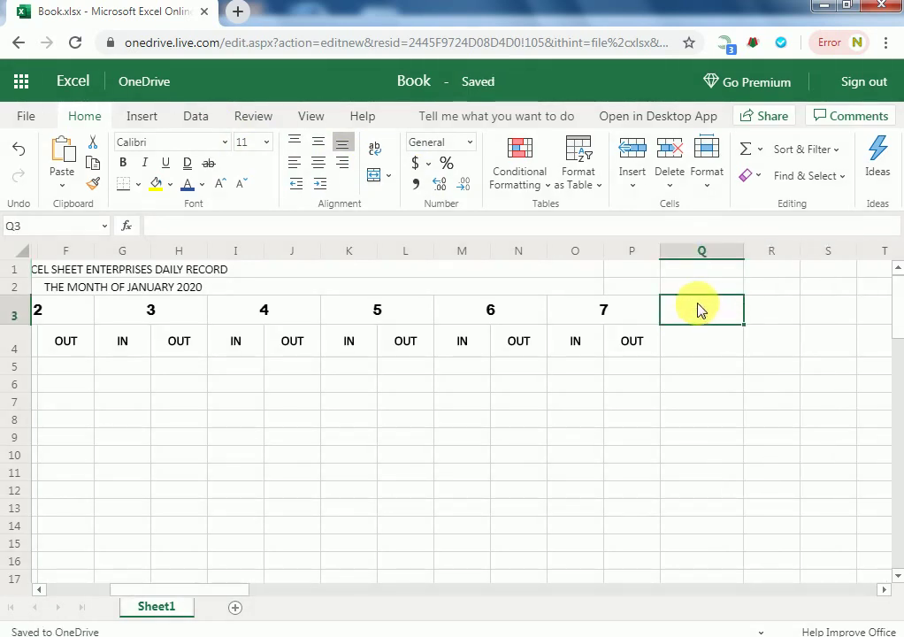
click(691, 350)
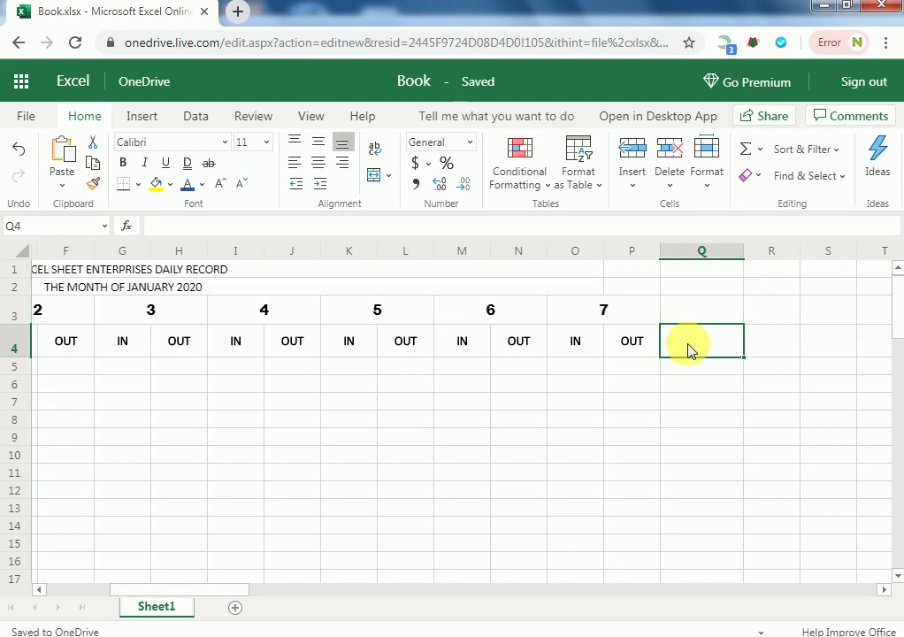
text(REMARKS)
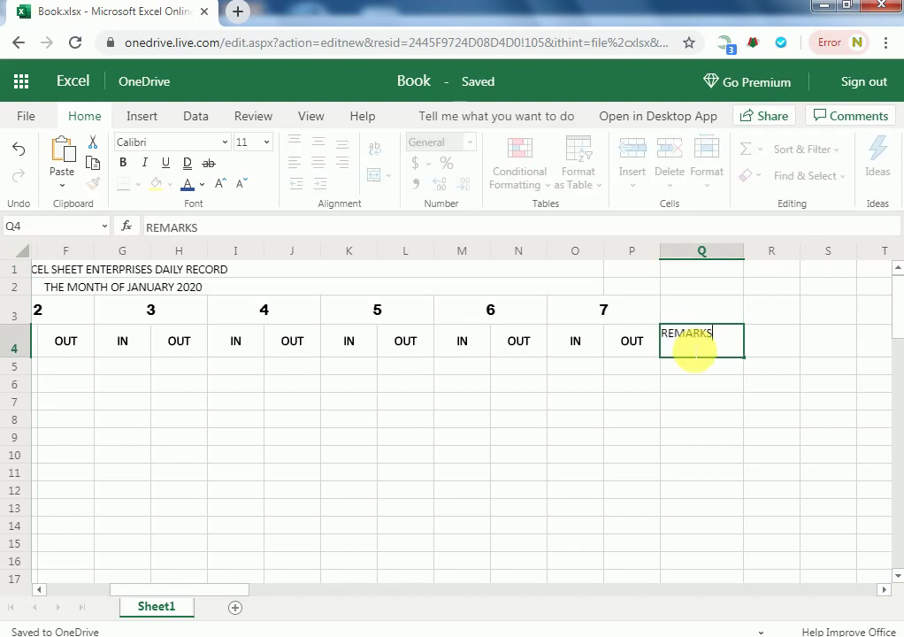
click(796, 315)
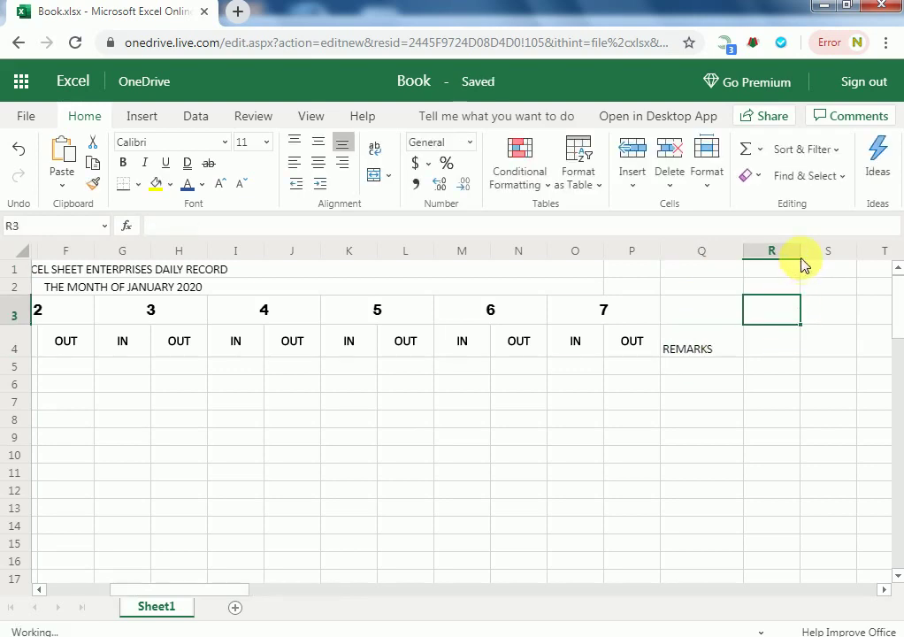
Widen column R and enter the heading TOTAL SALARY in R4.
drag(798, 259, 842, 265)
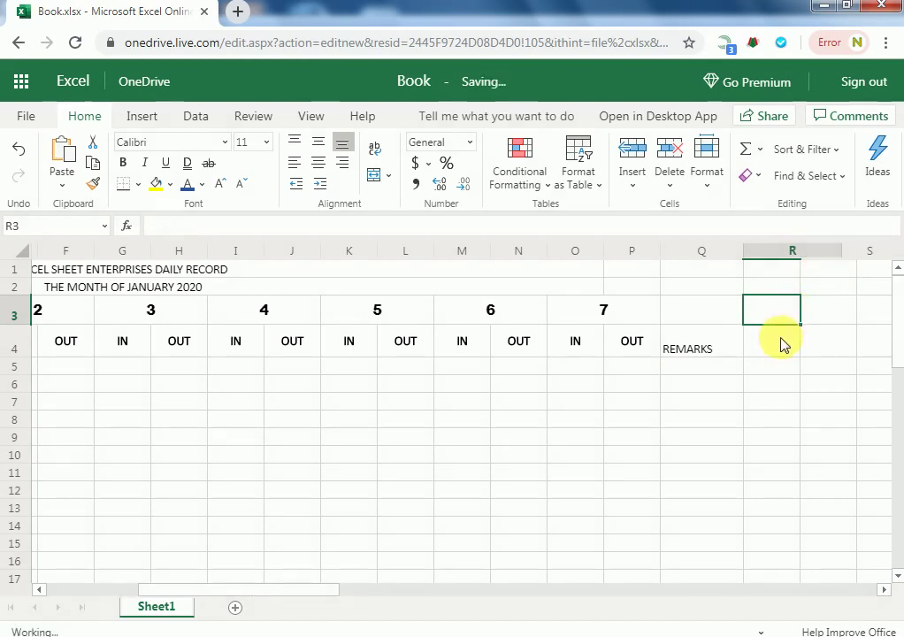
click(782, 344)
text(TOTAL)
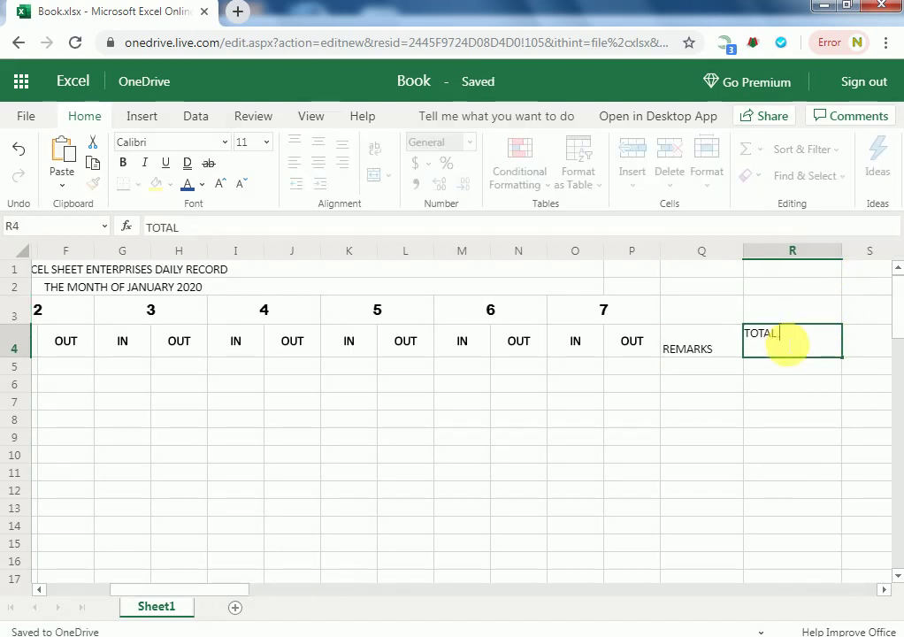
text( SALARY)
Make the REMARKS and TOTAL SALARY headings in Q4:R4 orange and bold, and center them horizontally.
click(715, 352)
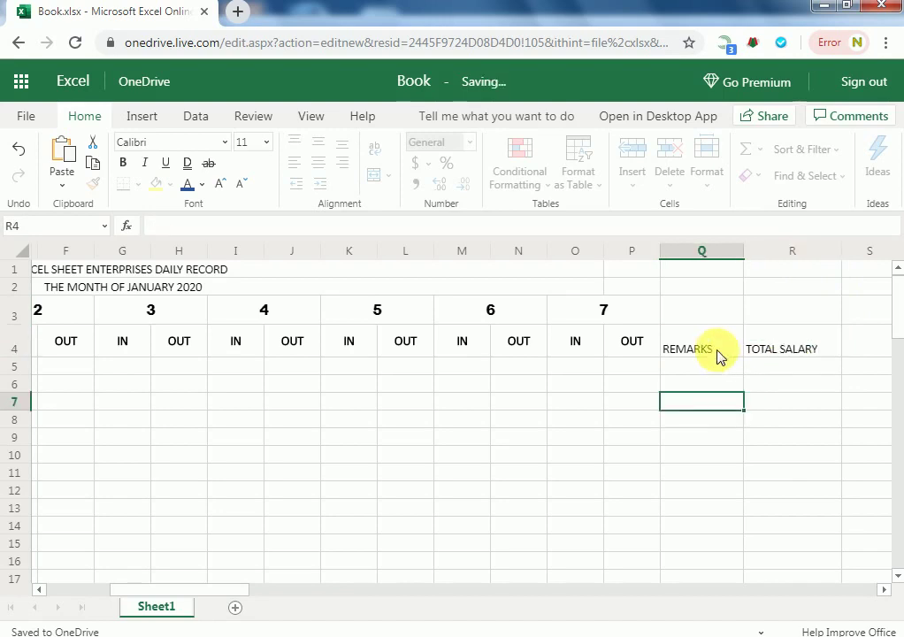
drag(770, 348, 776, 349)
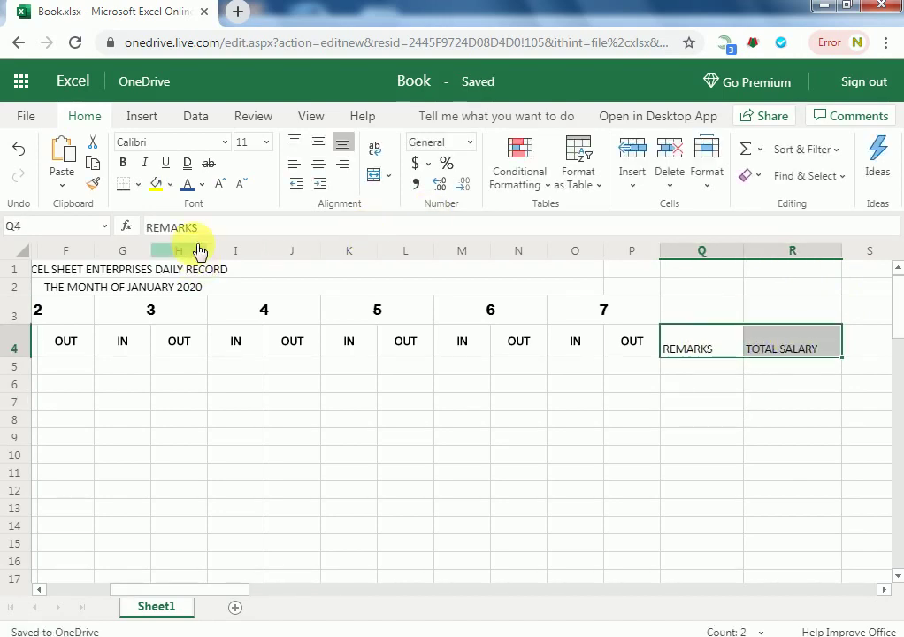
click(206, 187)
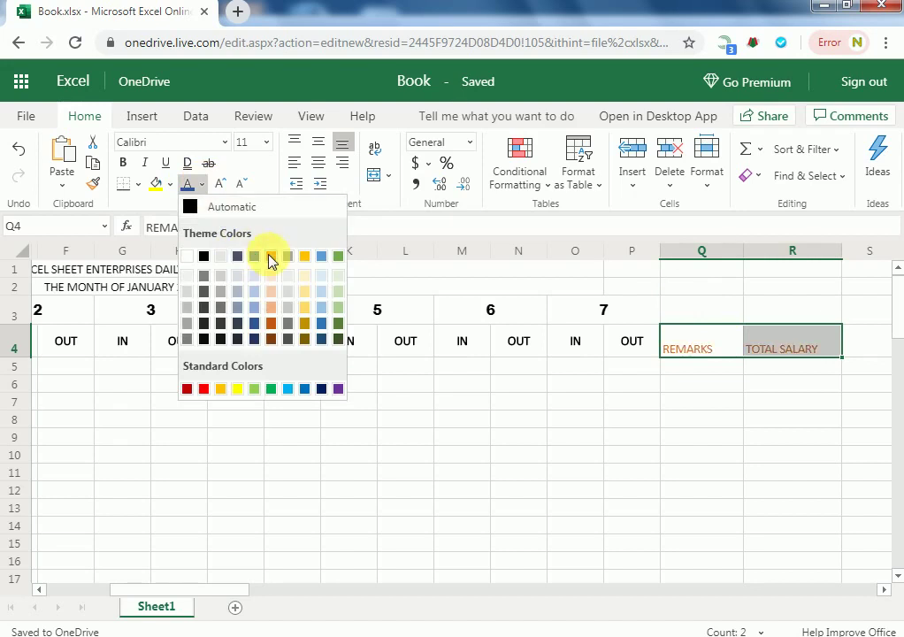
click(268, 258)
click(124, 164)
click(318, 164)
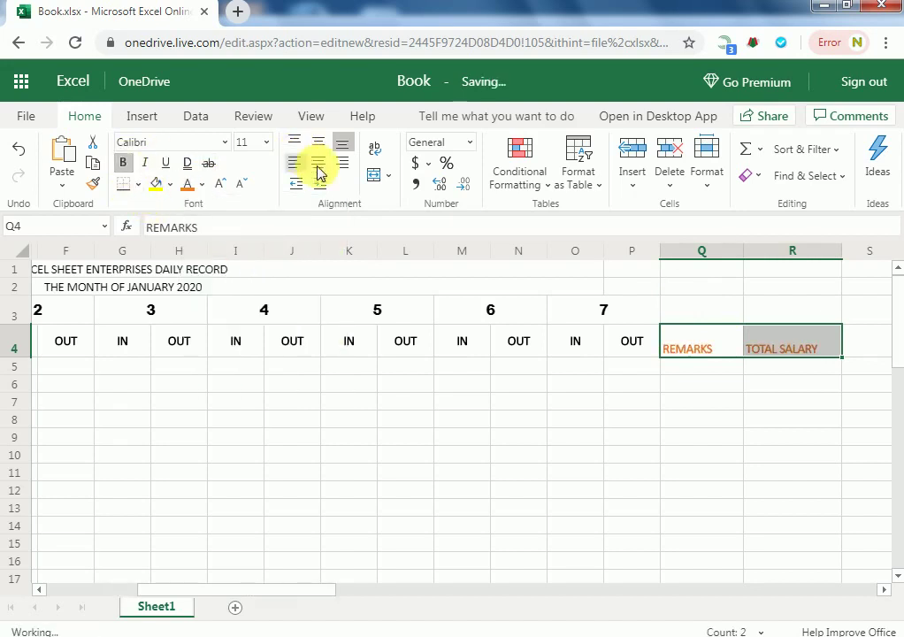
Align the headings in Q4:R4 vertically to the middle of the row.
click(296, 144)
click(482, 340)
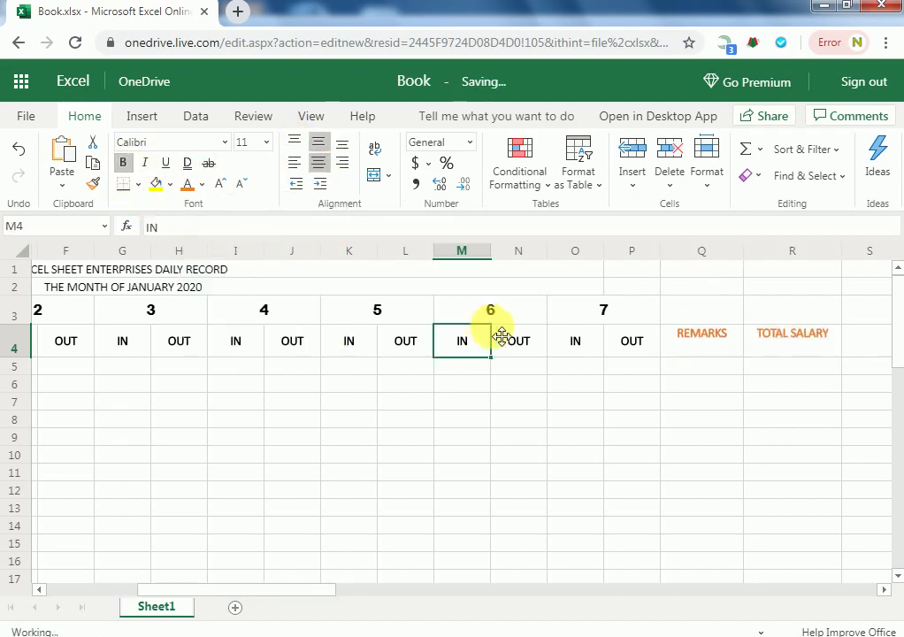
drag(716, 344, 791, 342)
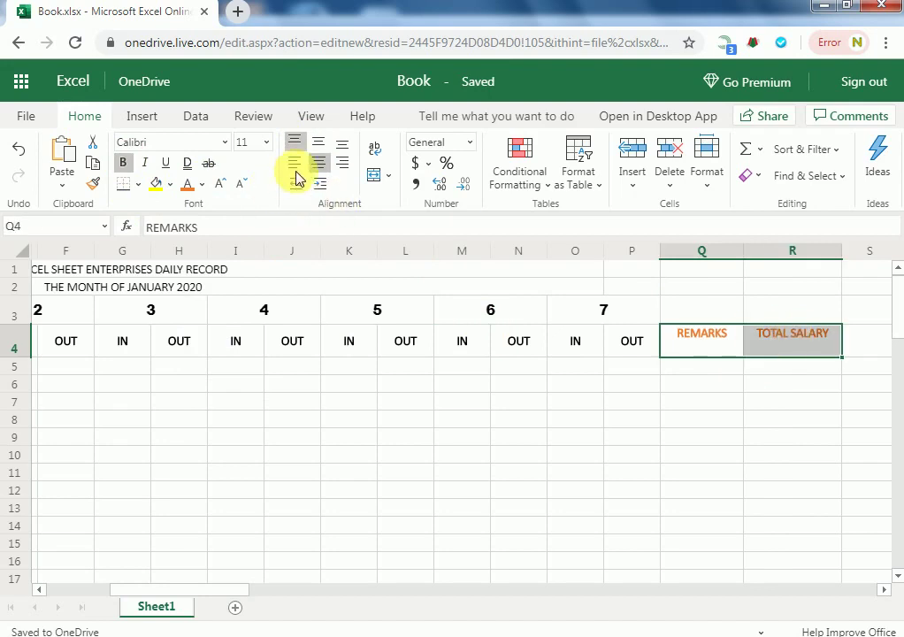
click(322, 145)
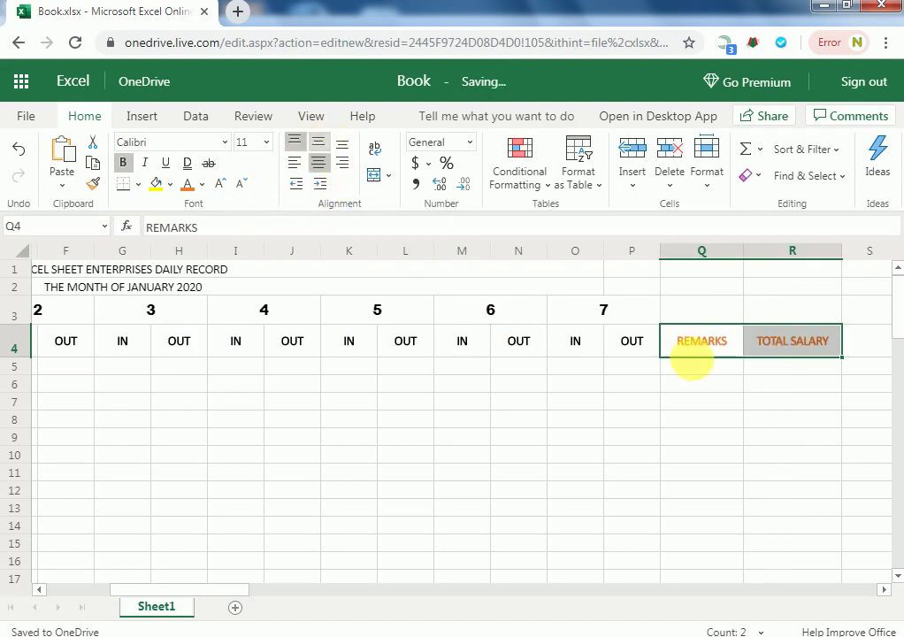
click(730, 347)
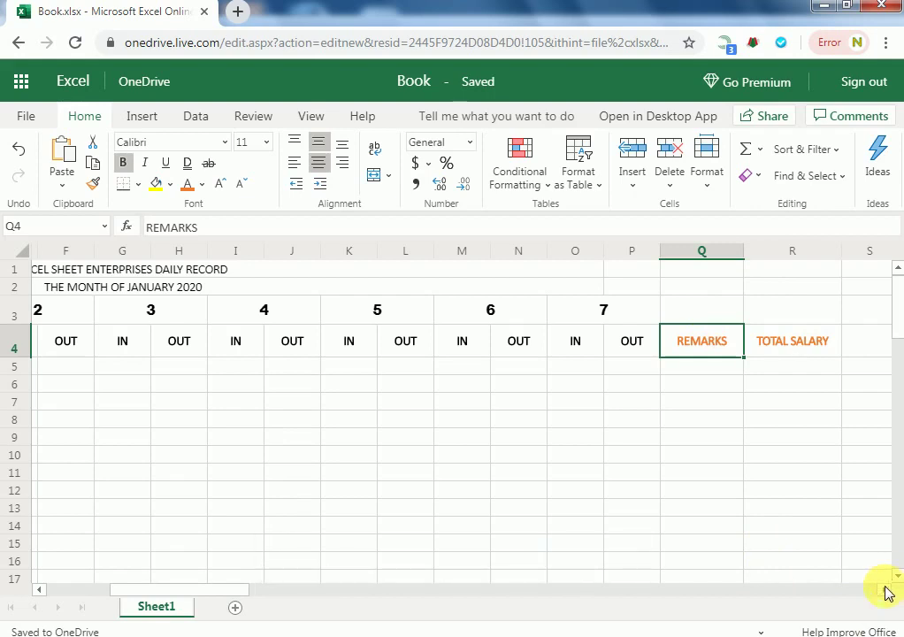
click(579, 388)
click(797, 349)
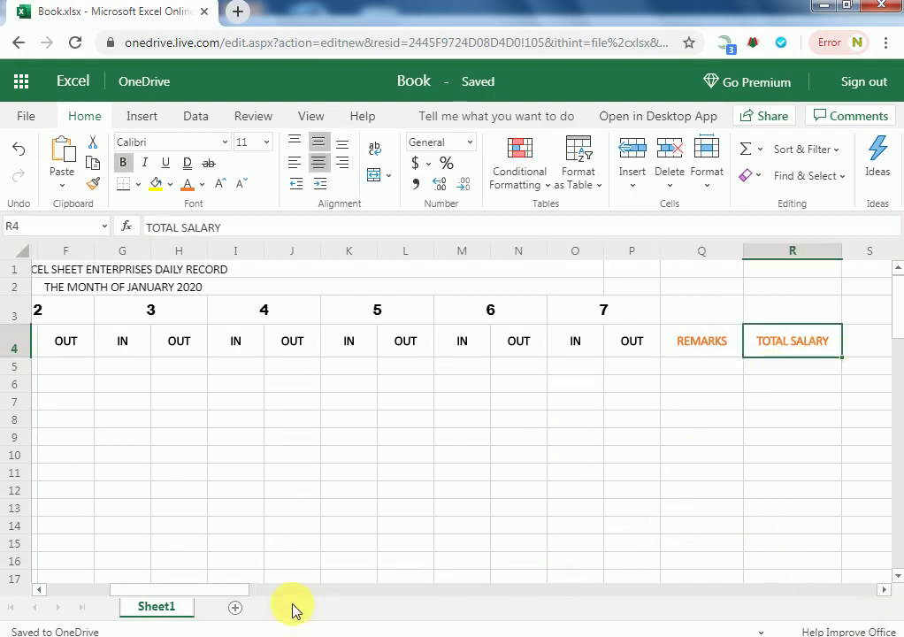
Apply all borders to the register table in A3:R16.
drag(237, 590, 313, 596)
click(74, 309)
shift+click(686, 553)
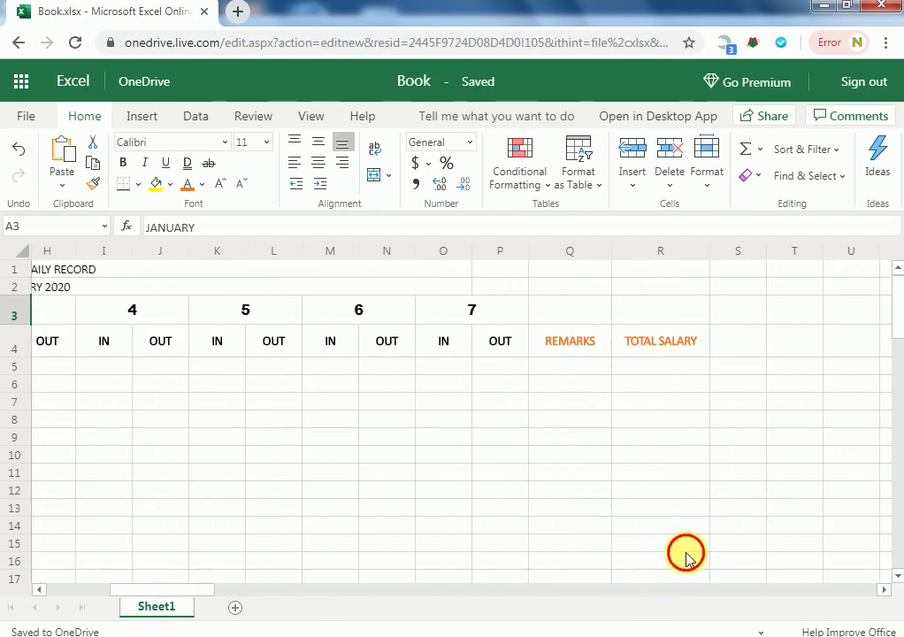
click(138, 185)
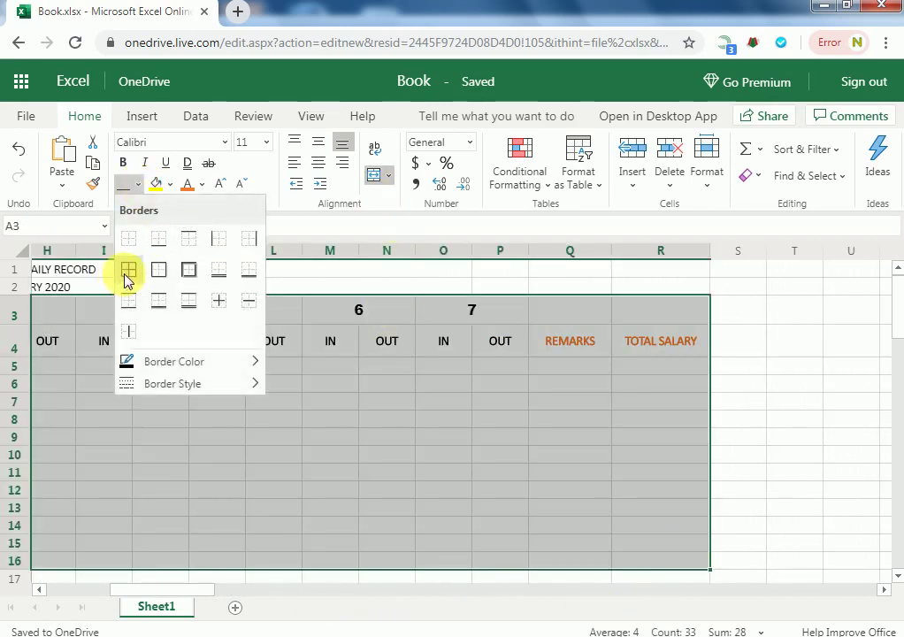
click(128, 279)
click(269, 345)
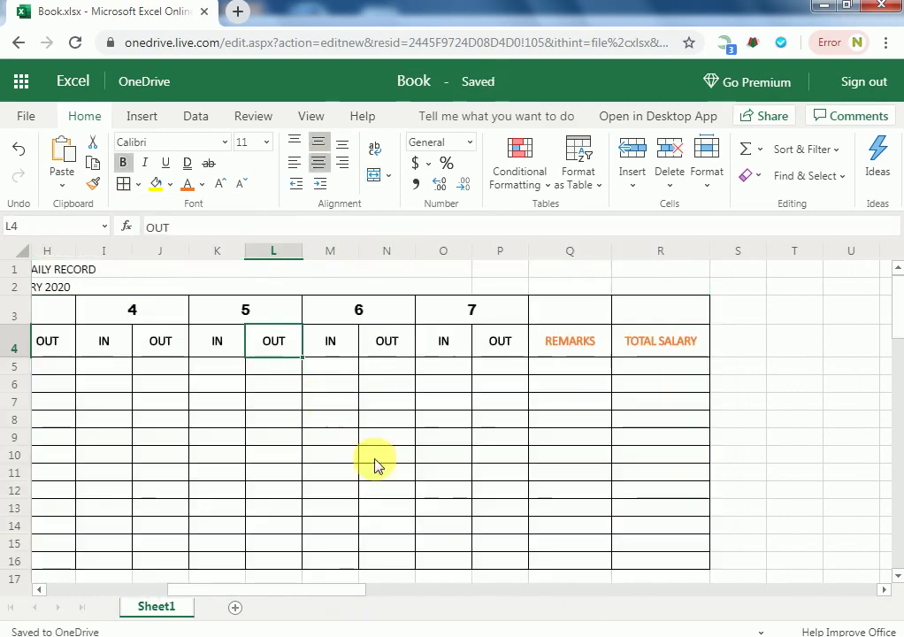
drag(323, 589, 171, 601)
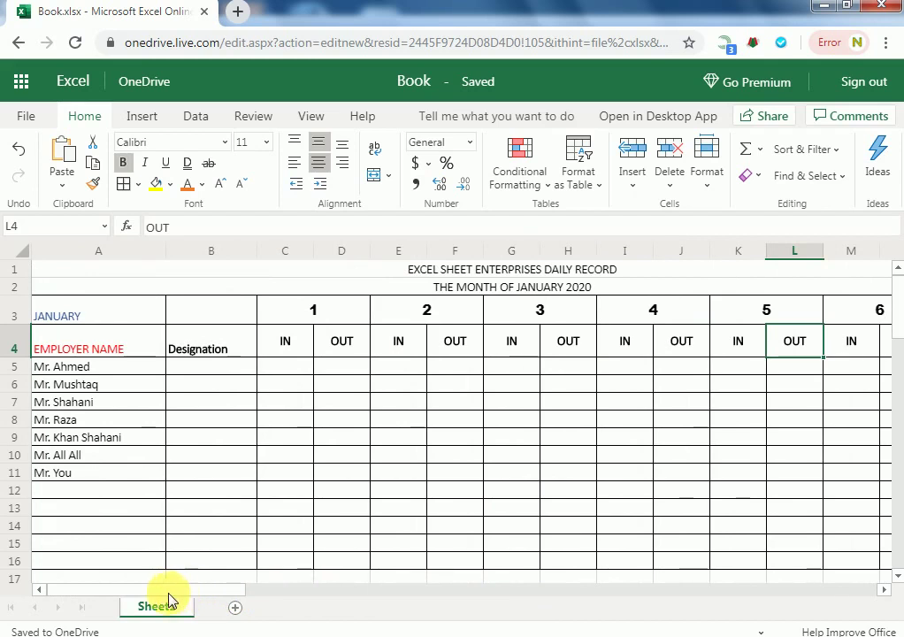
click(202, 352)
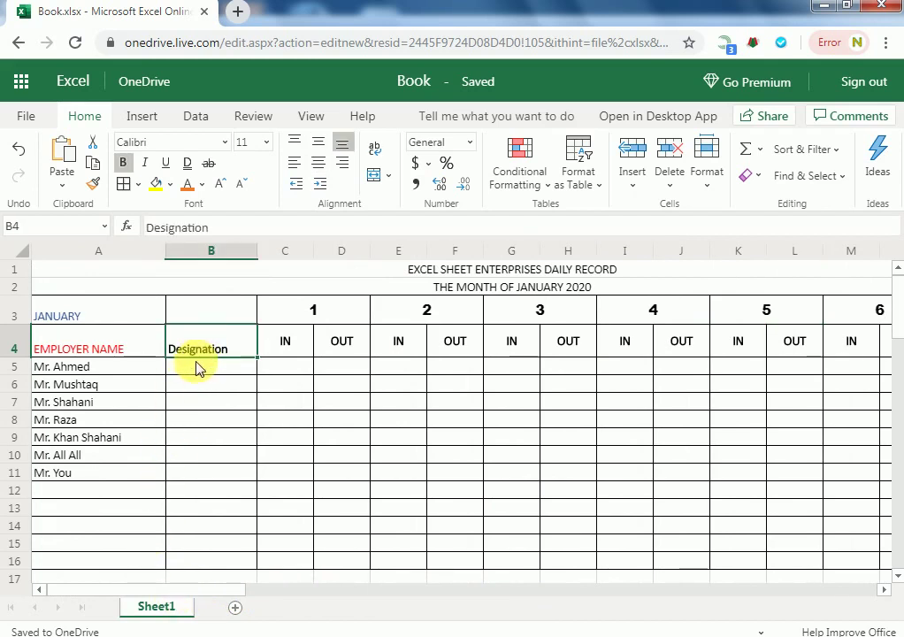
click(198, 366)
text(oFF)
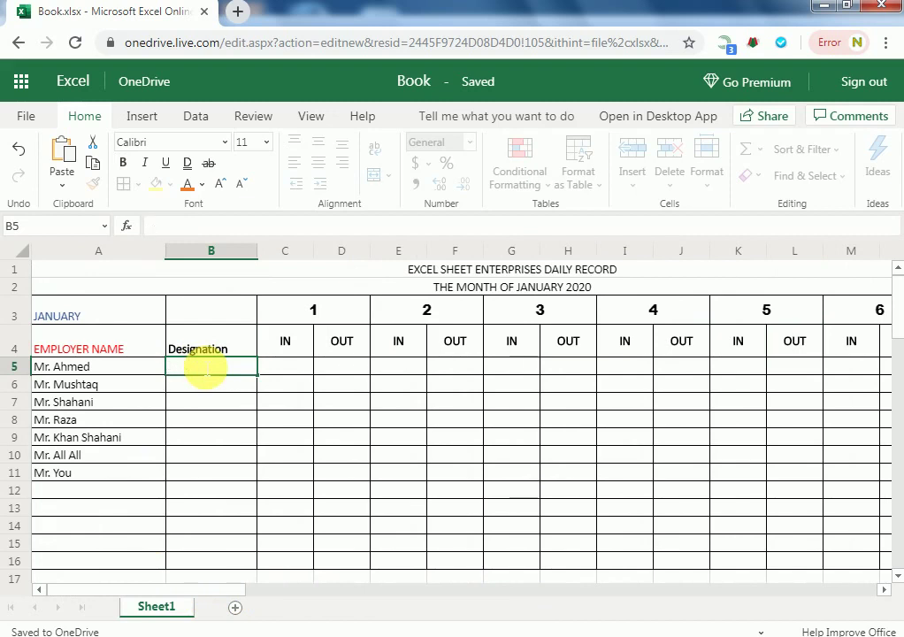
text(icer)
key(Tab)
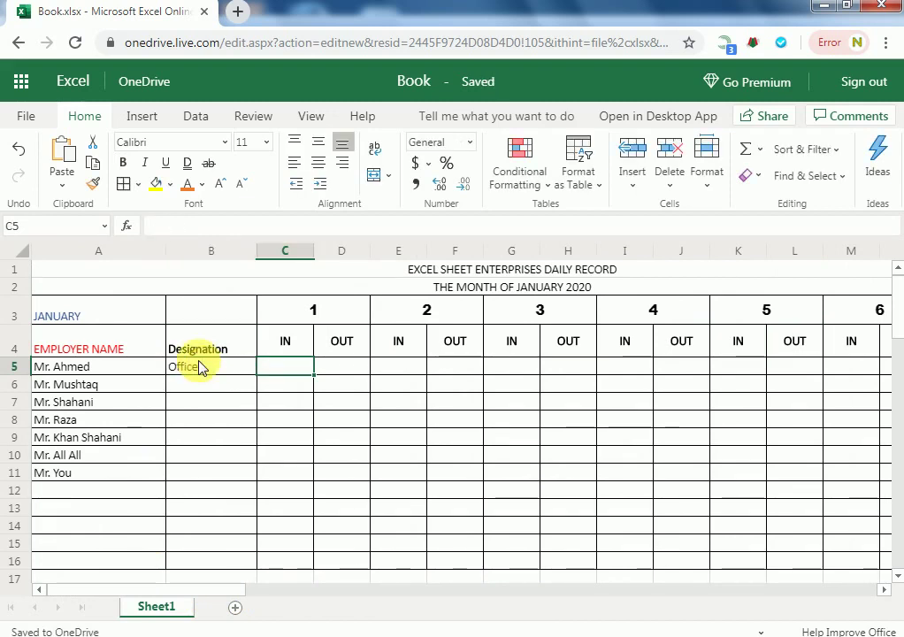
click(188, 387)
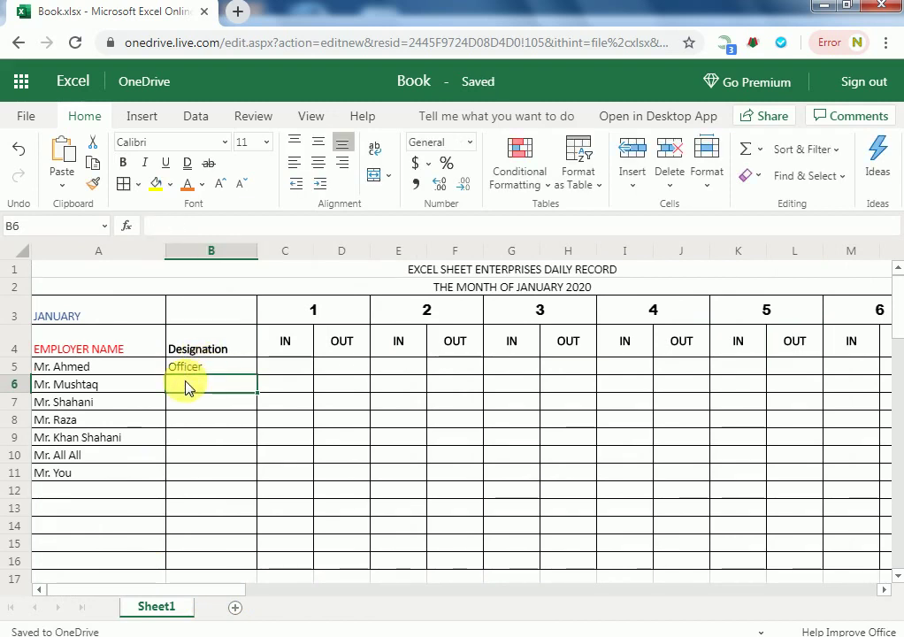
text(Junio)
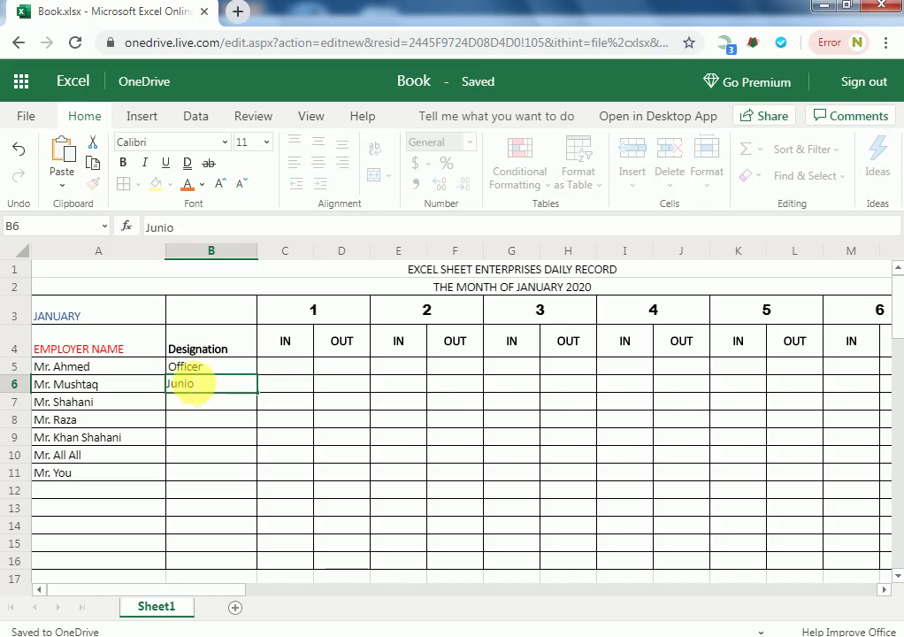
Enter the designations Director, Manager, Ass. Manager and Officer in cells B5 to B8.
click(196, 365)
text(D)
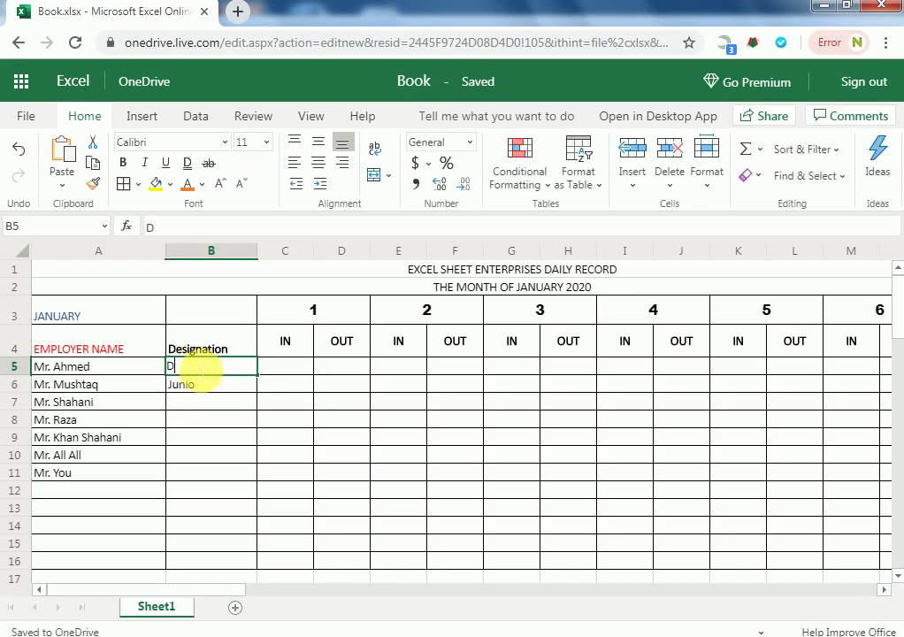
text(irector)
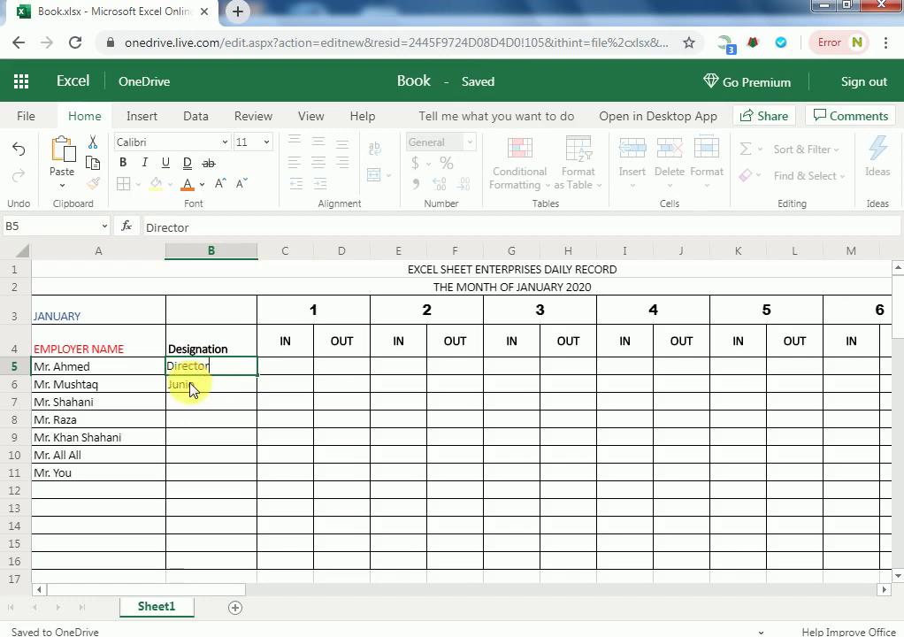
click(193, 388)
text(Manager)
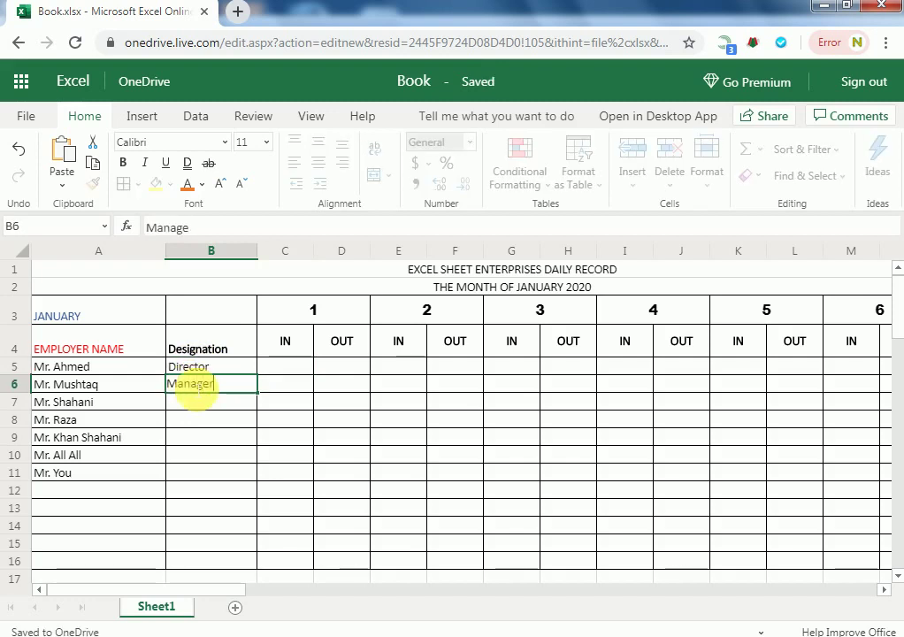
click(188, 409)
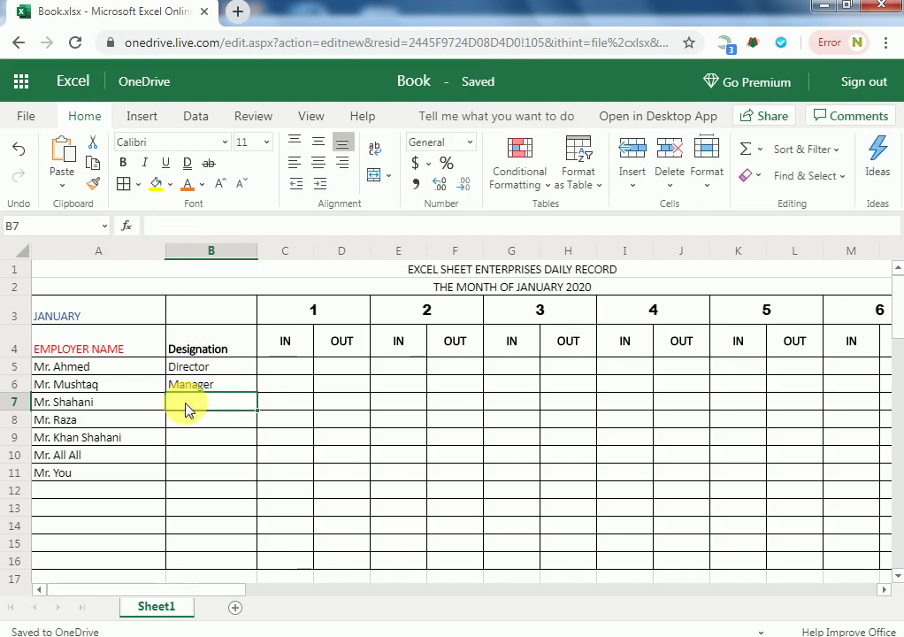
text(Ass. Manag)
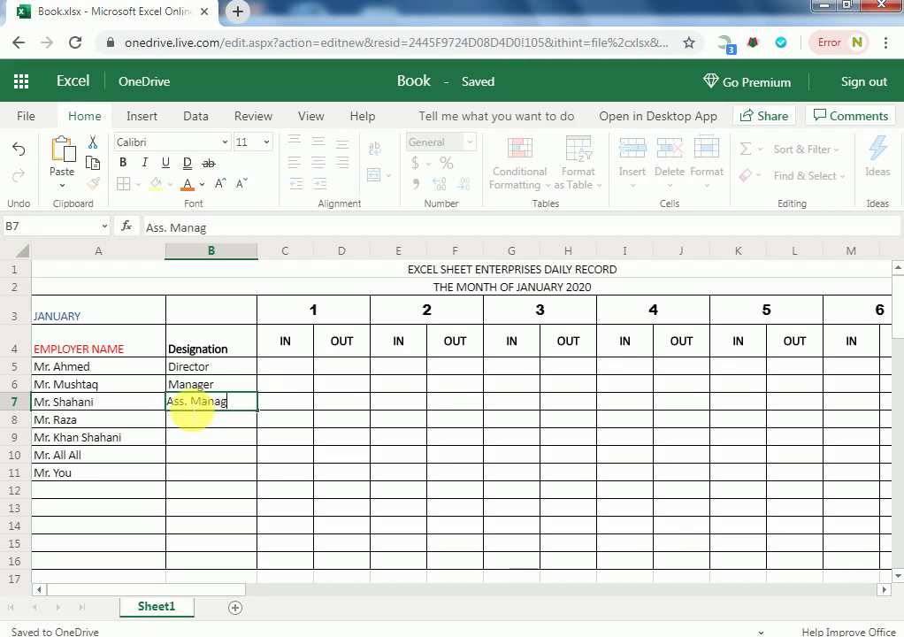
text(er)
click(188, 425)
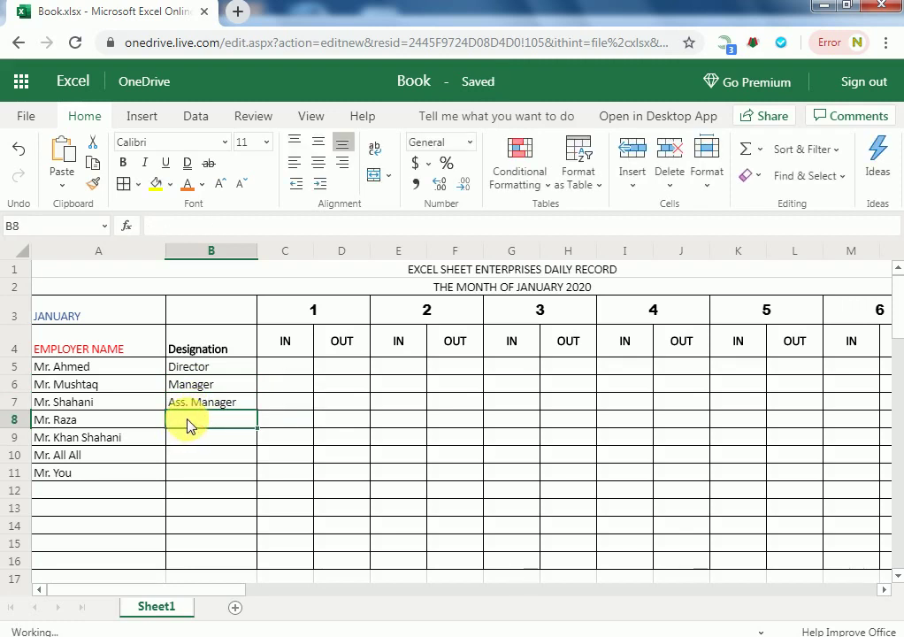
text(Officer)
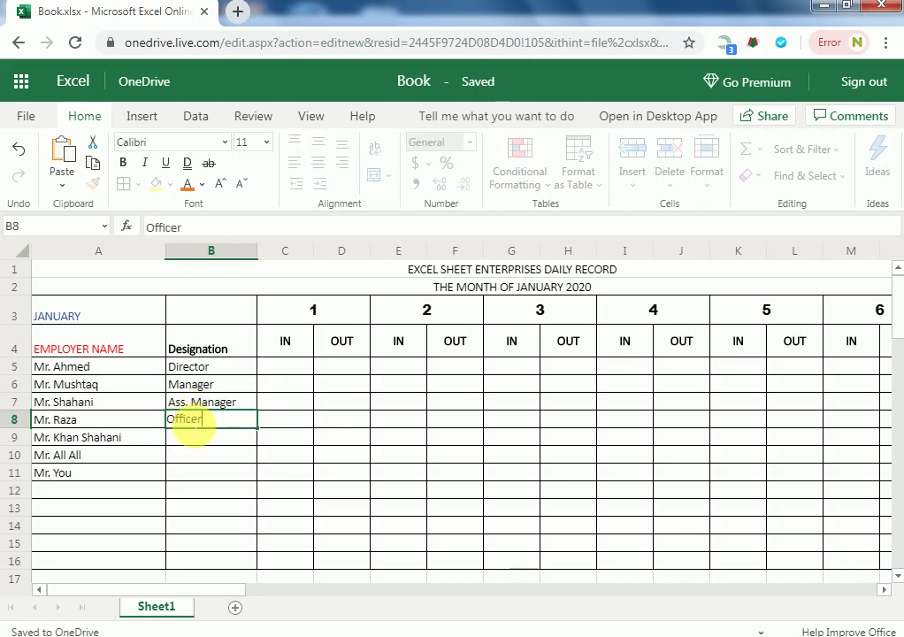
click(179, 444)
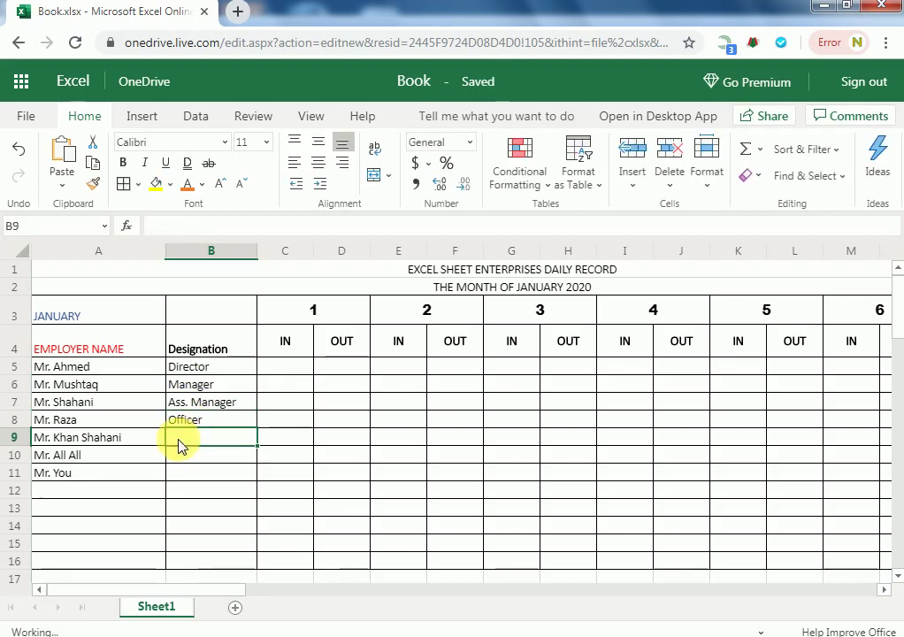
text(Junio)
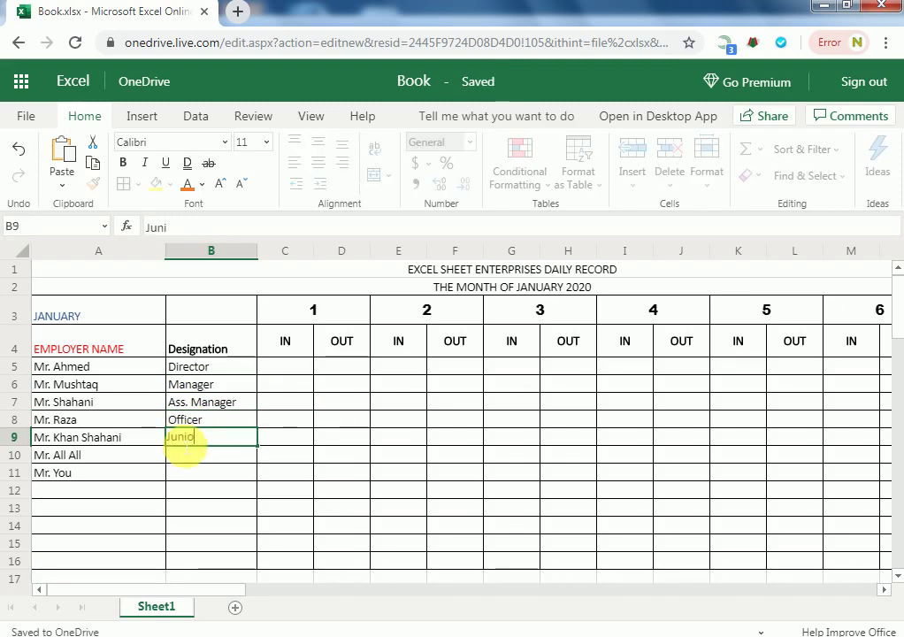
text(r Officer)
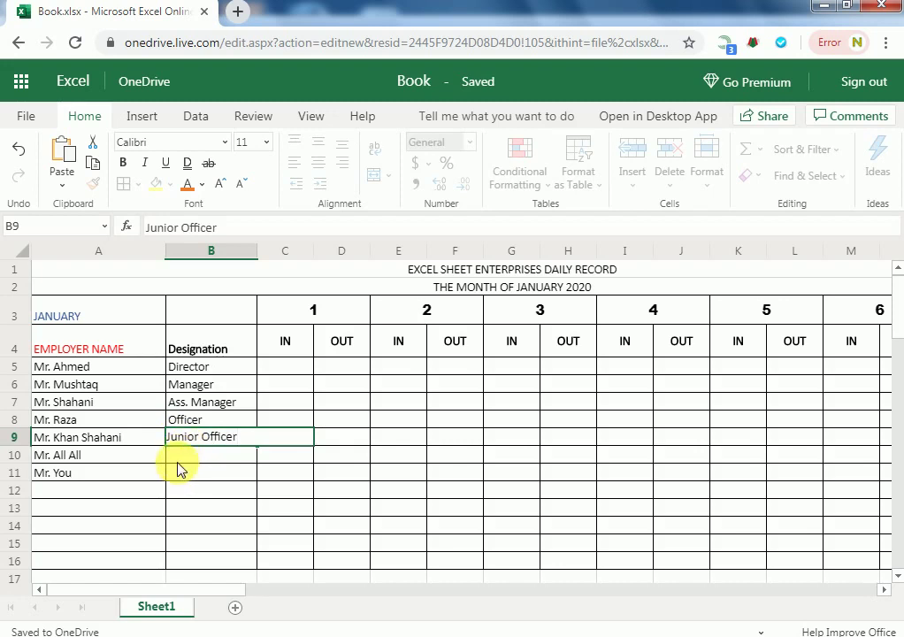
click(179, 460)
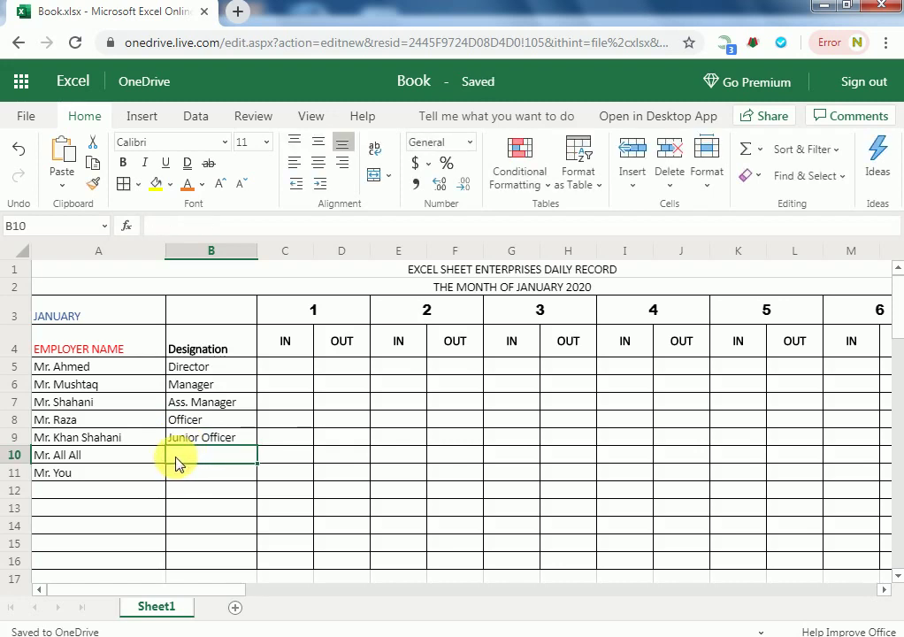
text(S)
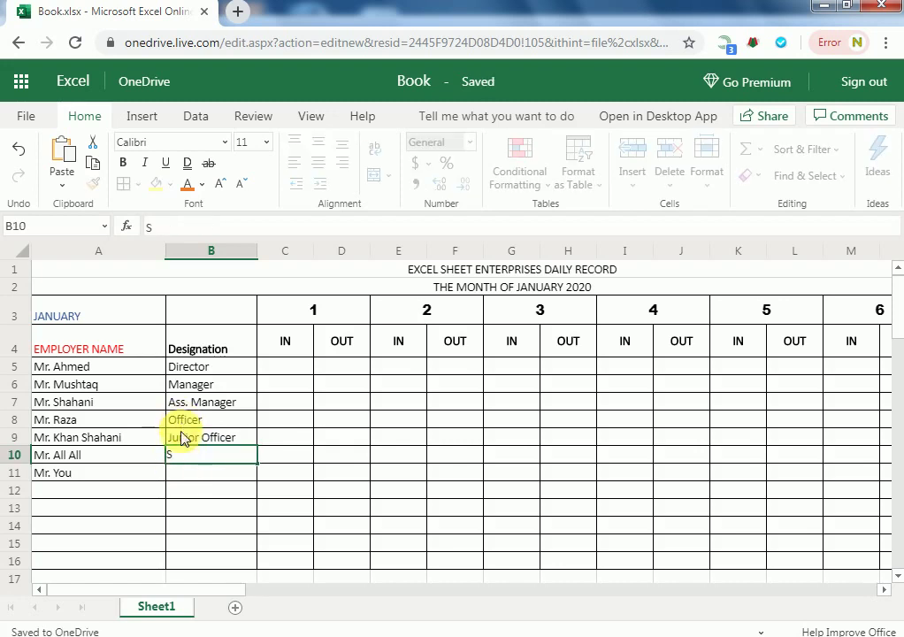
Fill in the designations S. Officer in B9, J. Officer in B10 and I.T Manager in B11.
click(181, 440)
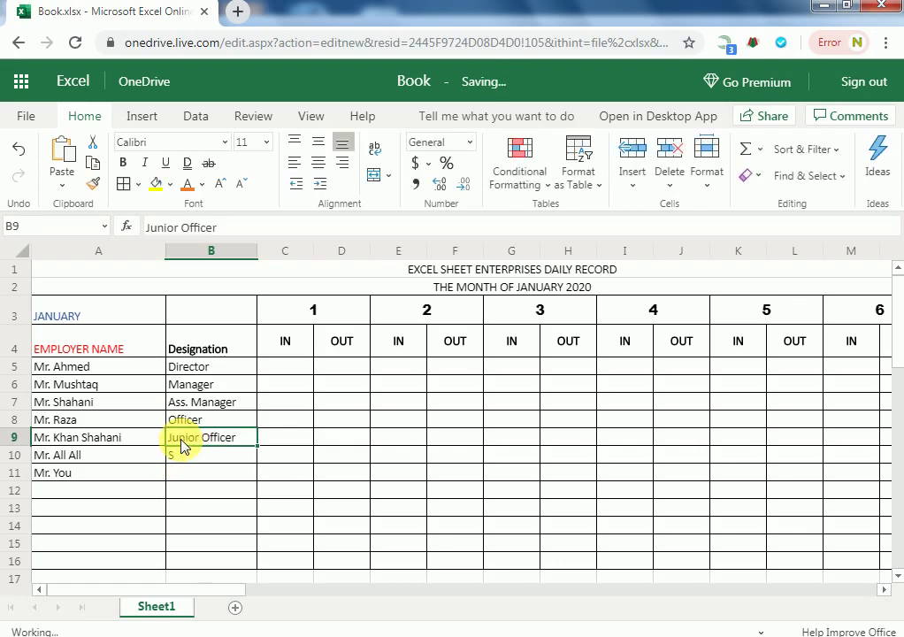
text(S)
key(alt+f)
click(181, 444)
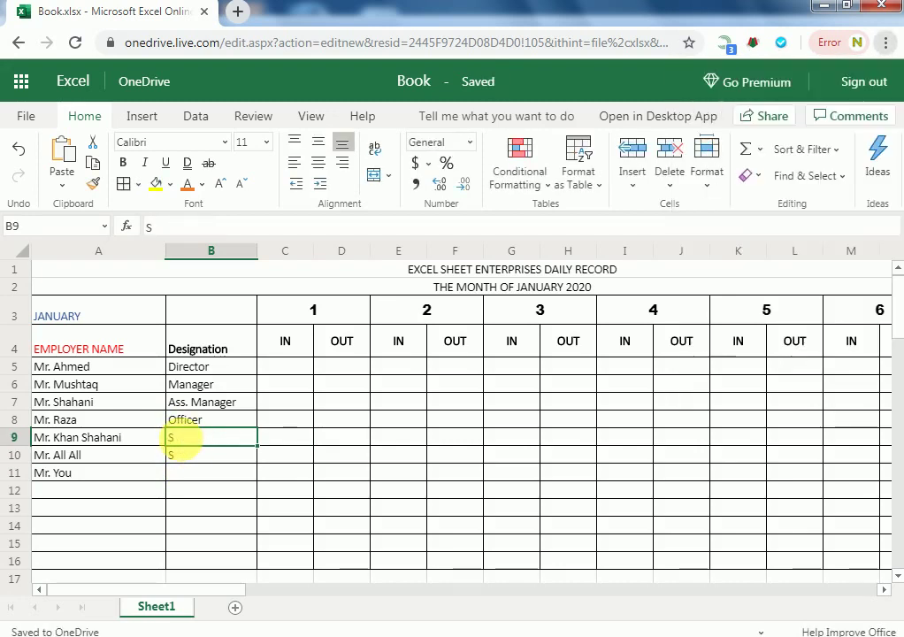
double_click(182, 444)
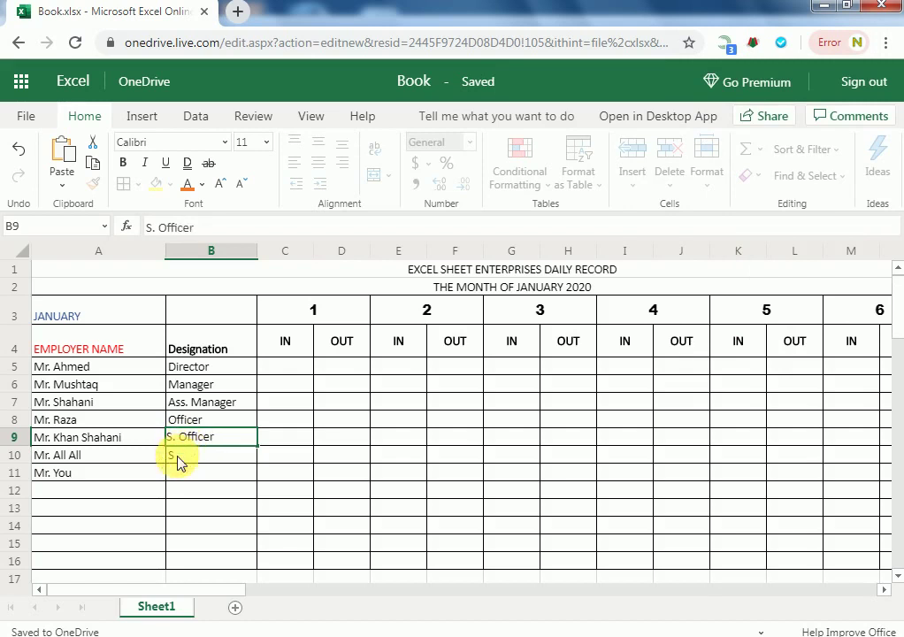
click(176, 457)
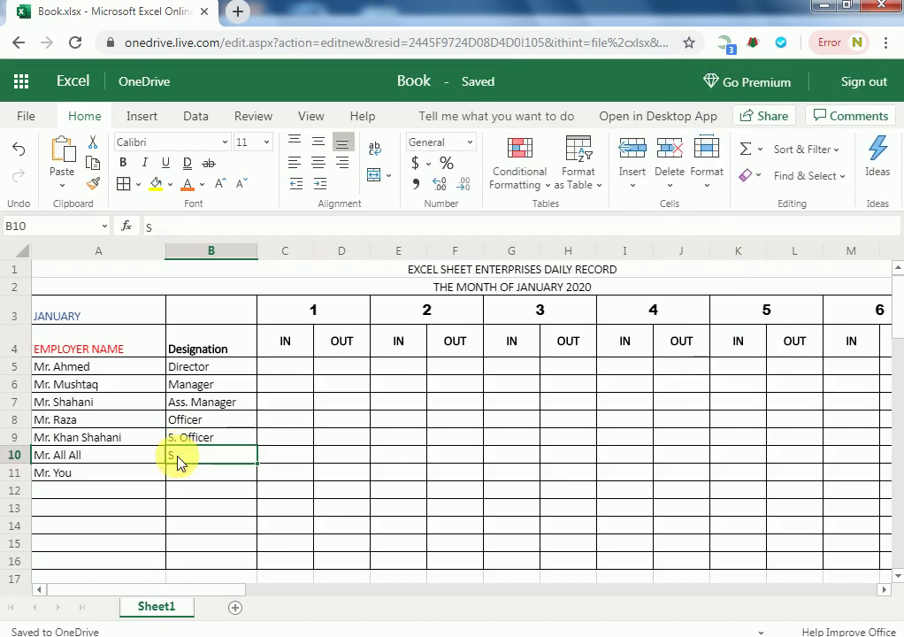
text(J. Officer)
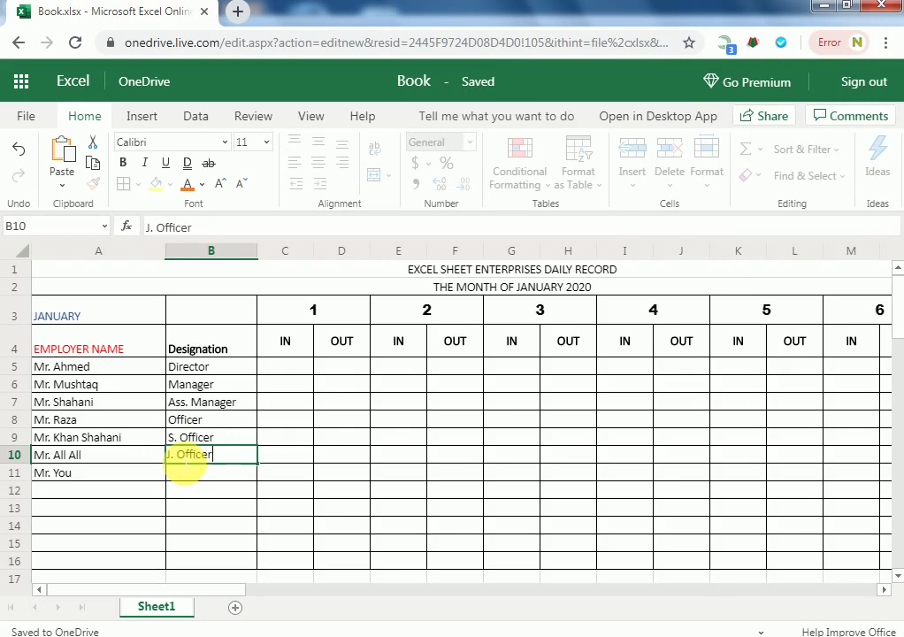
click(187, 478)
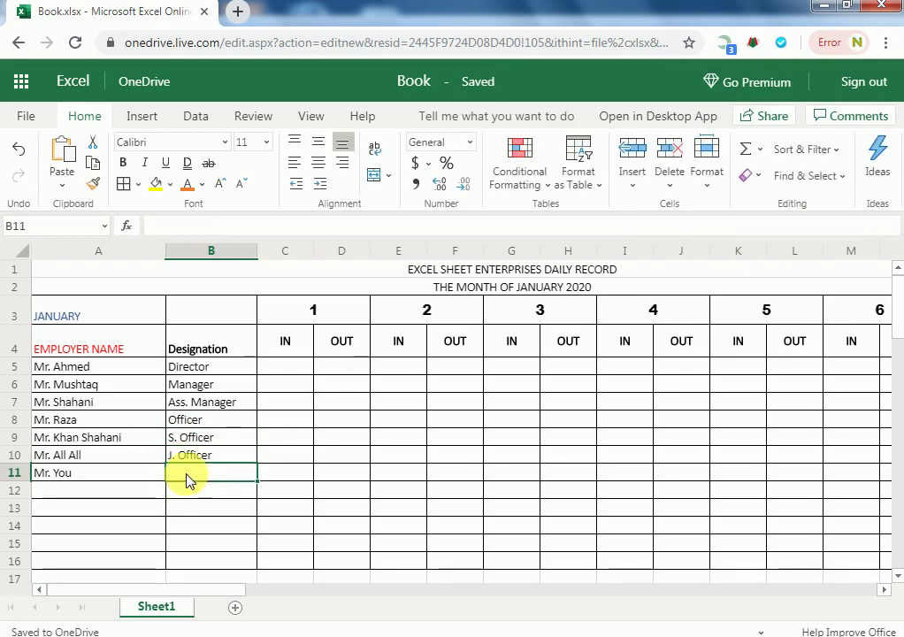
double_click(188, 477)
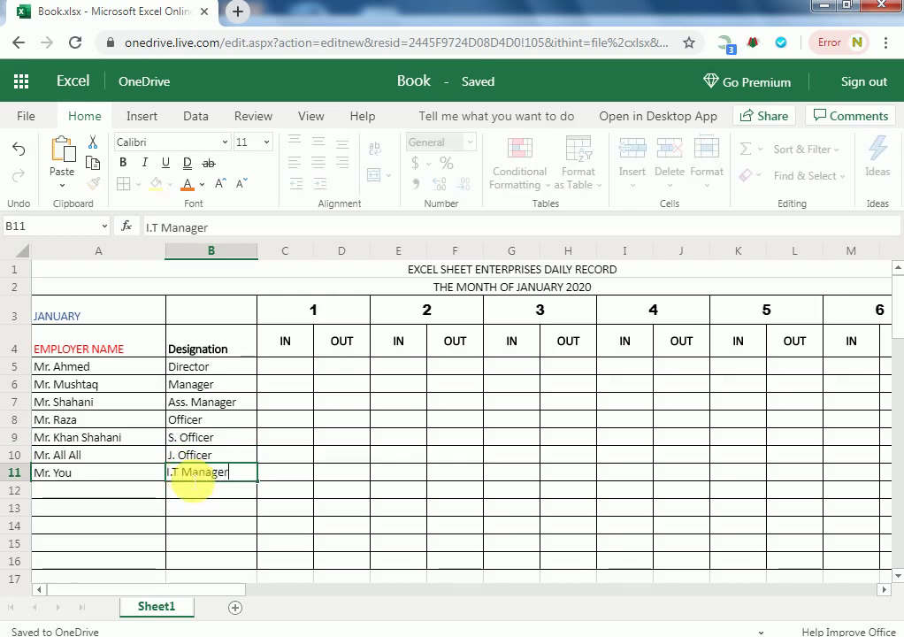
Enter the day 1 times for the first employee: 12:20 as IN in C5 and 6:00 as OUT in D5.
click(293, 371)
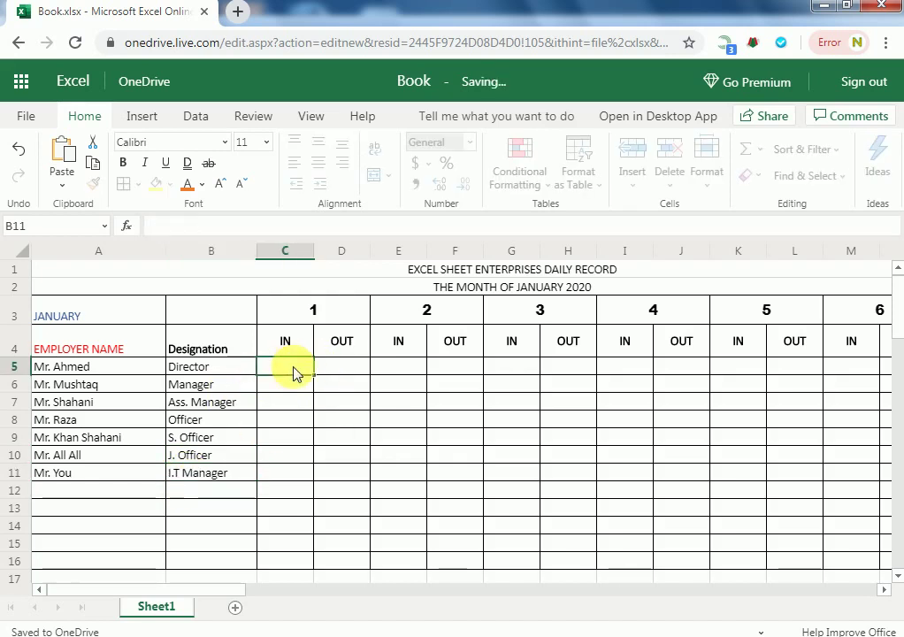
text(12:20)
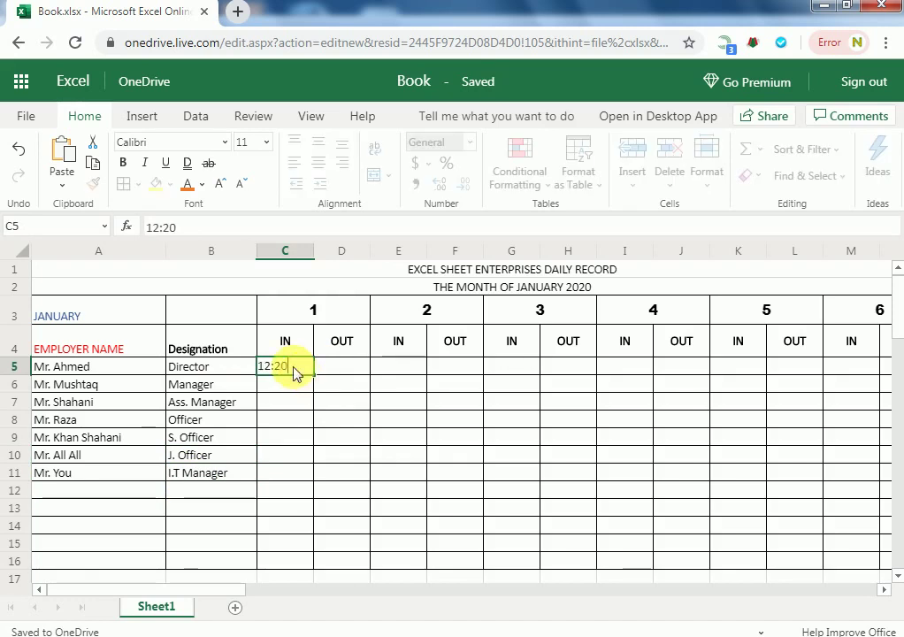
key(Return)
click(294, 371)
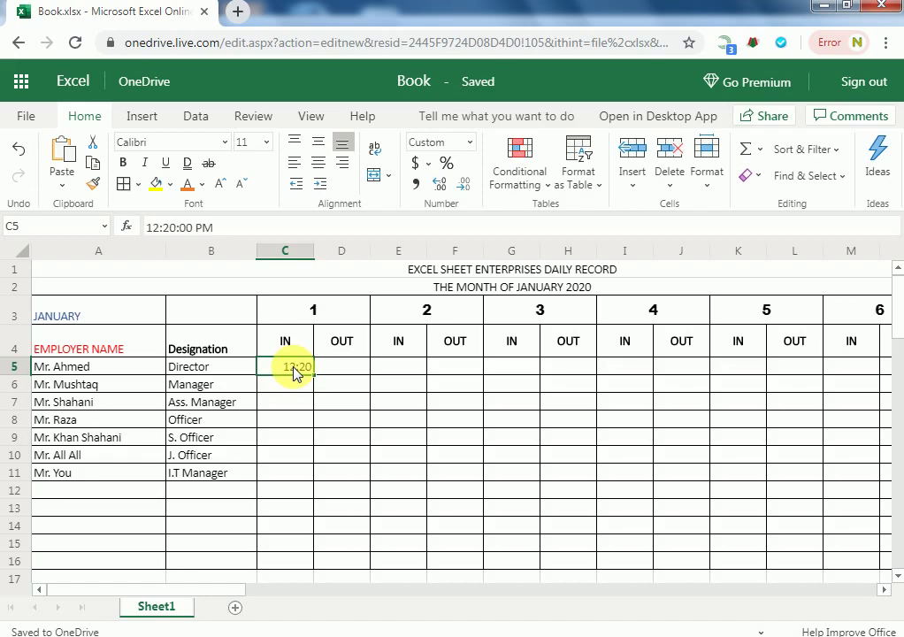
key(Tab)
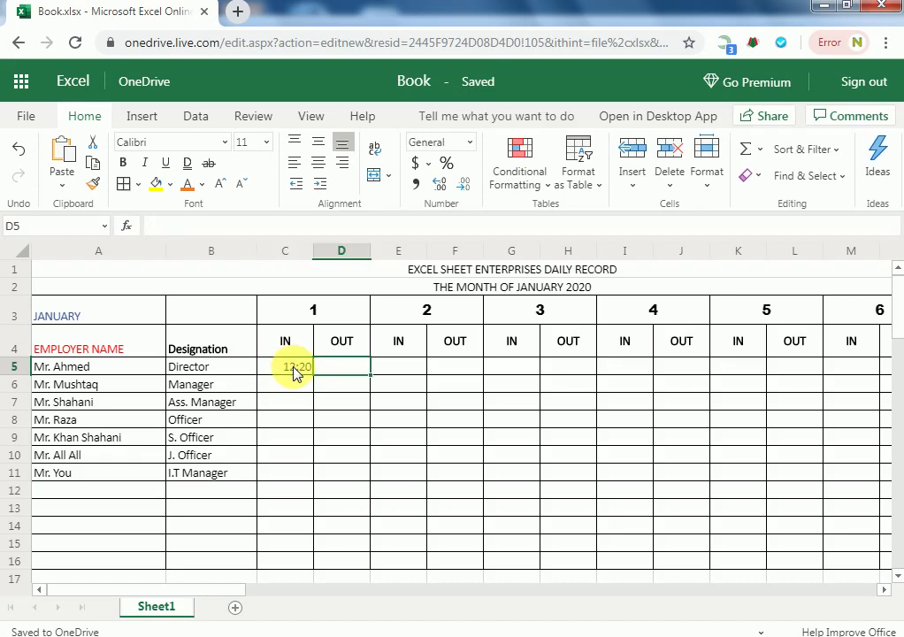
text(6:00)
key(Return)
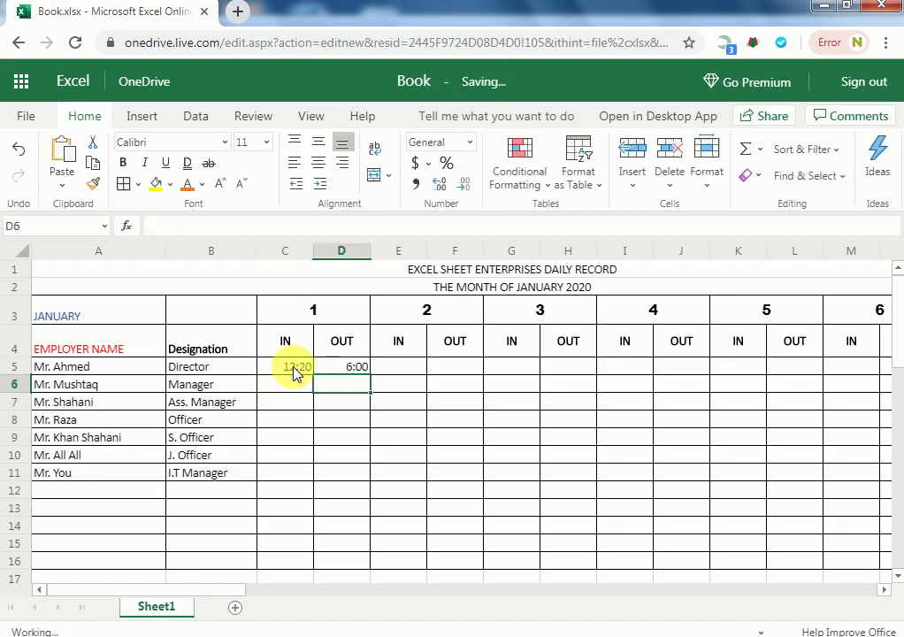
click(292, 366)
click(286, 393)
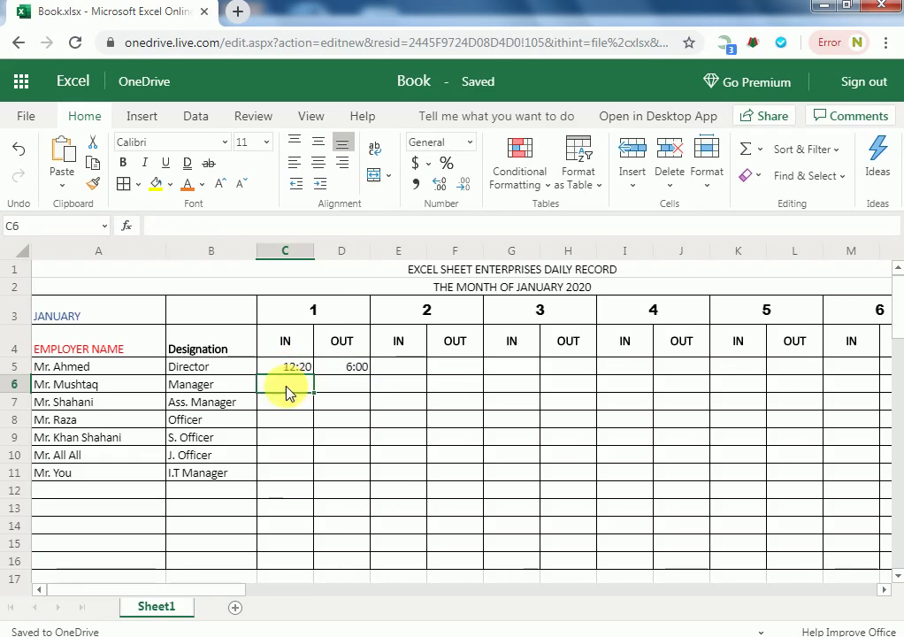
click(286, 367)
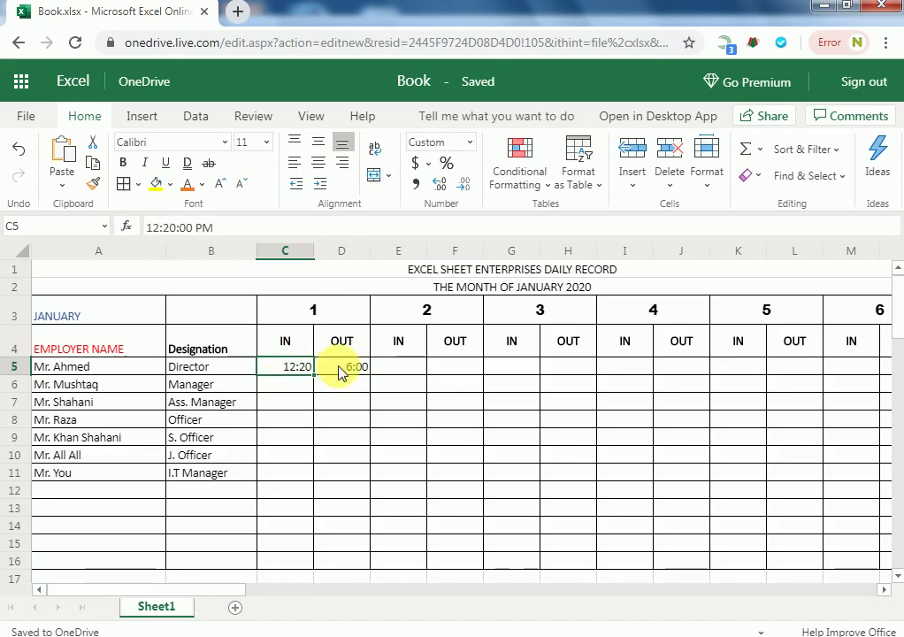
In Notepad, replace the note with one explaining that In is coming time and out is "outgoing/leav office time".
key(alt+Tab)
key(ctrl+a)
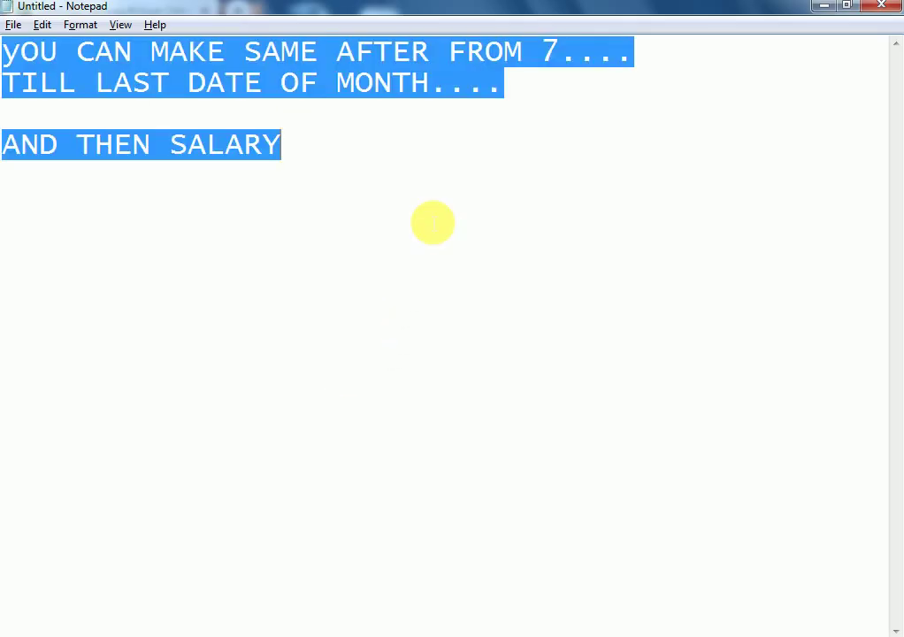
text(NOW )
text(In)
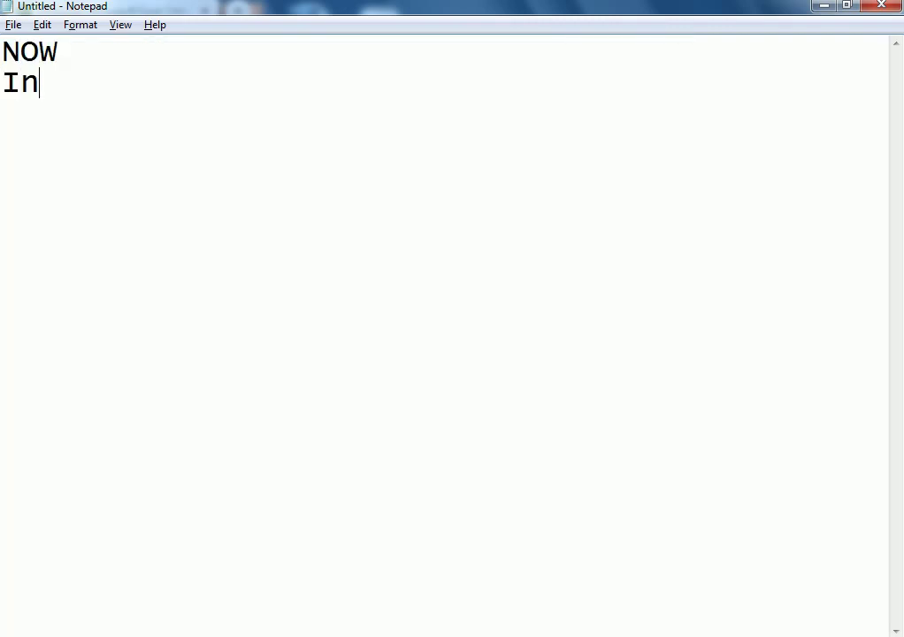
text( and OUT  )
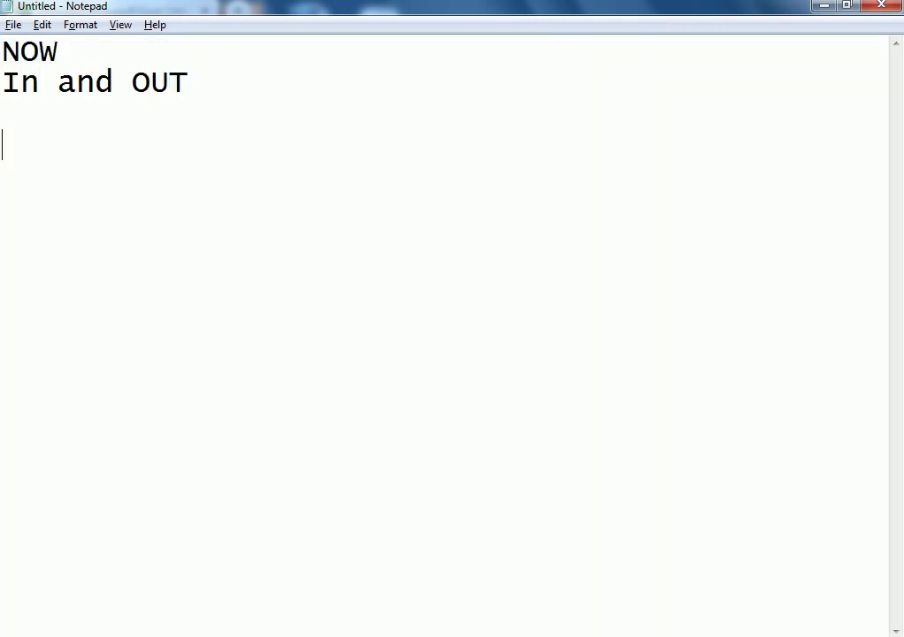
text(IOn)
key(BackSpace)
key(BackSpace)
text(n is coming time   )
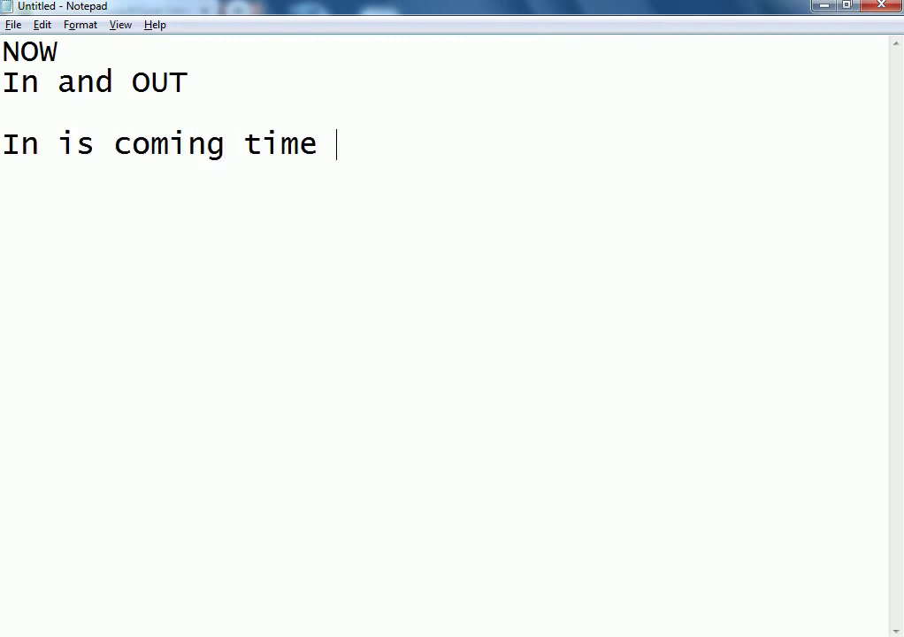
text(and out is )
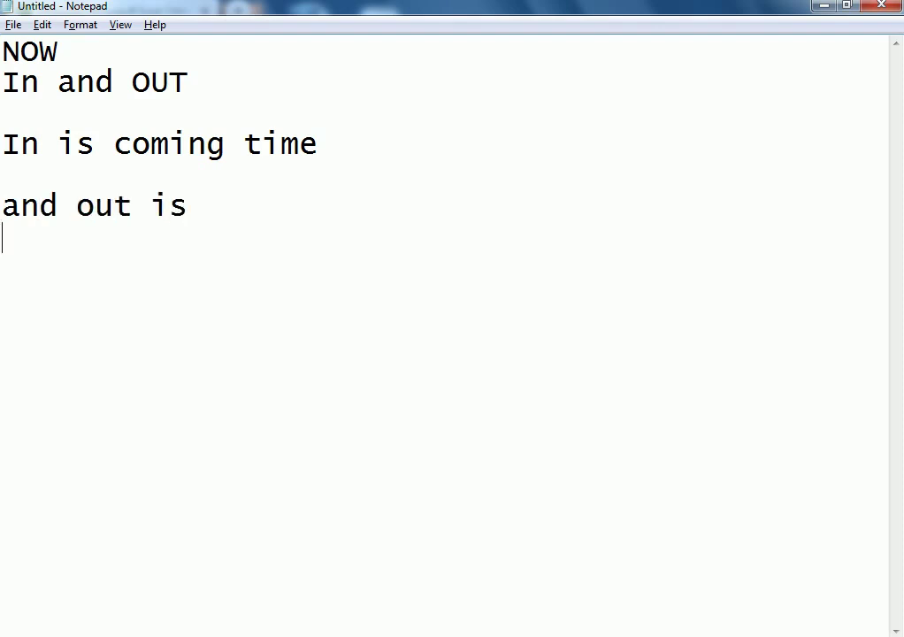
text(outgoing)
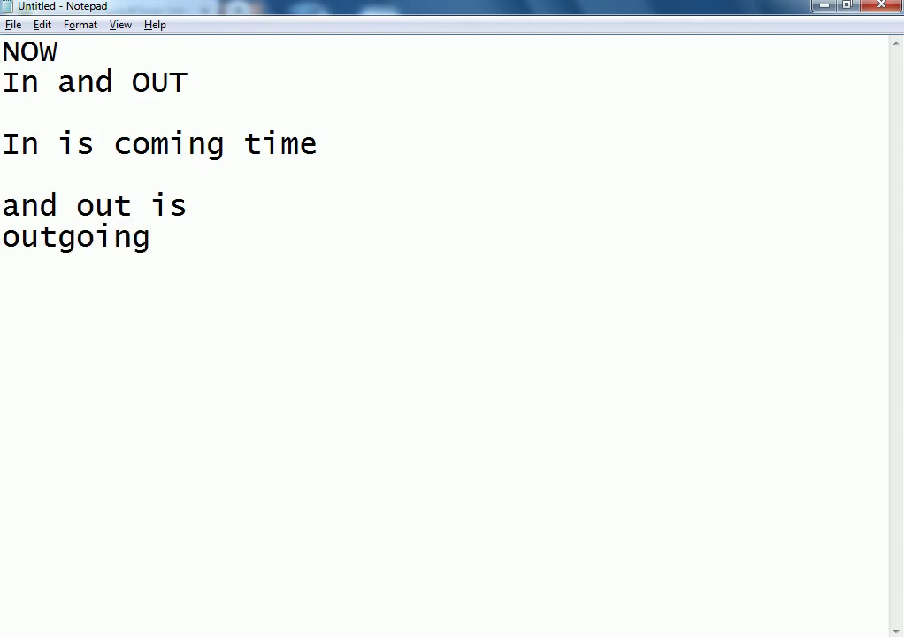
text(/leav office time)
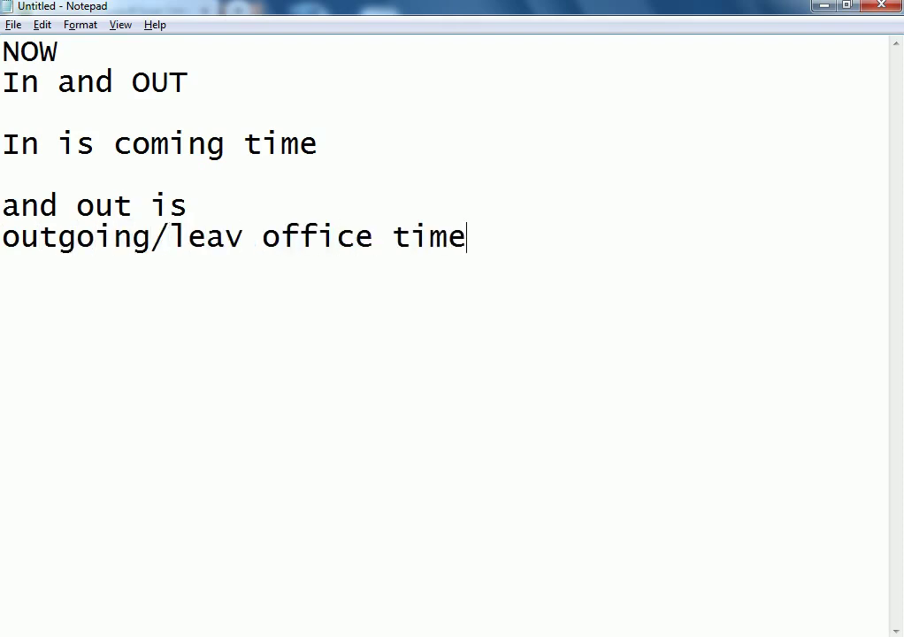
Clear the note and write "ITS JUST FOR EXCEL Learning...." in its place.
key(ctrl+a)
key(BackSpace)
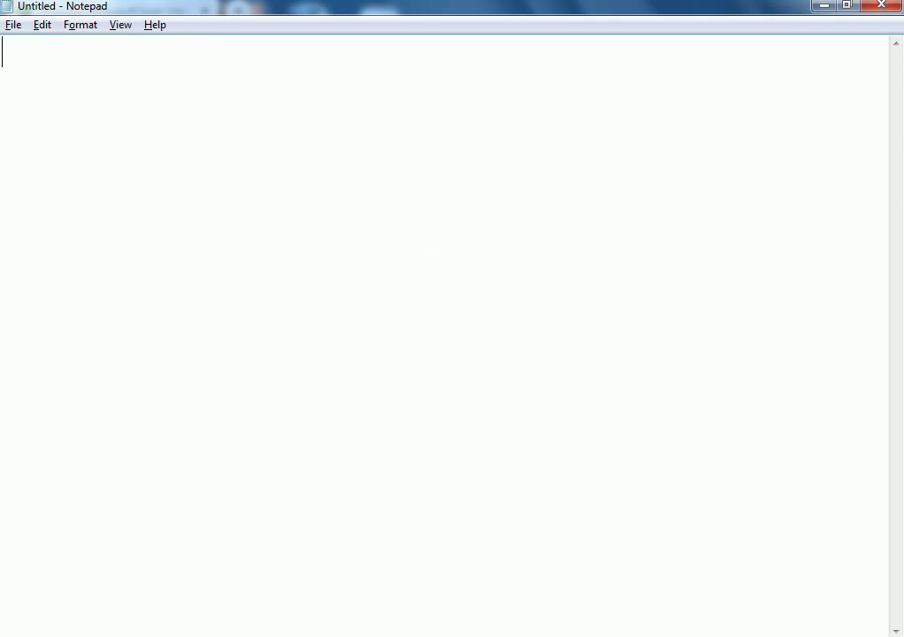
text(ITS J)
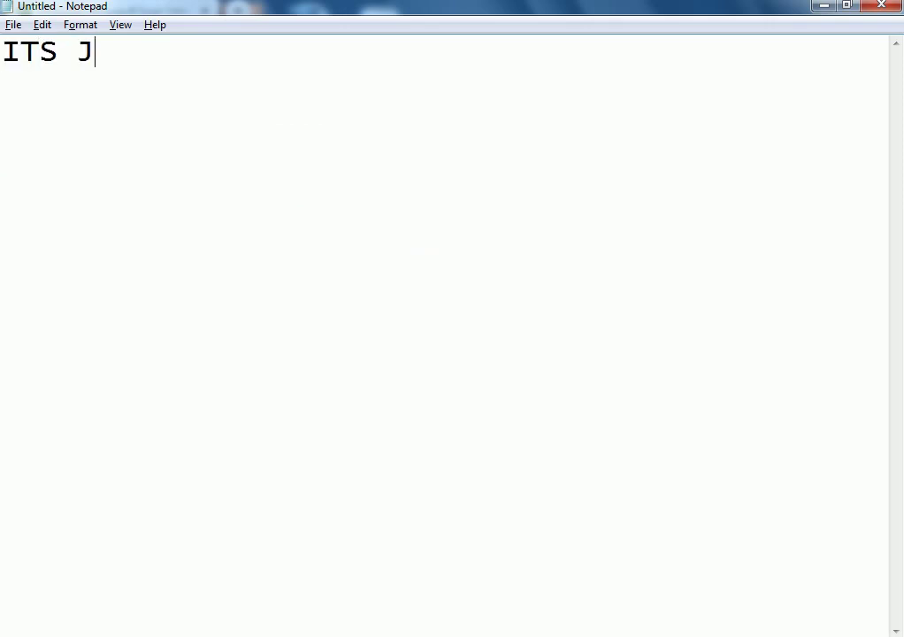
text(UST FOR EX)
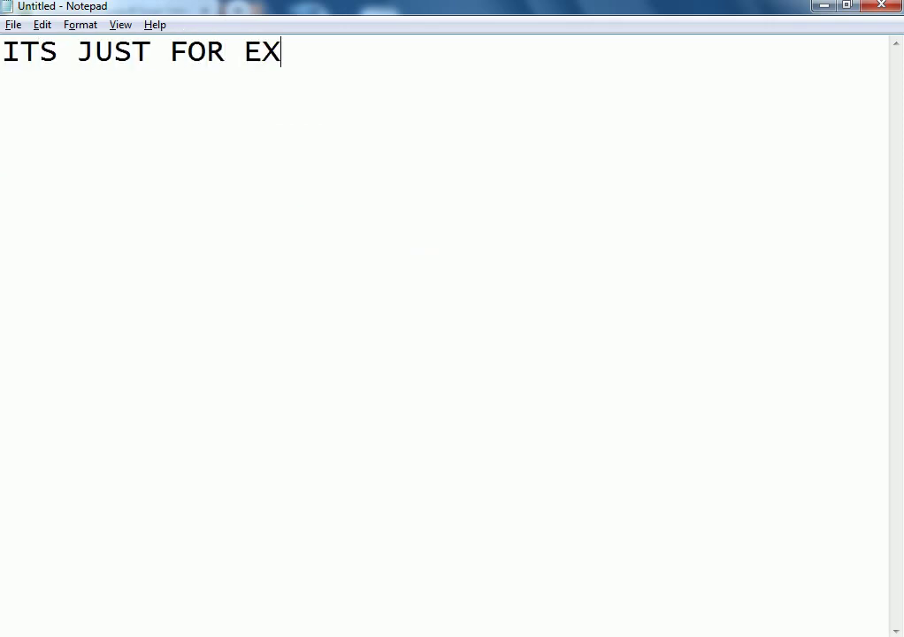
text(CEL Learning....)
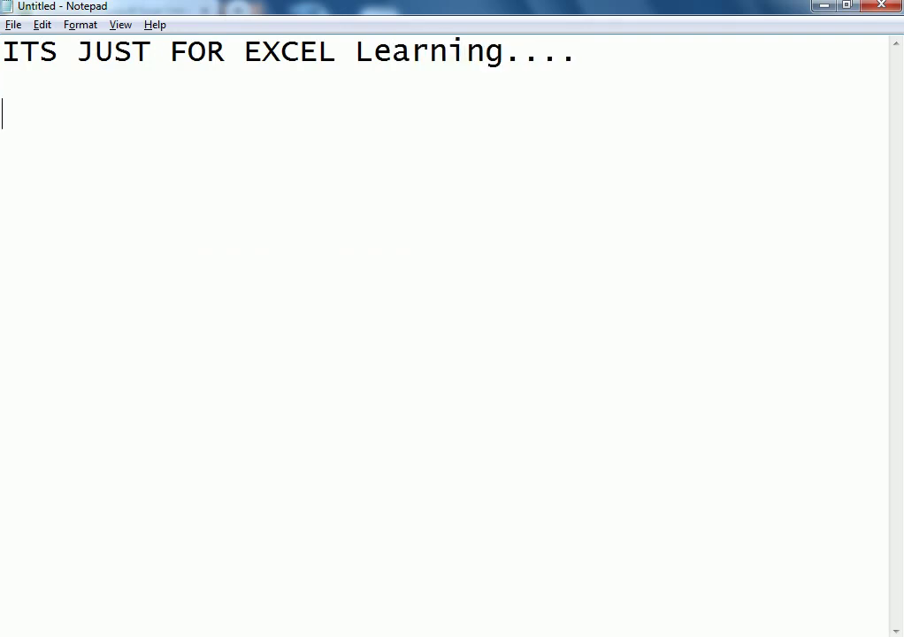
Replace the note's text with "HOPE U UNDERSTOOD".
key(ctrl+a)
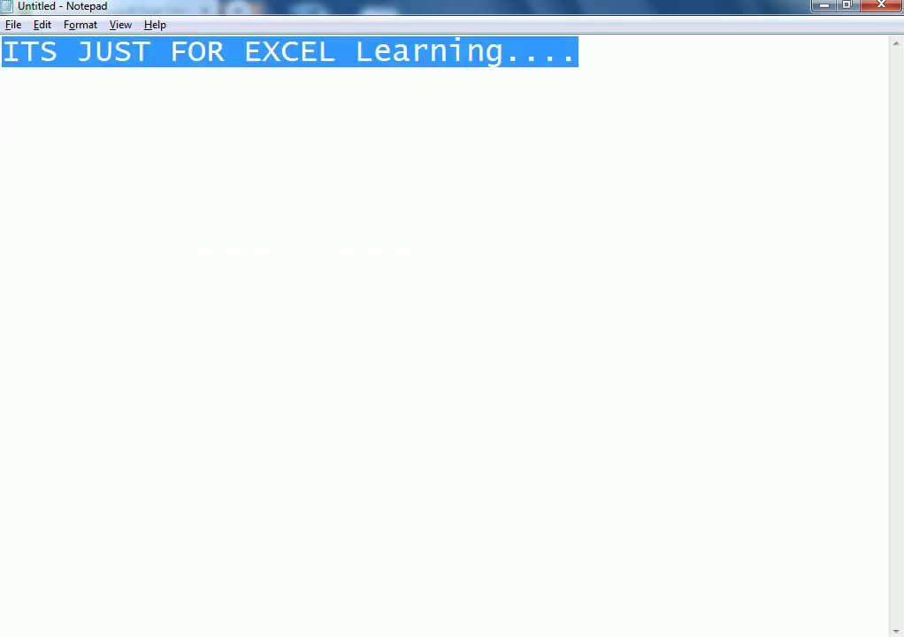
text(HOW)
key(BackSpace)
text(PE)
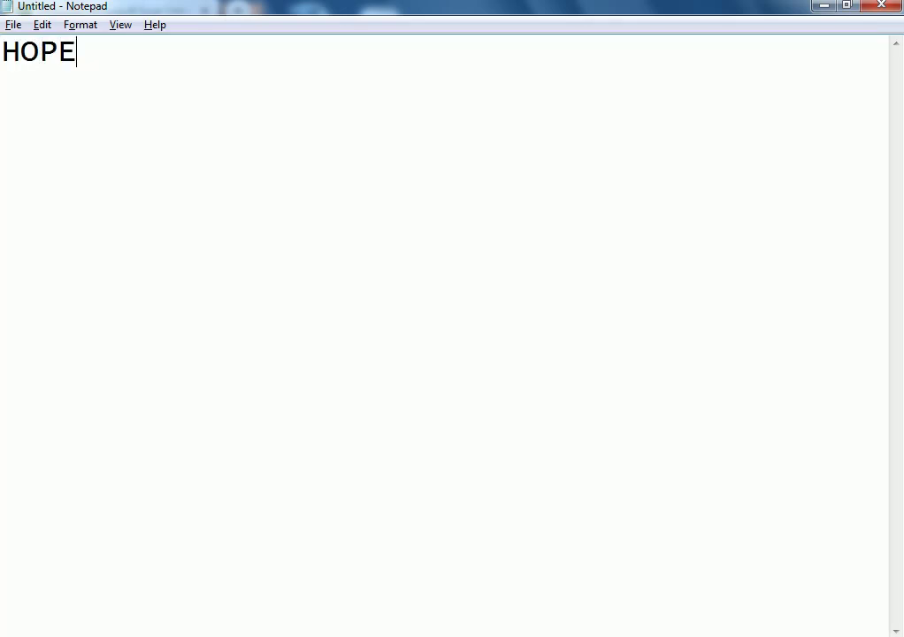
text( U UNDERSTOOD)
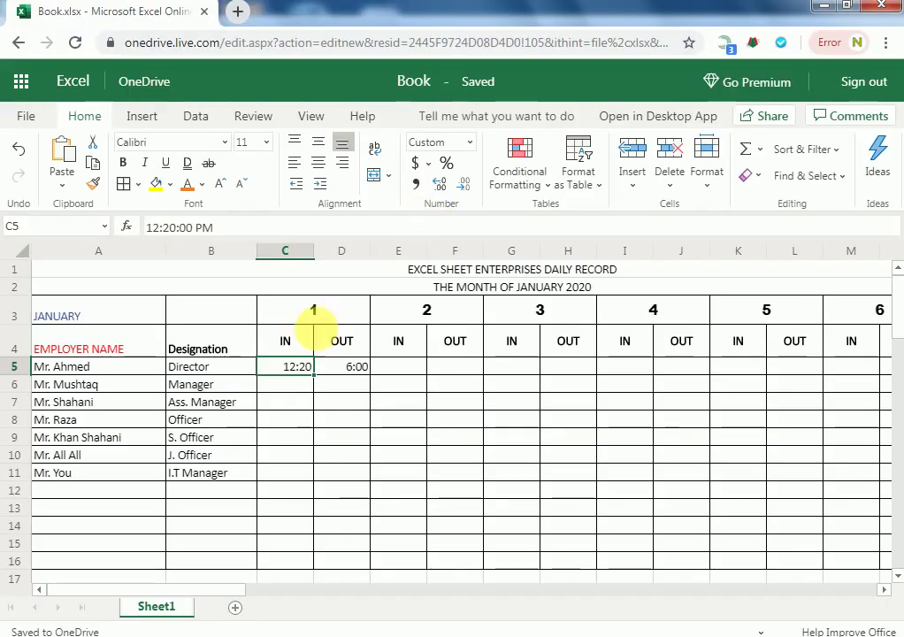
In the Excel workbook, apply a thick outside border around the day 1 block, C3:D16.
click(301, 317)
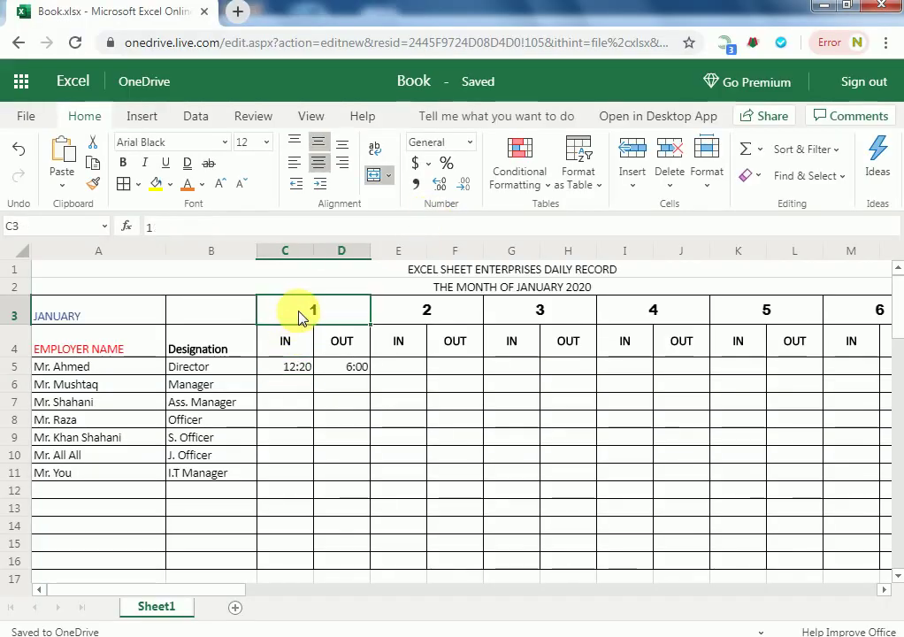
shift+click(354, 562)
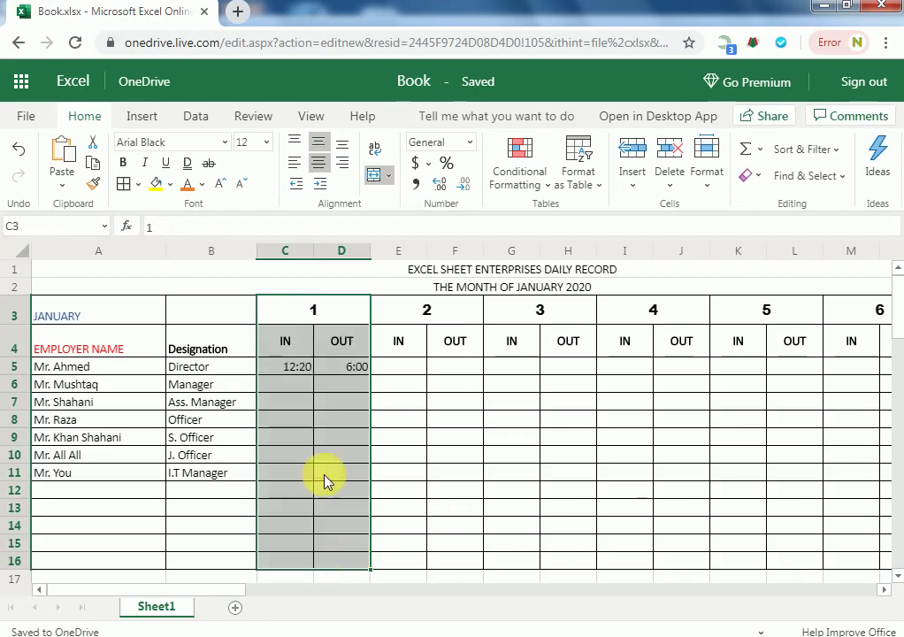
click(137, 183)
click(187, 276)
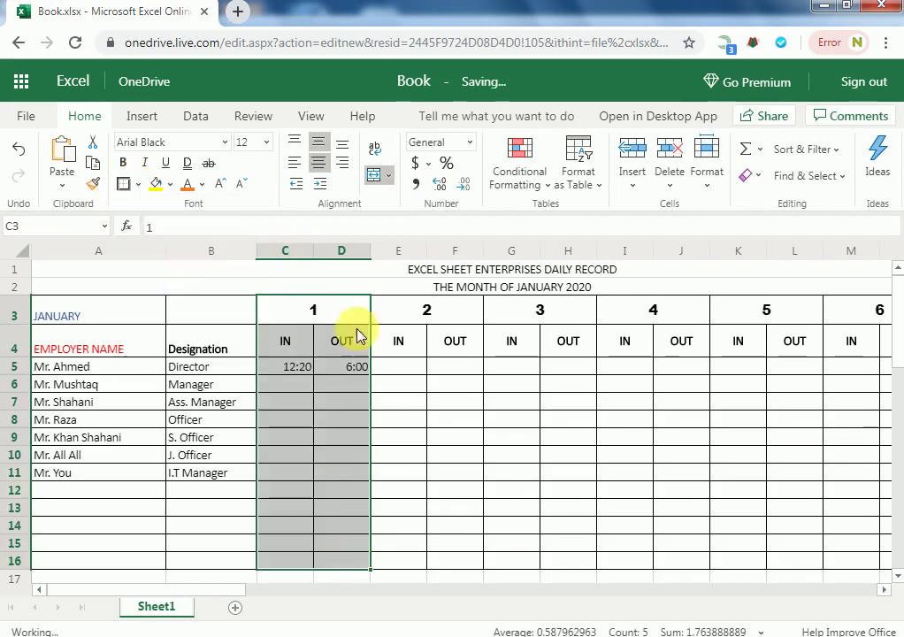
click(397, 339)
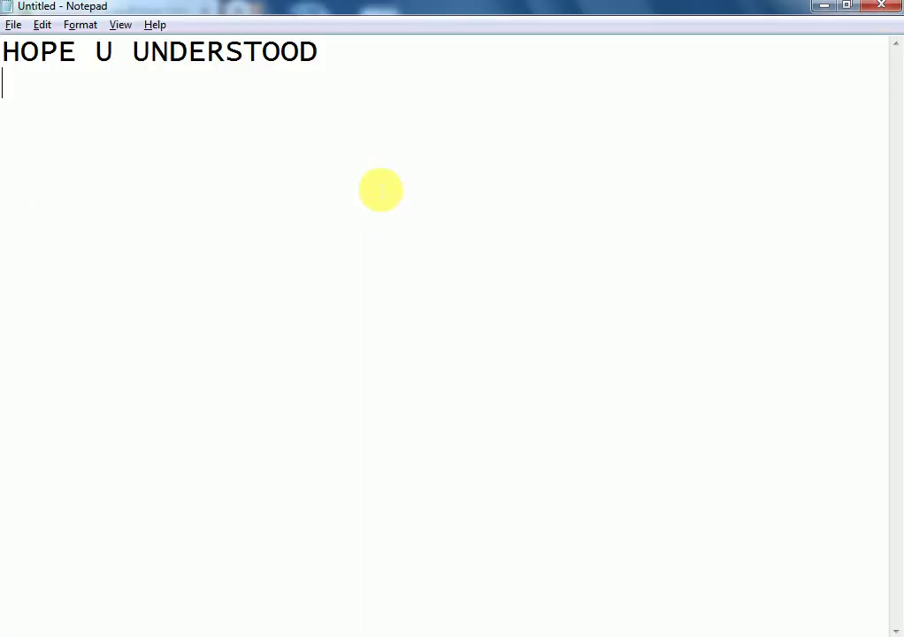
Switch to Notepad and replace the note with "Make MORE BOLD".
key(ctrl+a)
text(Make MORE BOLD)
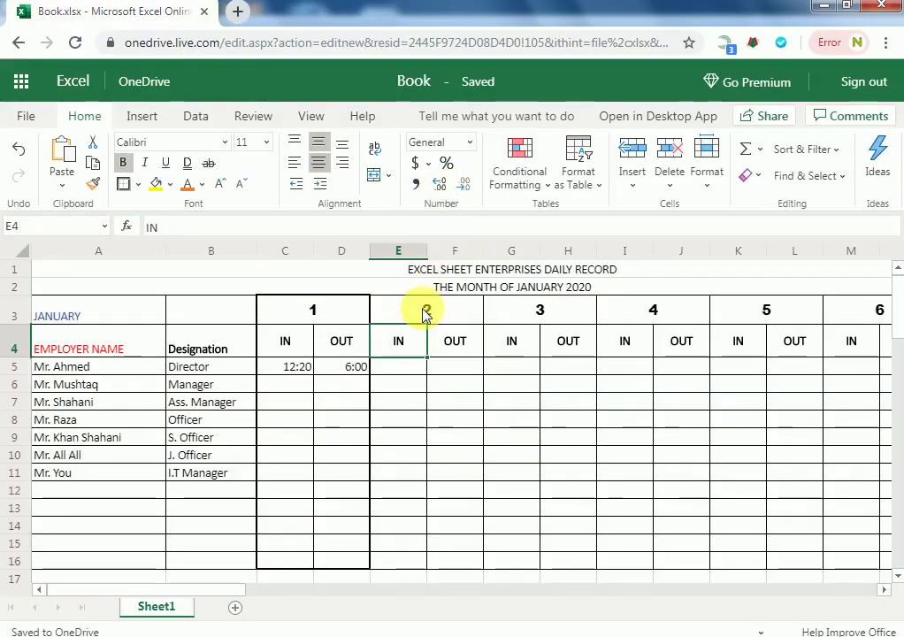
In the Excel sheet, format the JANUARY cell A3 as 18 pt bold, centred horizontally and vertically.
click(423, 307)
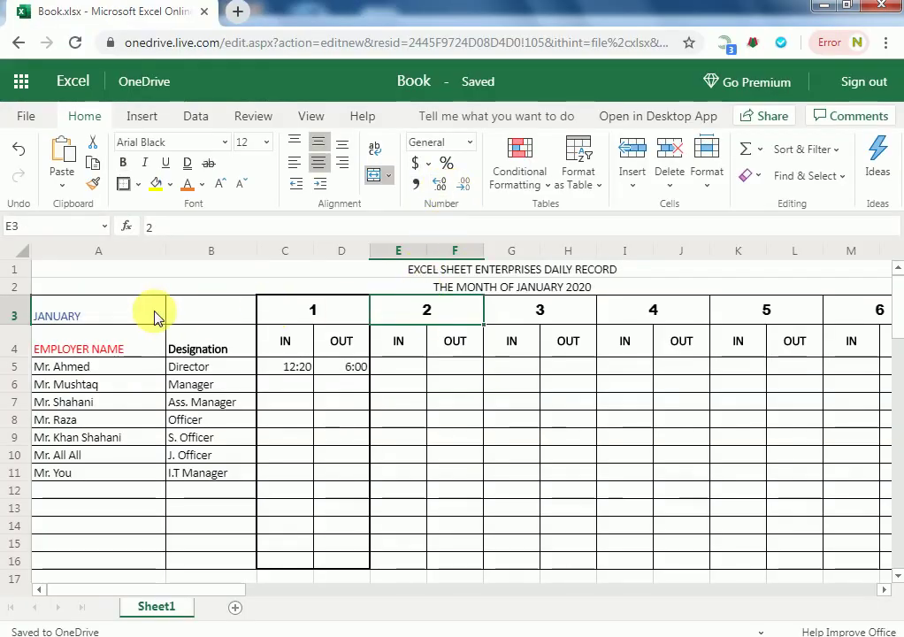
click(91, 312)
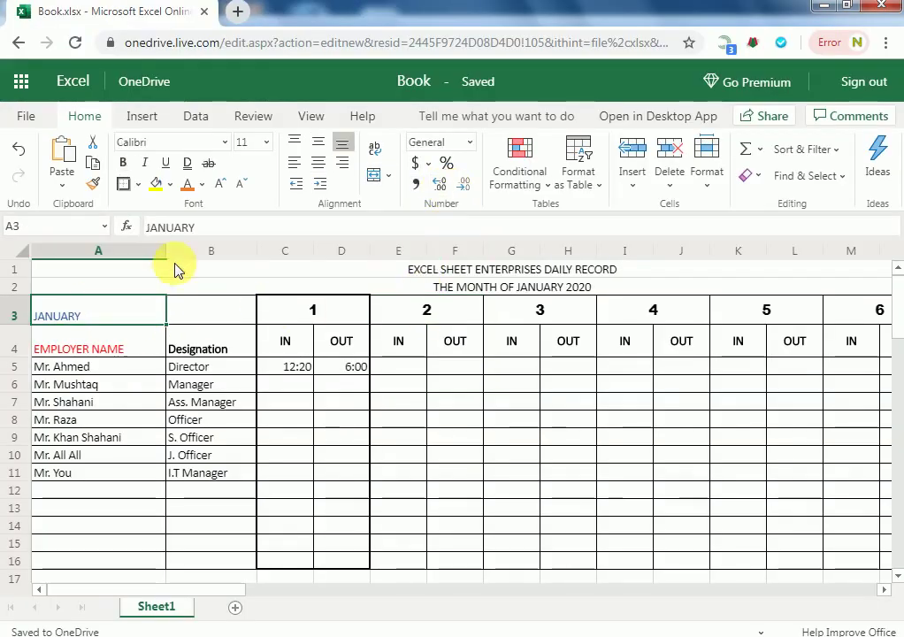
click(265, 143)
click(245, 317)
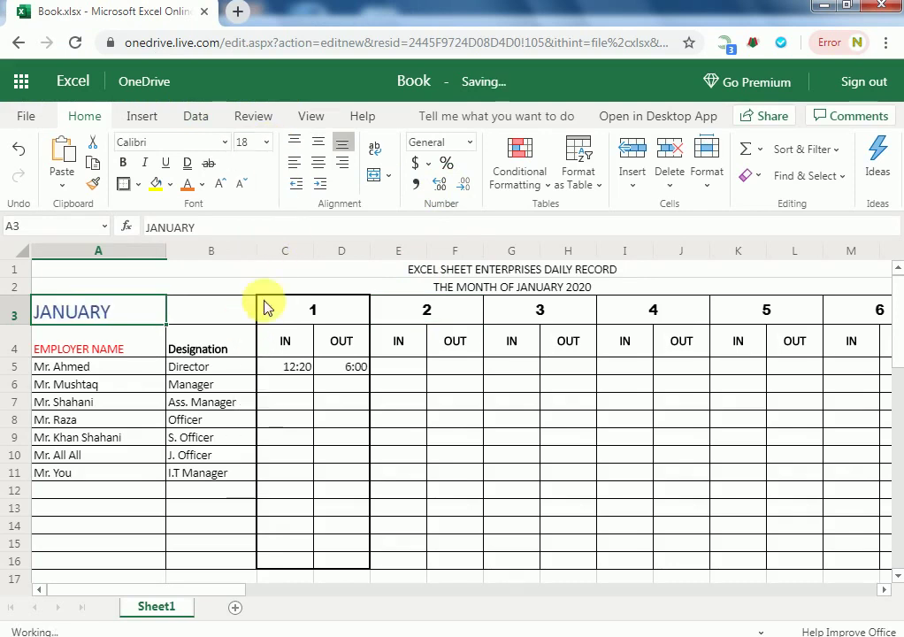
click(317, 145)
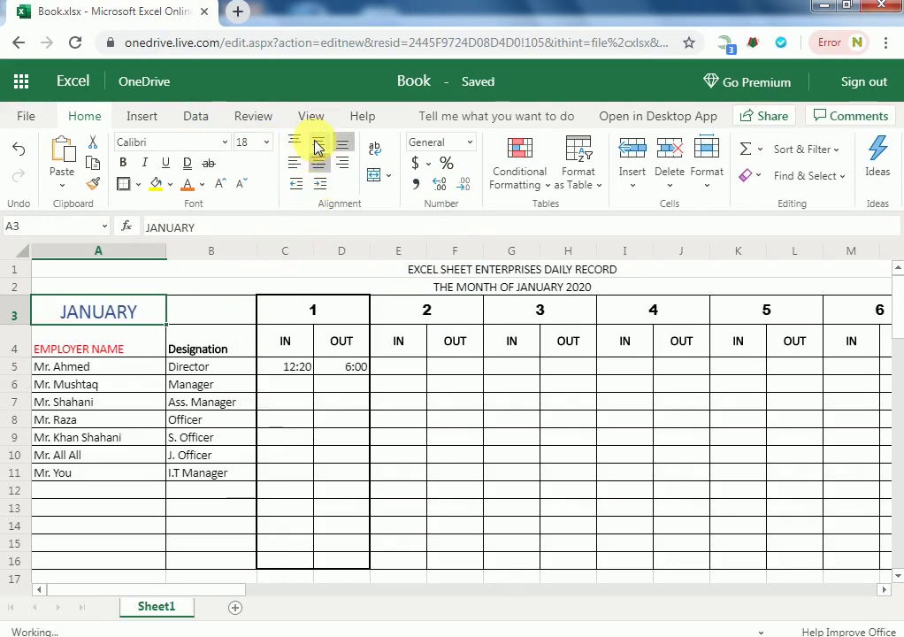
click(317, 145)
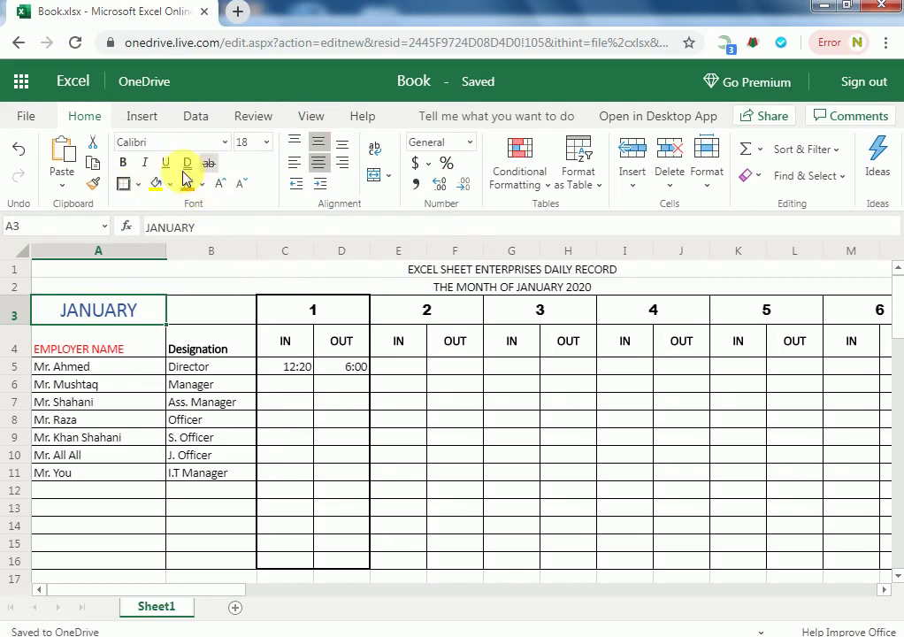
click(123, 165)
click(232, 329)
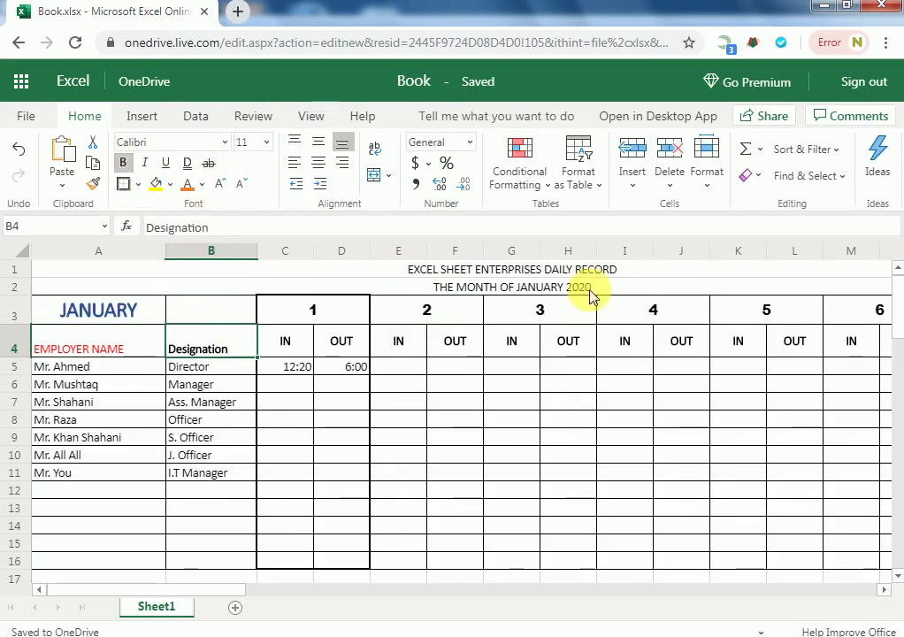
Set the font size of the two title rows, 1 and 2, to 12.
drag(619, 270, 605, 292)
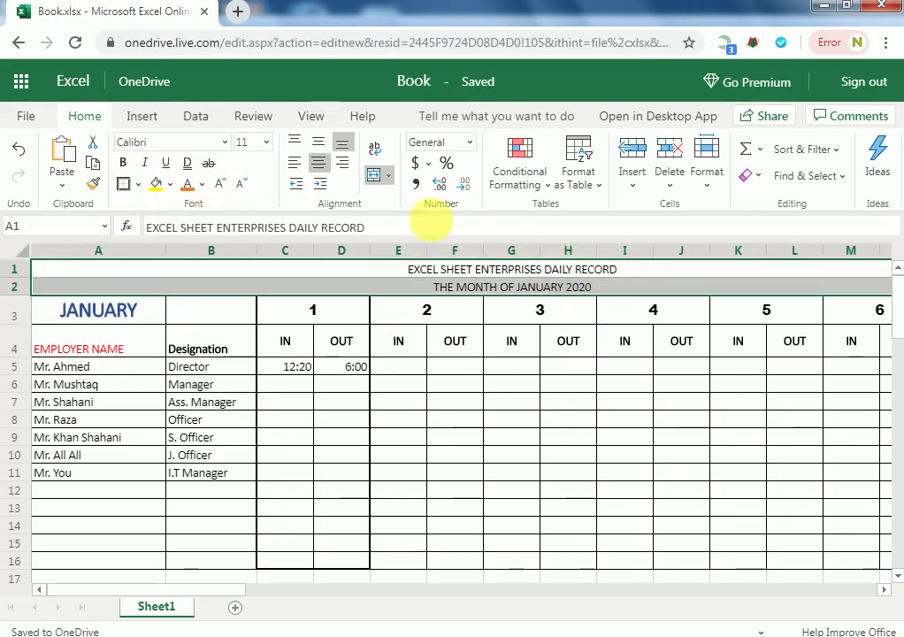
click(267, 144)
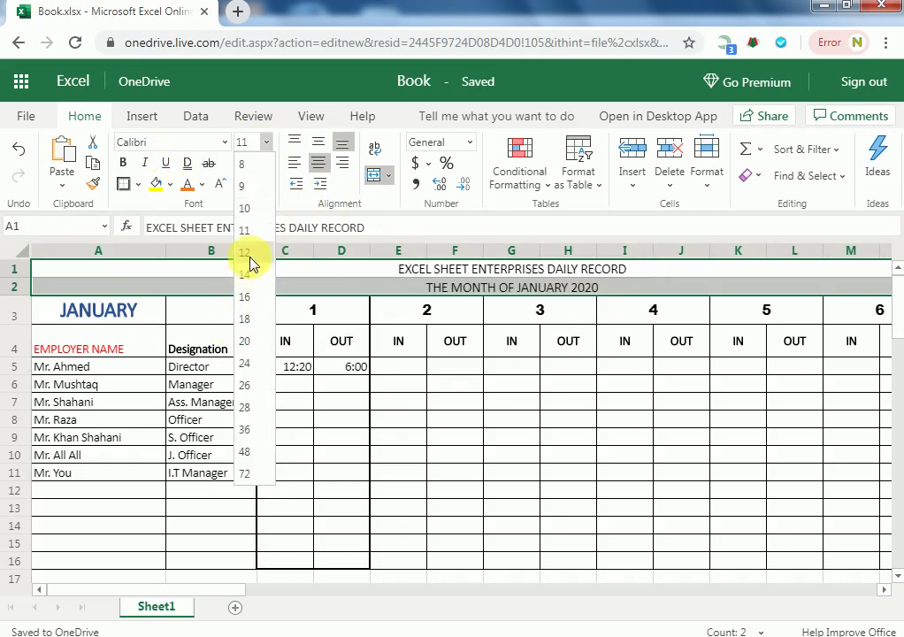
click(248, 255)
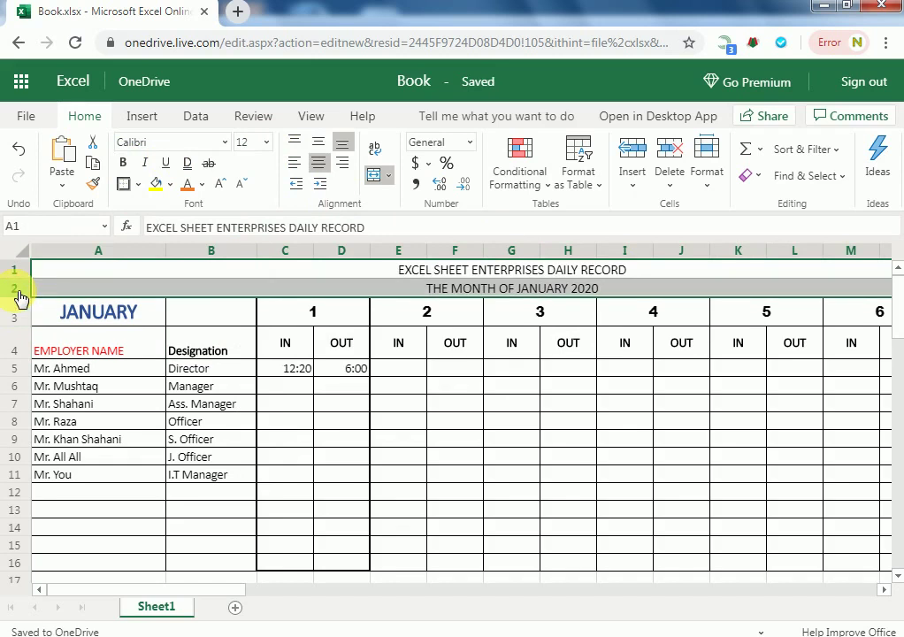
Increase the height of row 2 to roughly double and widen column A slightly.
drag(26, 297, 32, 319)
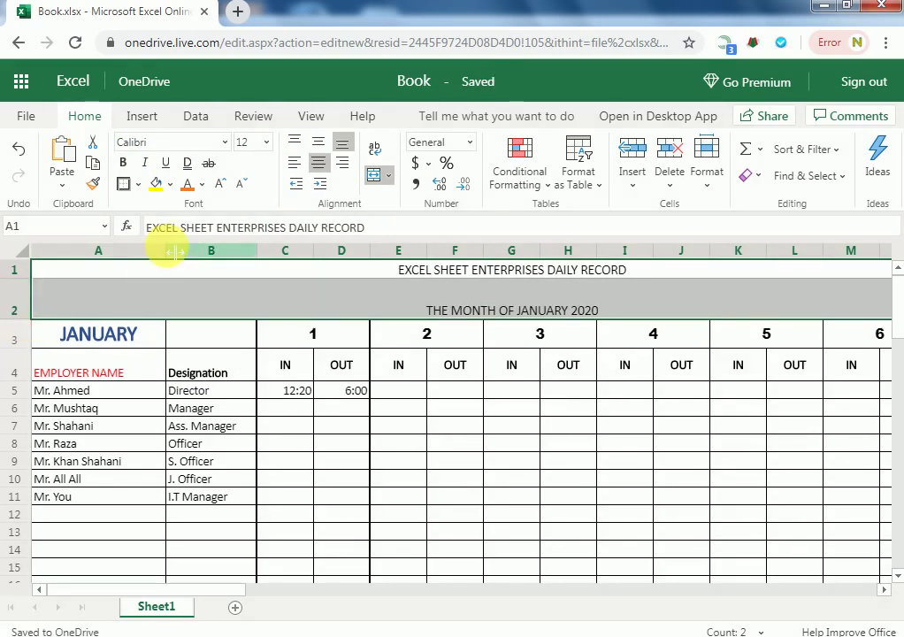
drag(166, 244, 185, 250)
click(196, 309)
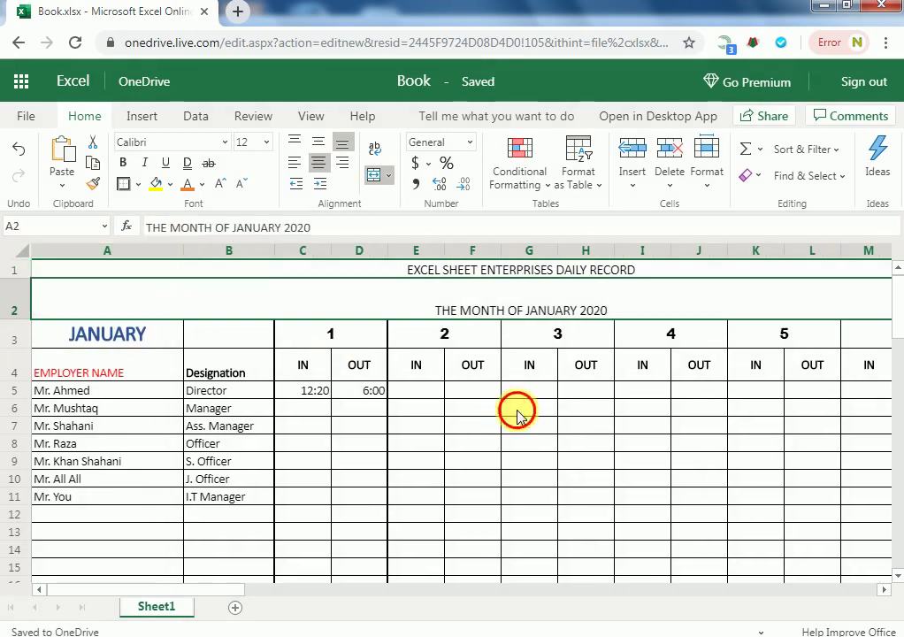
click(520, 409)
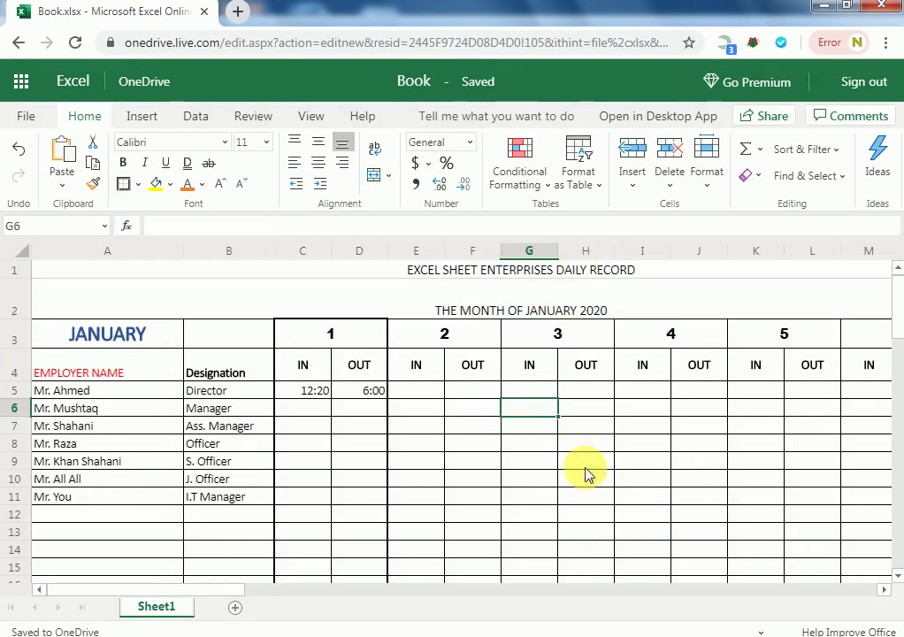
click(402, 445)
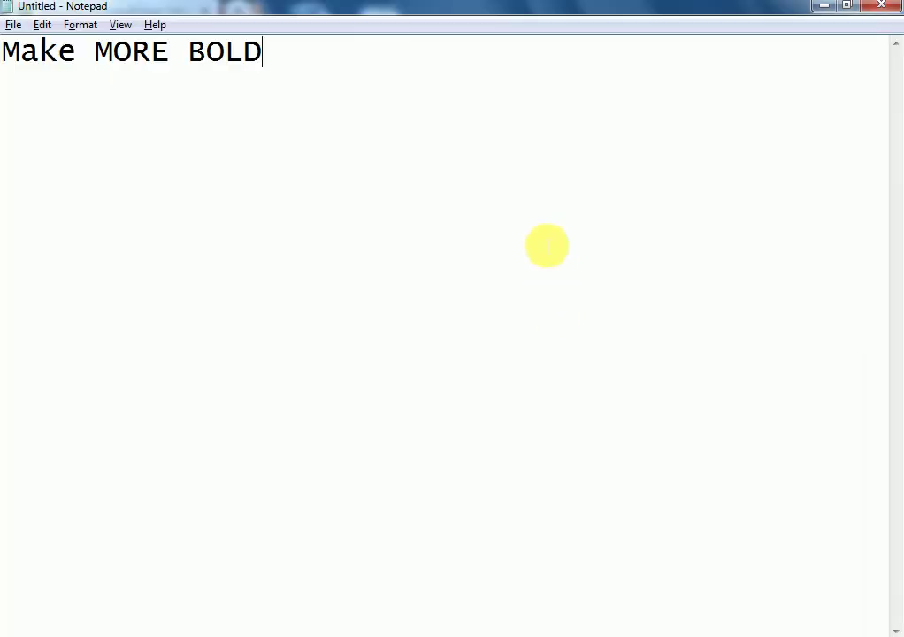
Replace the note's text with "HOPE U UNDERSTOOD".
key(ctrl+a)
text(HOE)
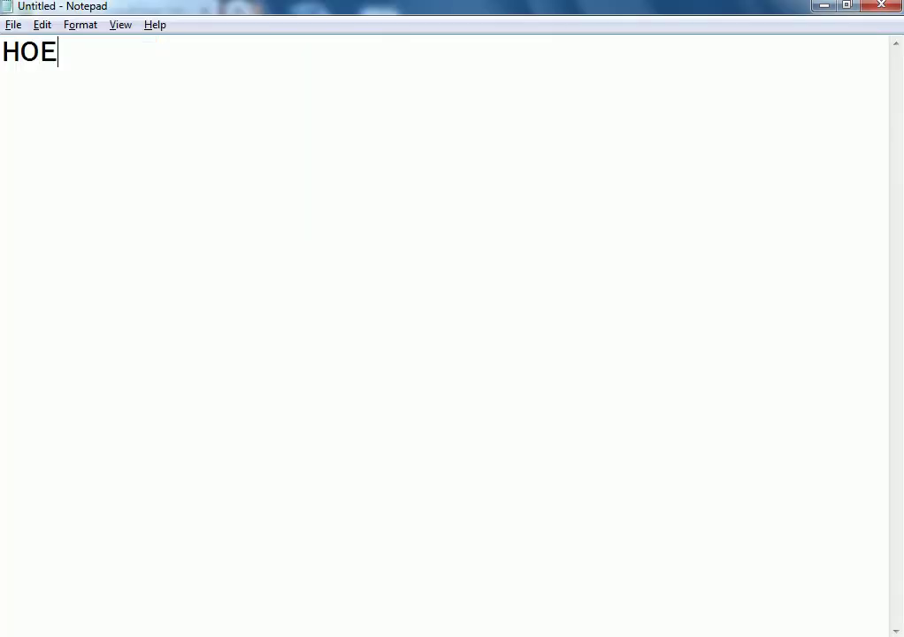
key(BackSpace)
key(BackSpace)
key(BackSpace)
text(BH)
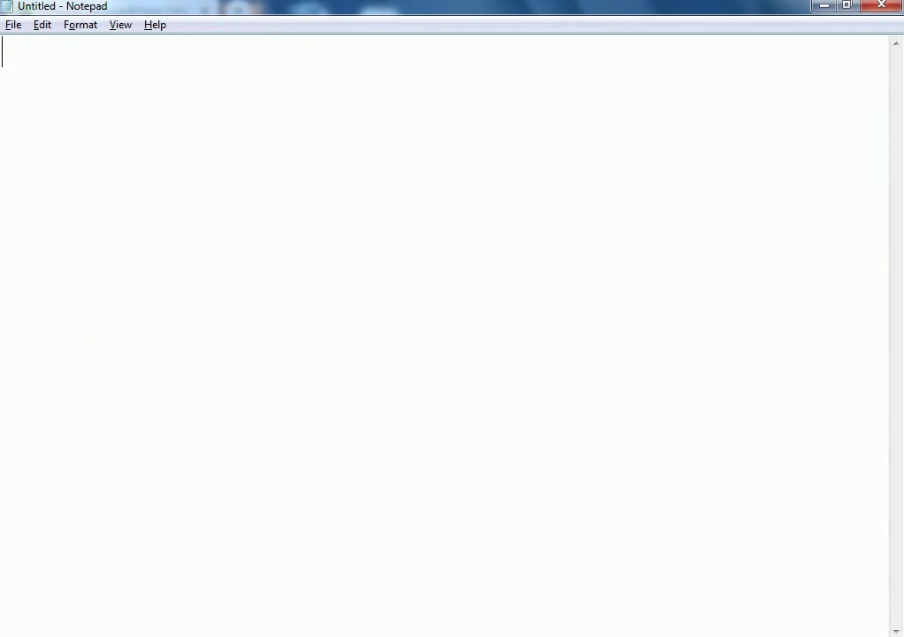
text(OPE)
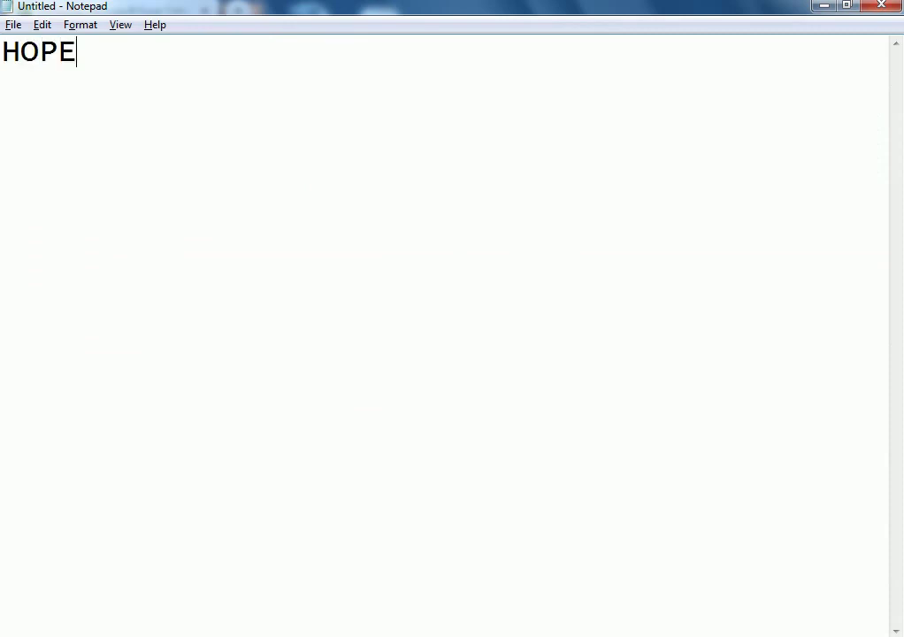
text( U UNDERSTOOD)
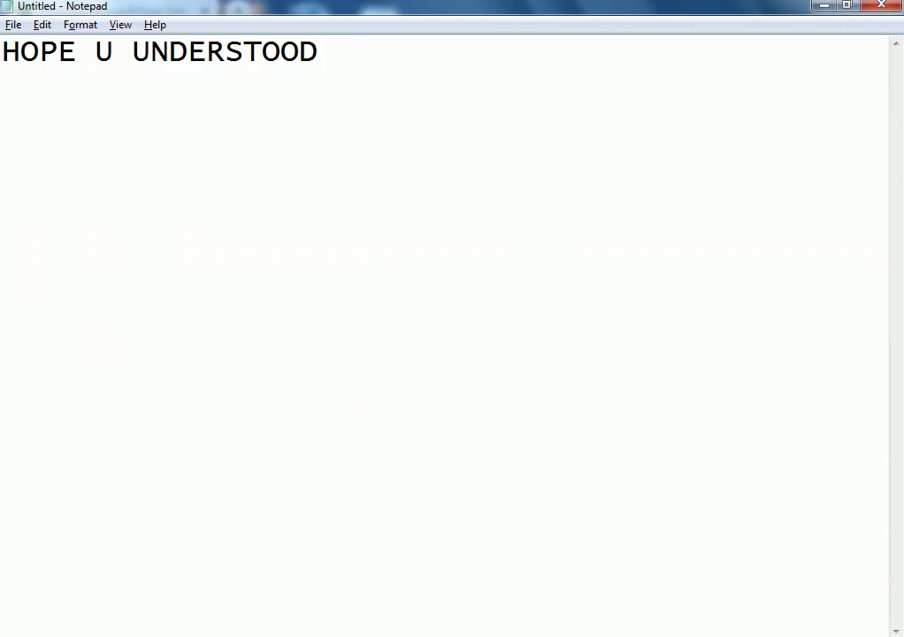
Replace the note with separate lines reading "BYE............", "DON'T SUBSCRIBE CHANNEL", "... AND MESSAGE...." and "...", leaving a blank line after CHANNEL.
key(ctrl+a)
key(BackSpace)
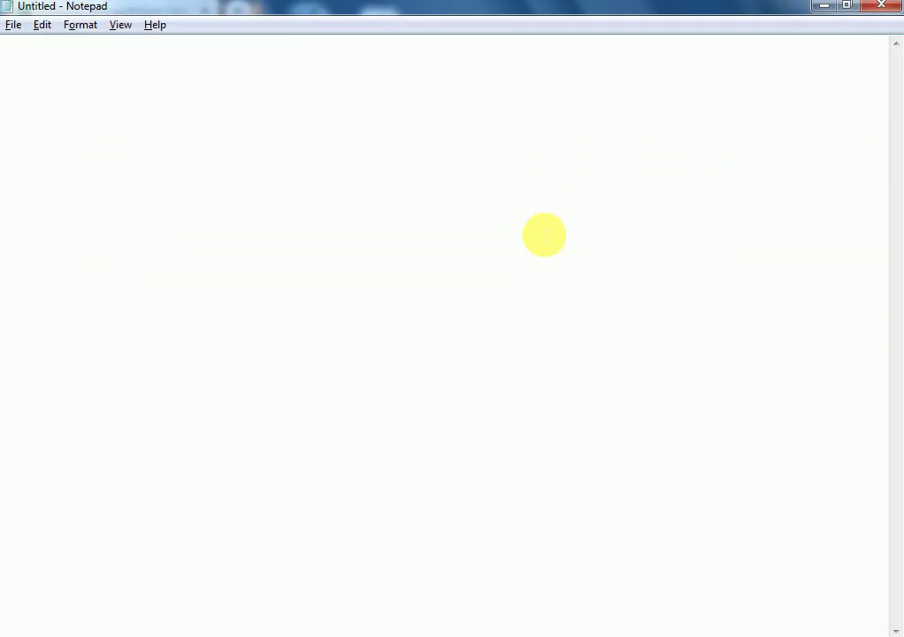
text(BYE............)
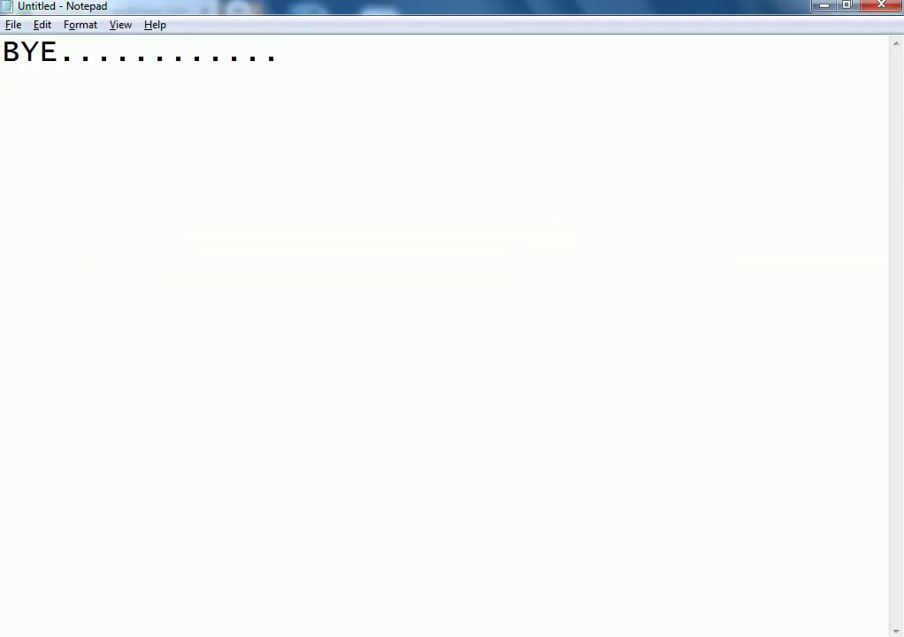
key(Return)
key(Return)
text(DON)
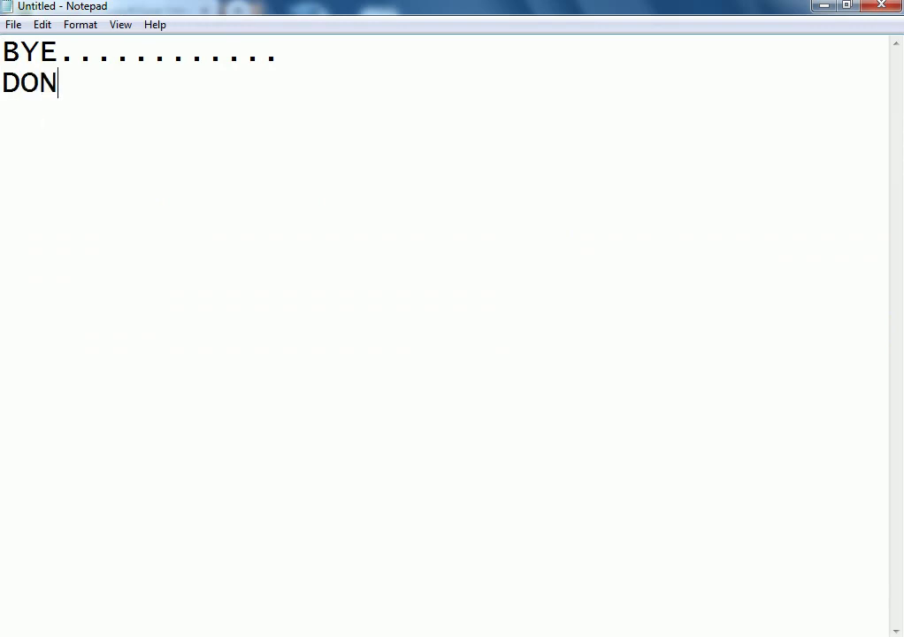
text('T SUBSCRIBE CHANNEL  ... A)
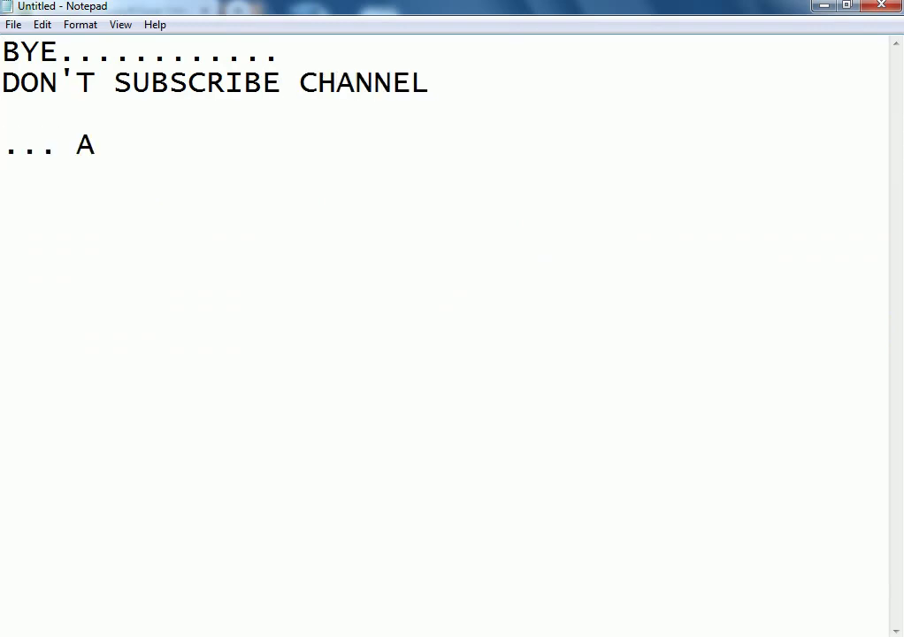
text(ND MESSAGE....)
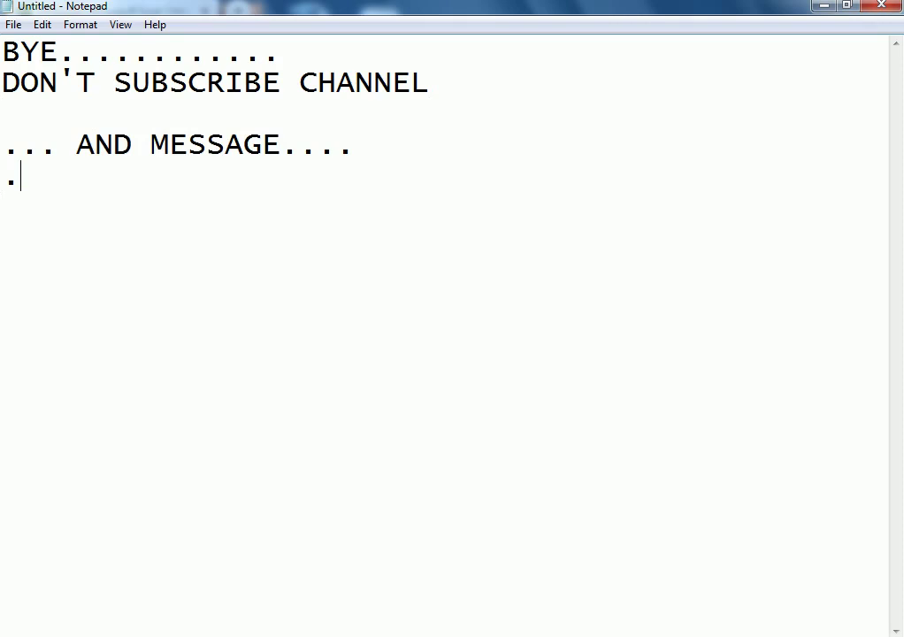
Replace the word MESSAGE in the note with COMMENTS.
key(Up)
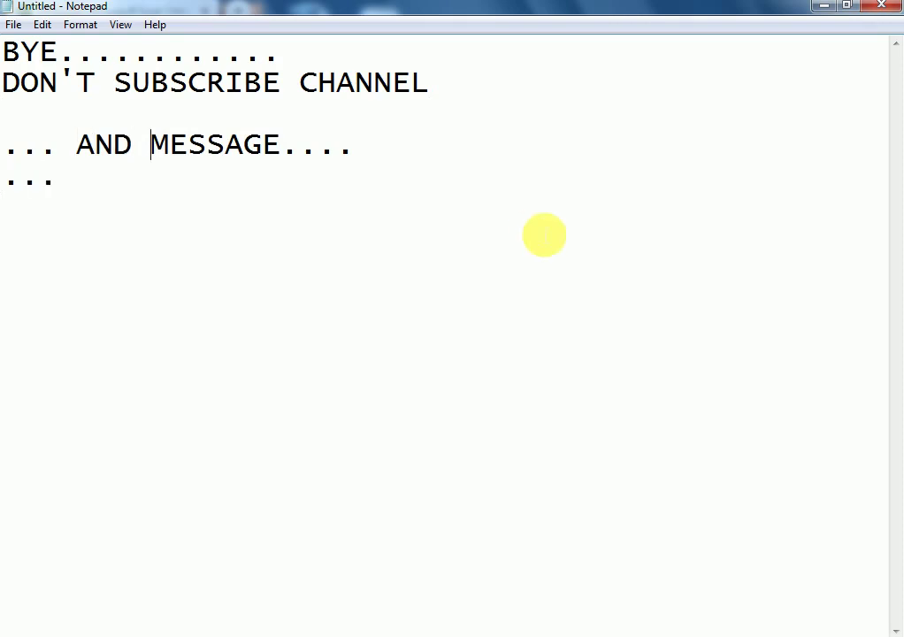
key(shift+Right)
key(shift+Right)
key(shift+Right)
key(shift+Right)
key(shift+Right)
key(shift+Right)
key(shift+Right)
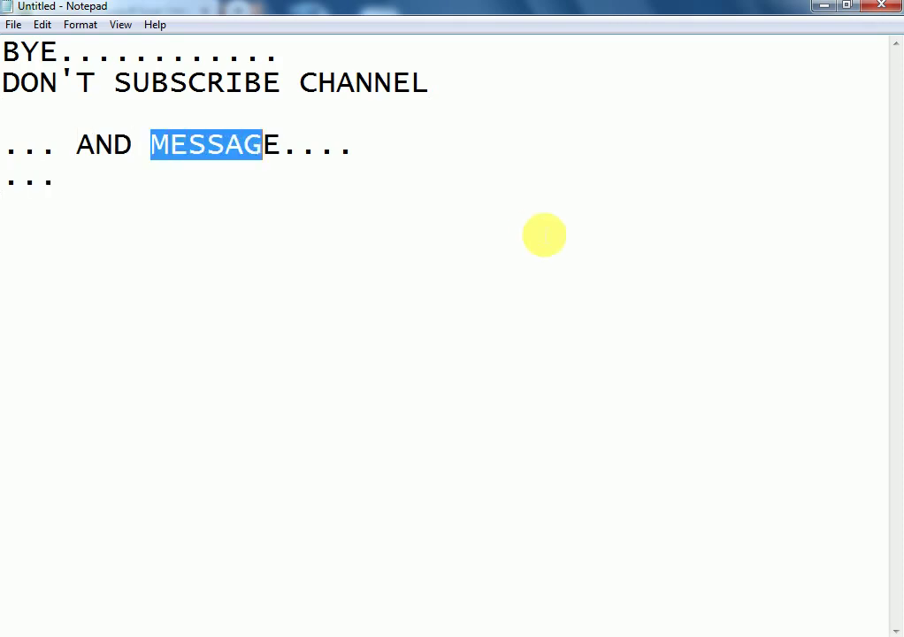
text(COMMENTS)
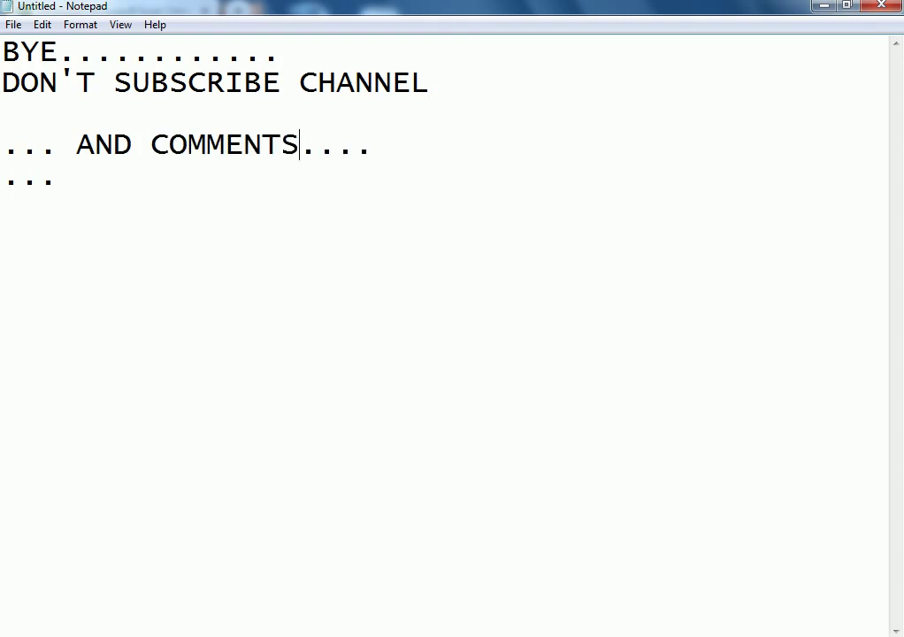
Add "IF U HAVE ANY QUESTION...." after the dots on the note's last line.
key(End)
key(Down)
text(IF U HA)
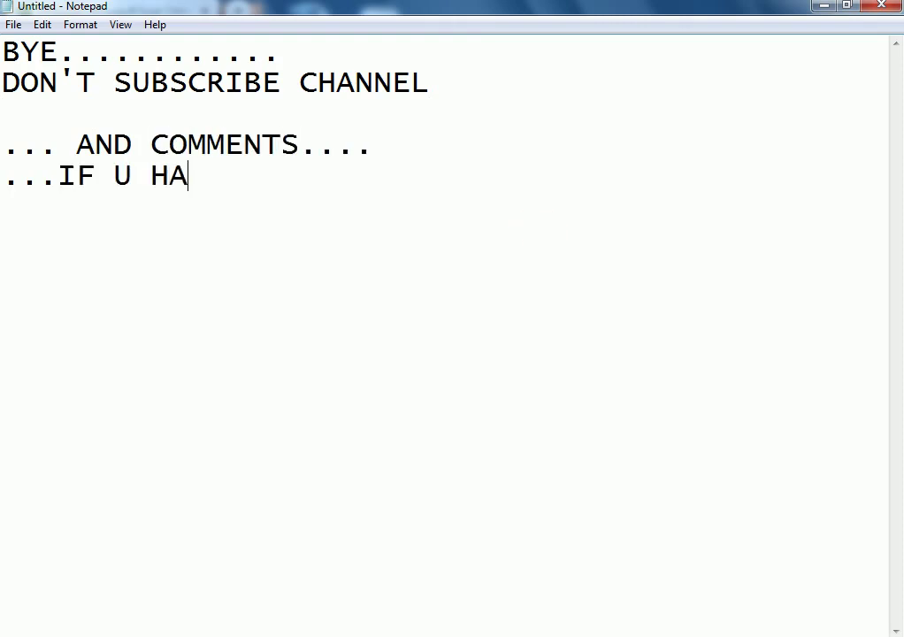
text(VE ANY QUESTION.)
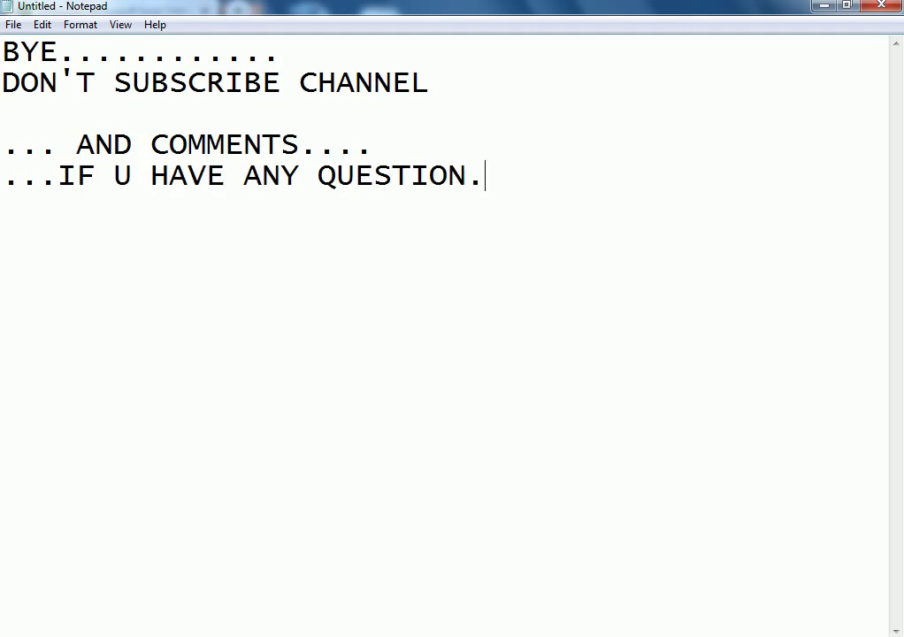
key(Up)
key(Up)
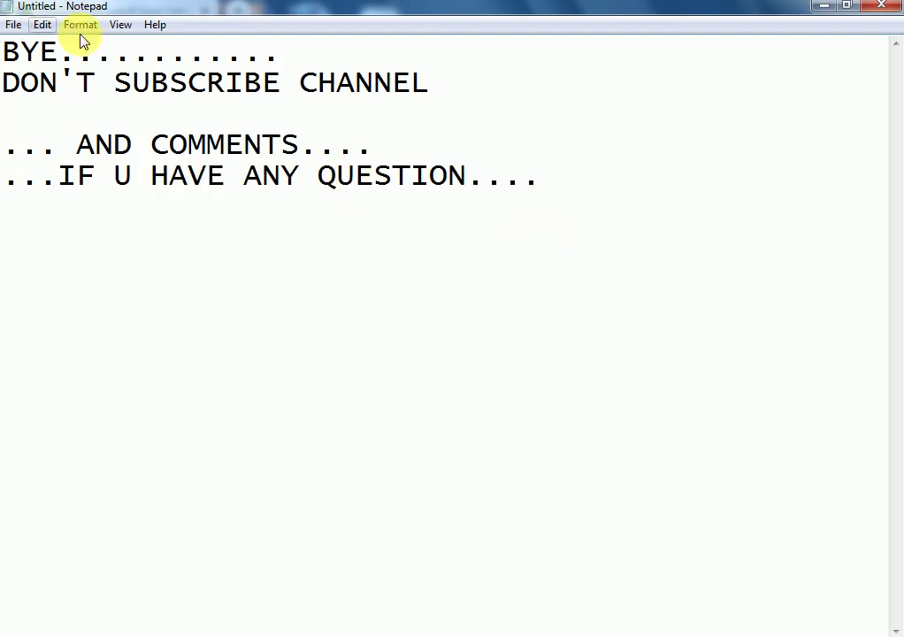